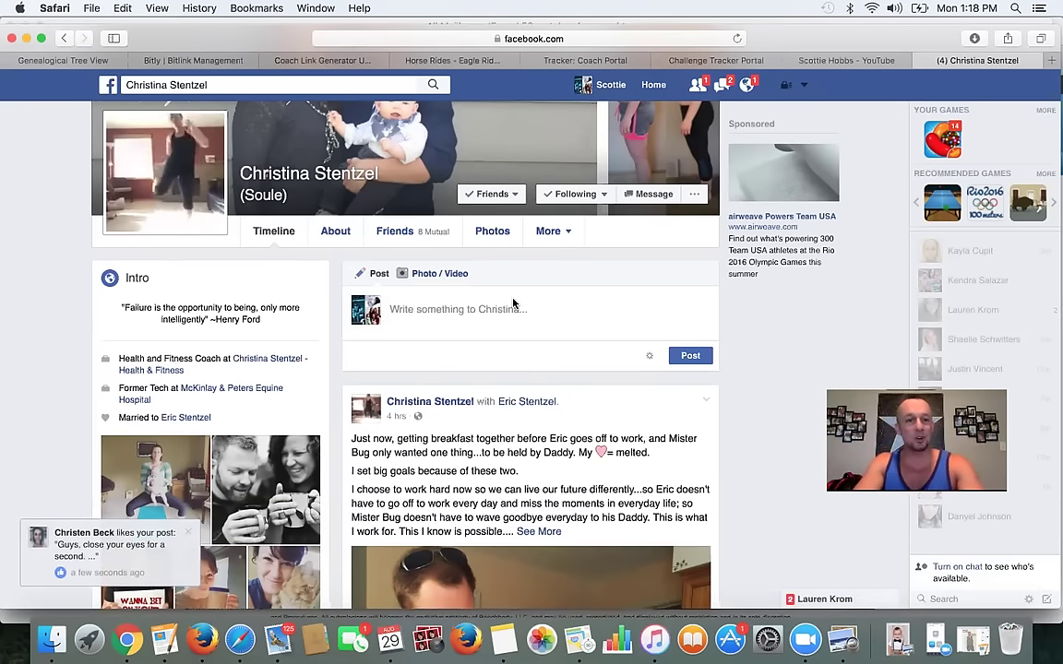
# - Close the friend's Facebook profile tab so the YouTube channel page is showing
pyautogui.scroll(2, 185, 163)
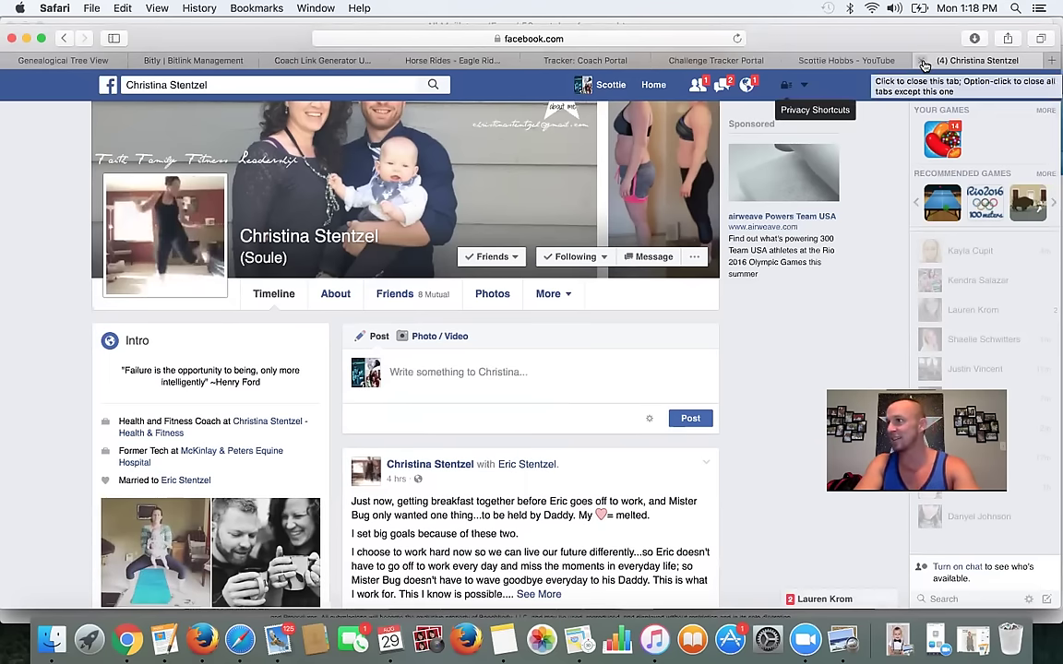
pyautogui.click(924, 62)
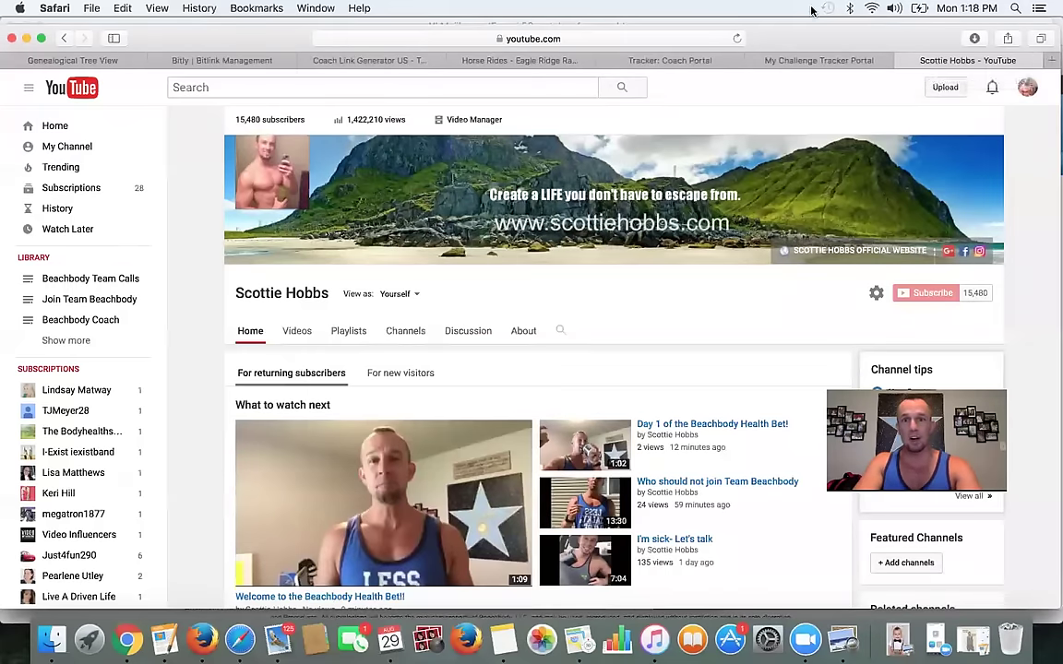
# - Switch to the My Challenge Tracker Portal tab showing the My Challenge Groups page
pyautogui.click(816, 59)
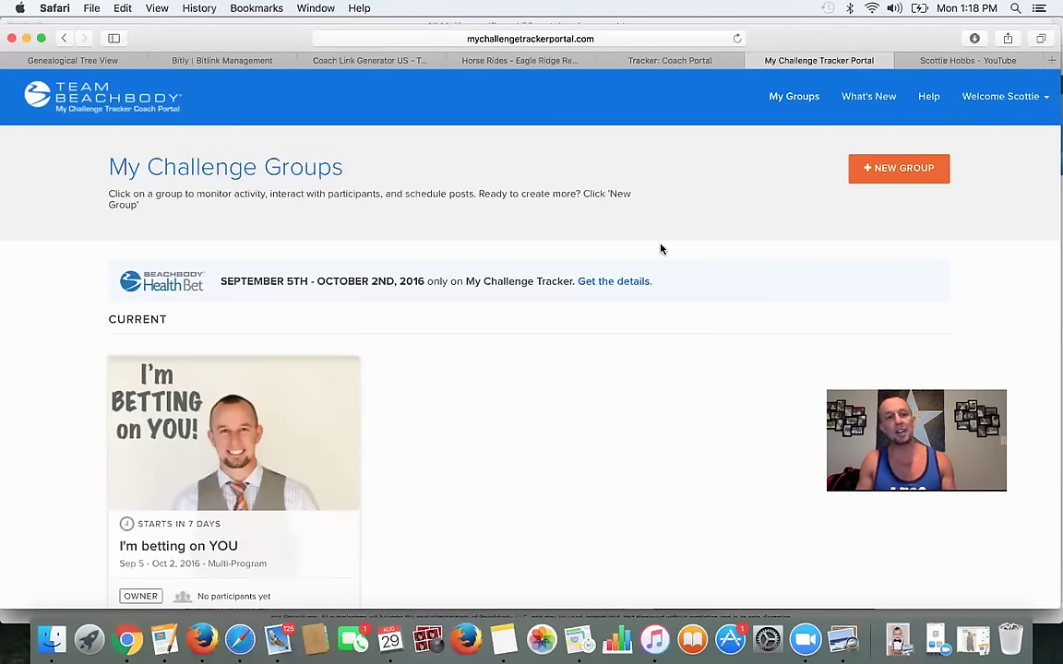
pyautogui.click(56, 87)
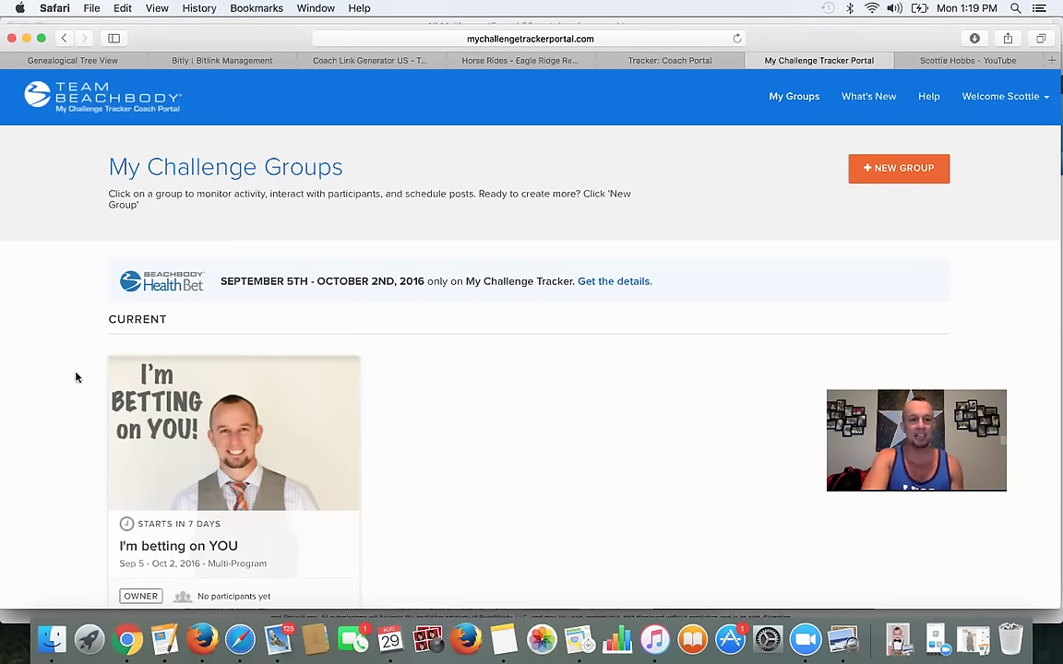
pyautogui.scroll(-1, 451, 494)
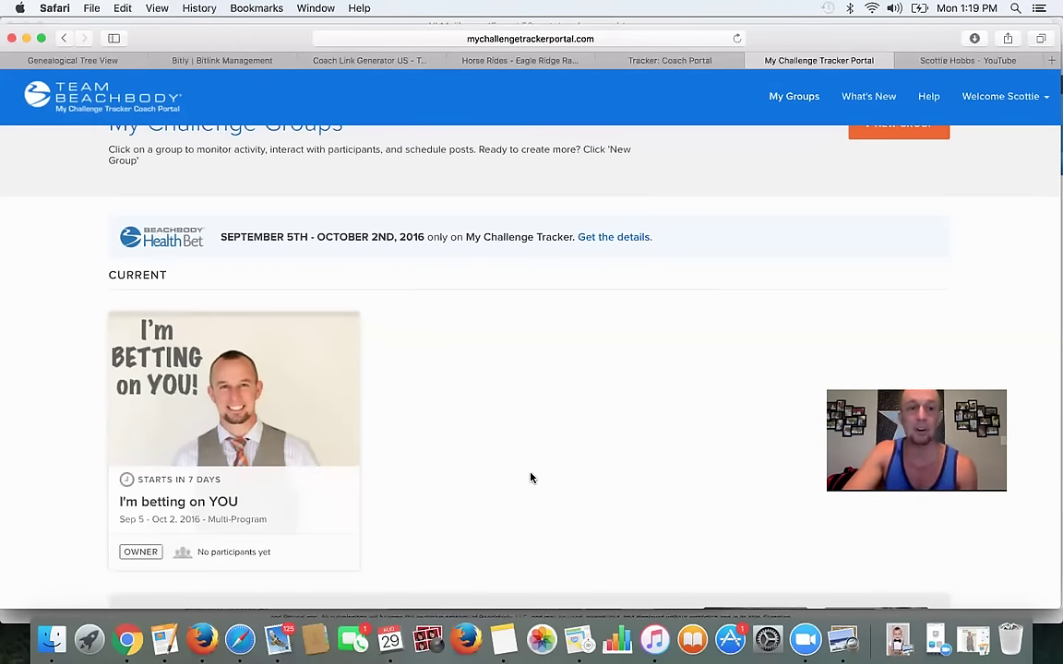
pyautogui.scroll(2, 599, 449)
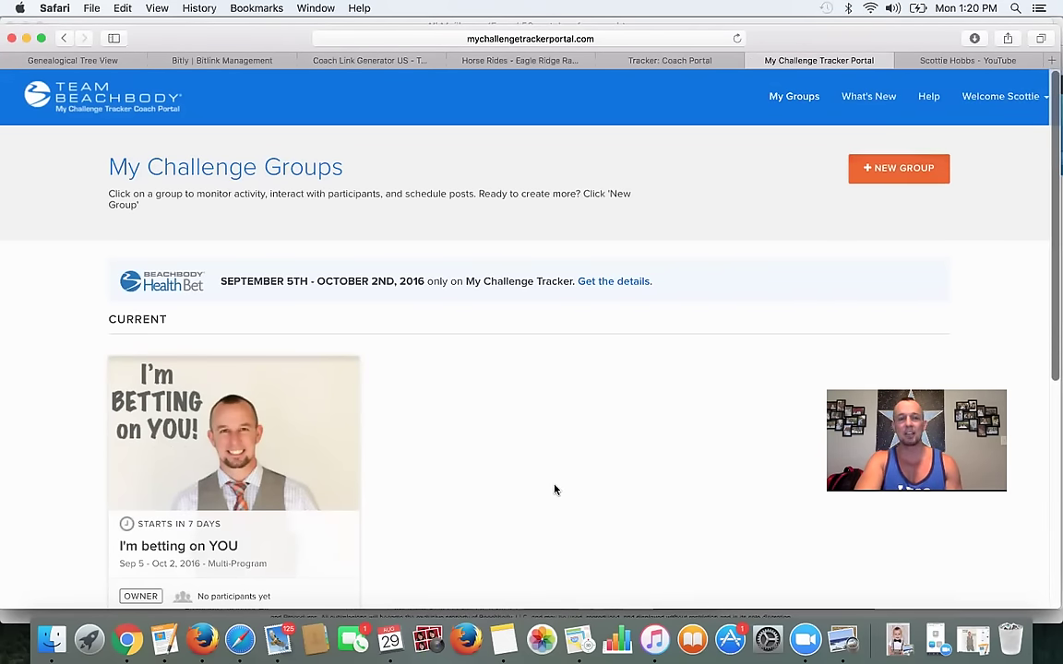
pyautogui.scroll(-5, 840, 228)
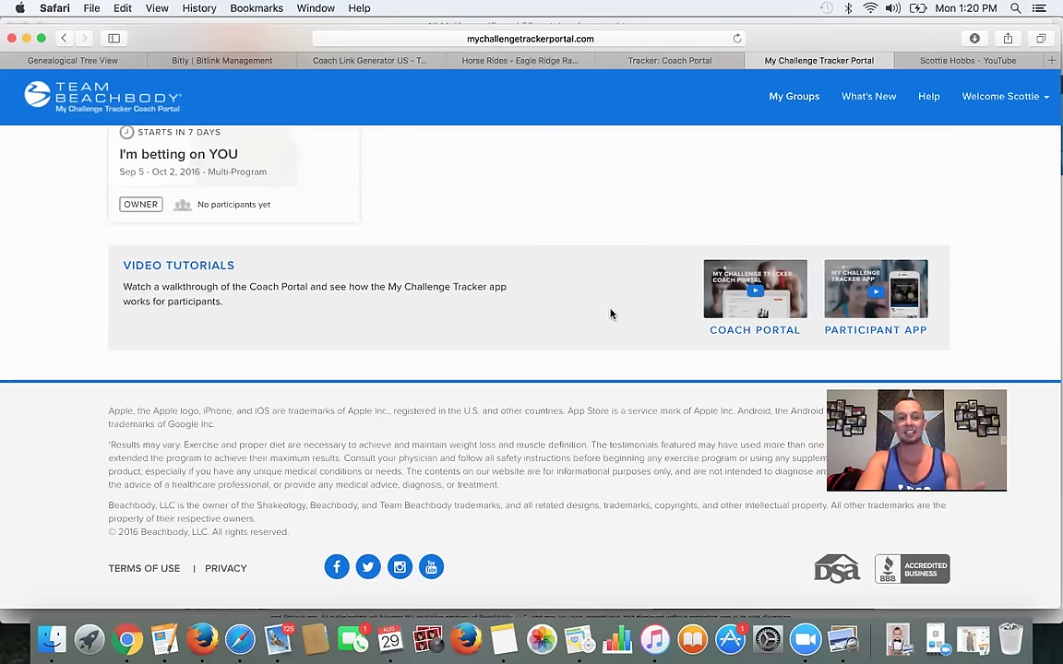
# - Start a new challenge group to bring up the blank Create Challenge Group form
pyautogui.scroll(3, 610, 313)
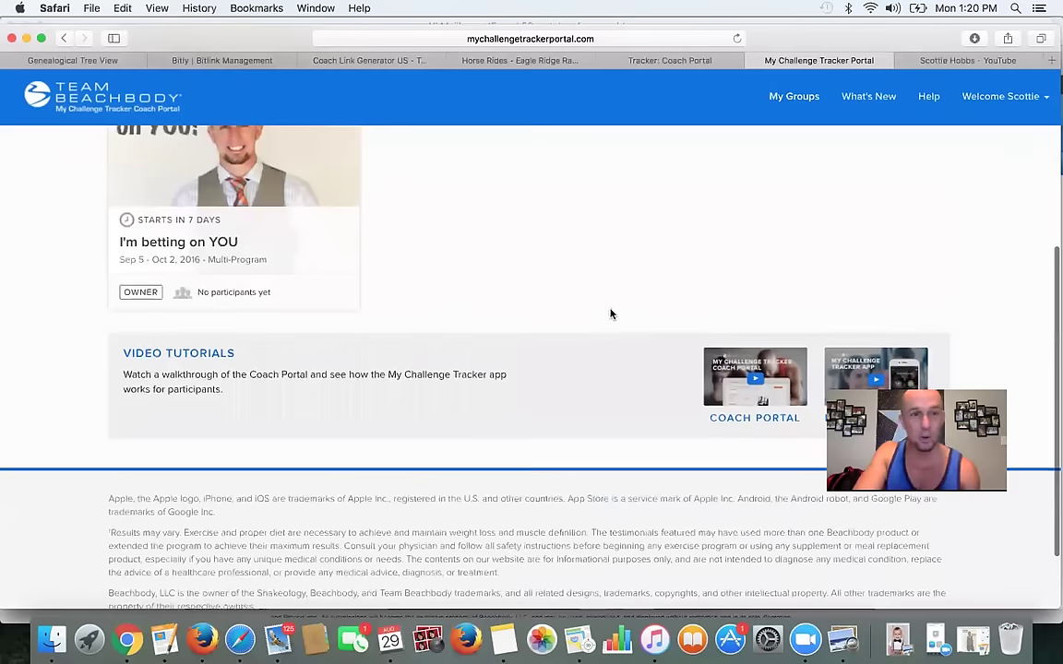
pyautogui.scroll(-2, 684, 385)
pyautogui.scroll(-1, 684, 385)
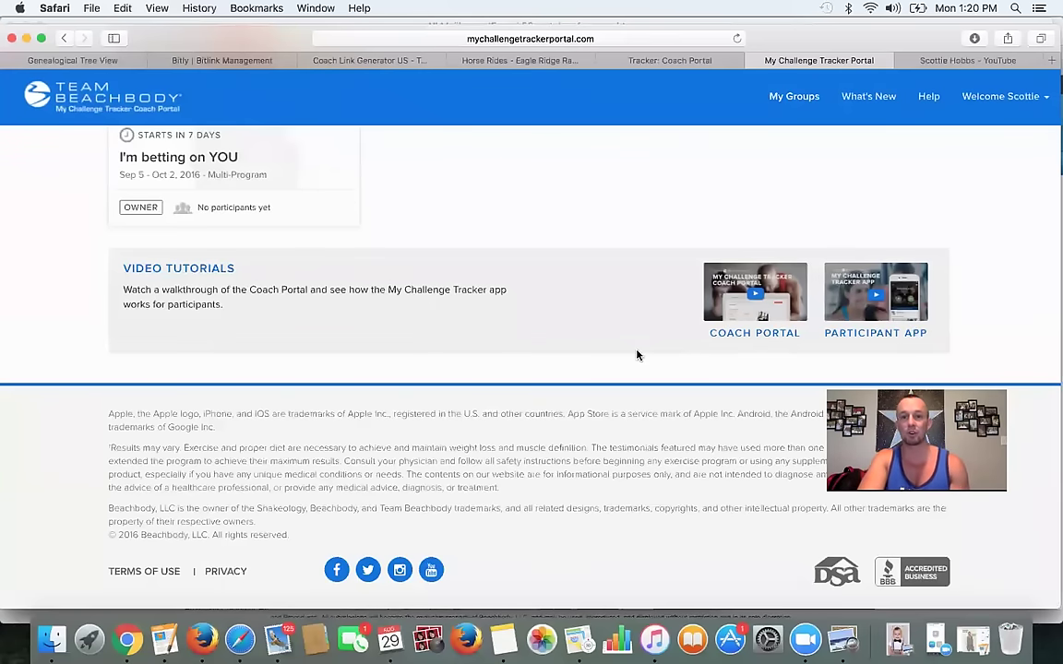
pyautogui.scroll(10, 635, 356)
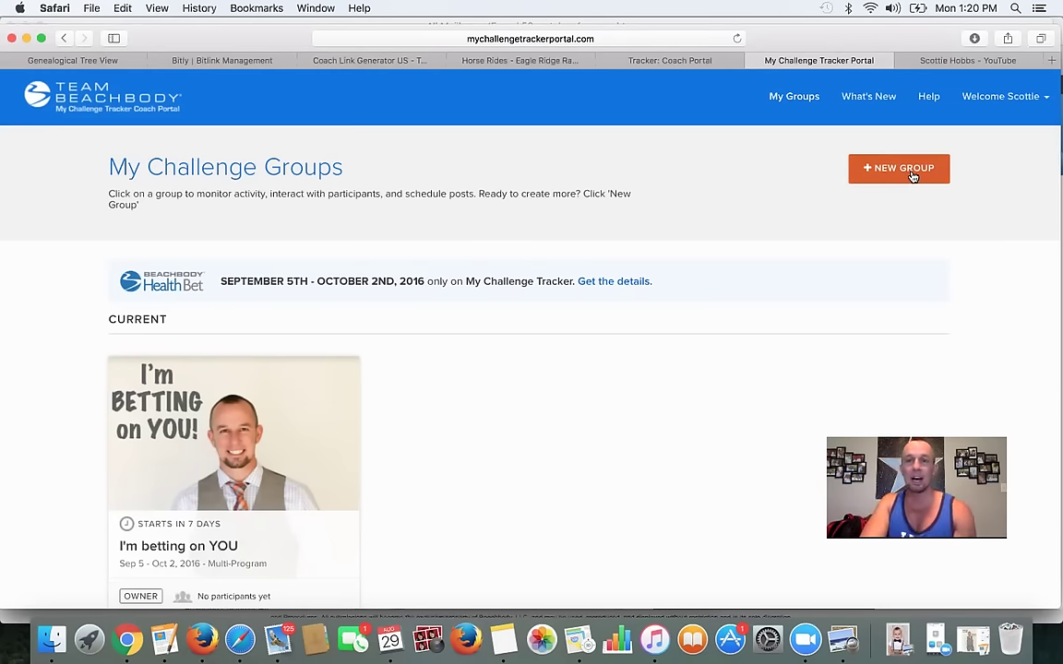
pyautogui.click(900, 170)
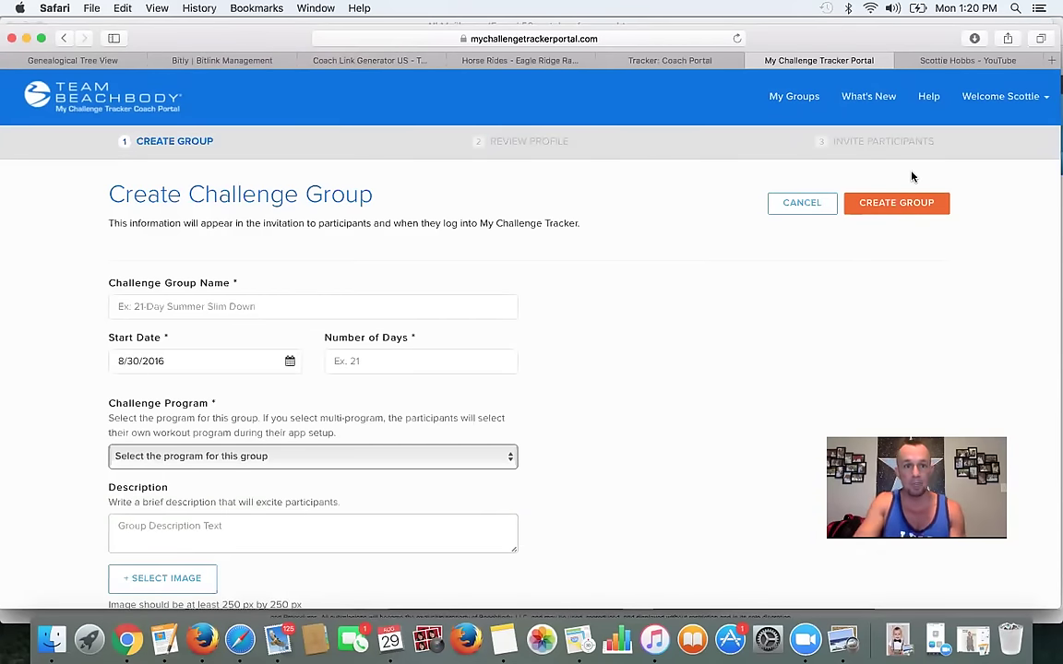
pyautogui.click(166, 640)
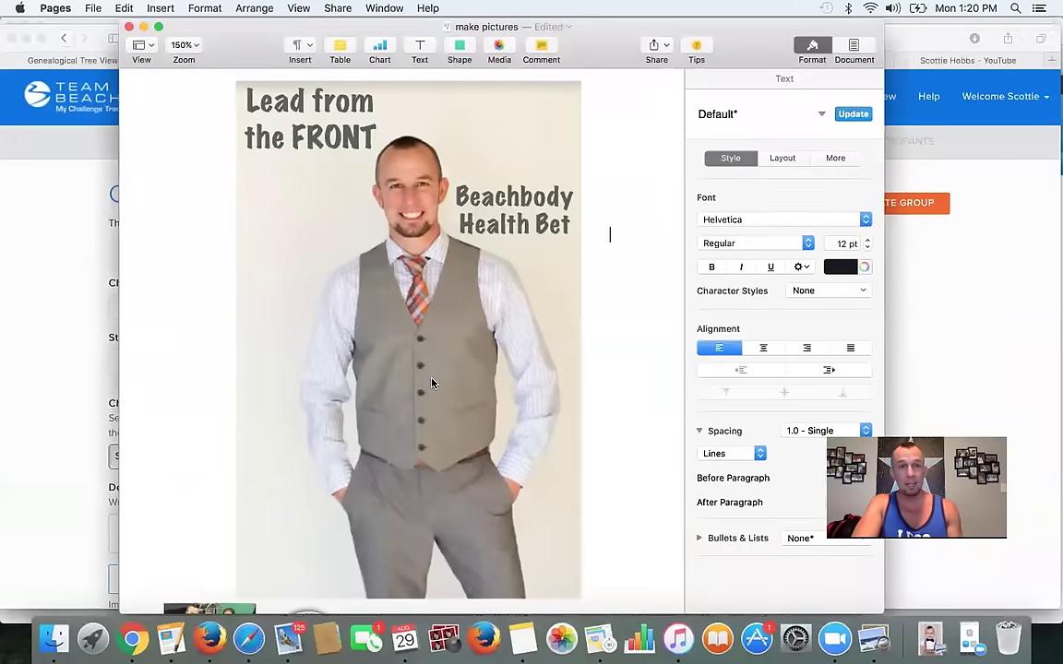
# - Screen-capture the whole Lead from the FRONT picture in Pages, then minimise the document
pyautogui.scroll(1, 429, 383)
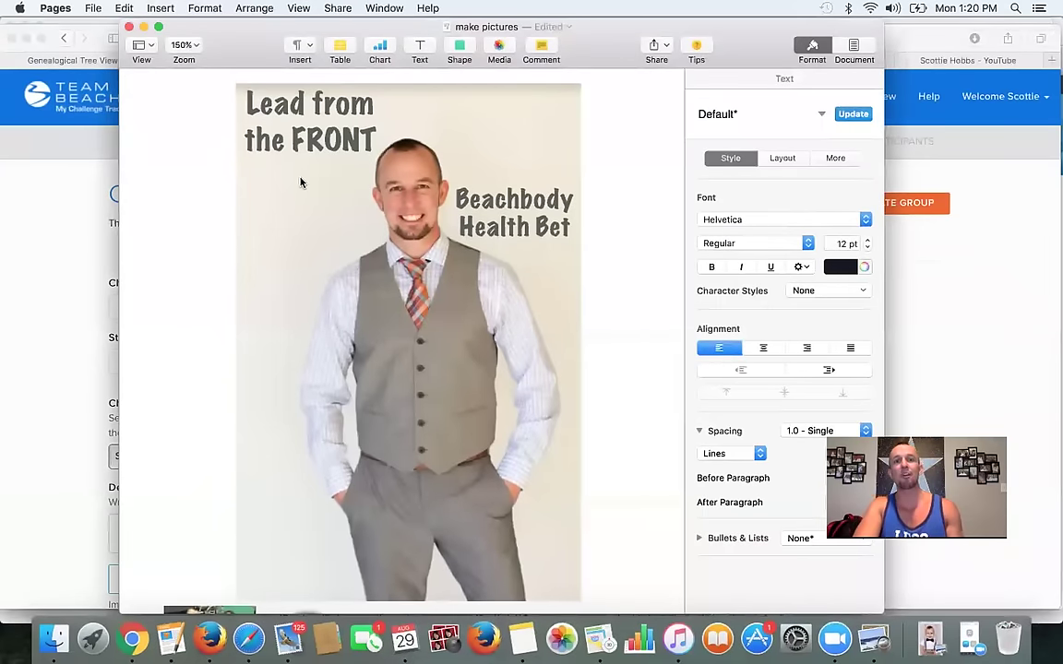
pyautogui.scroll(1, 527, 351)
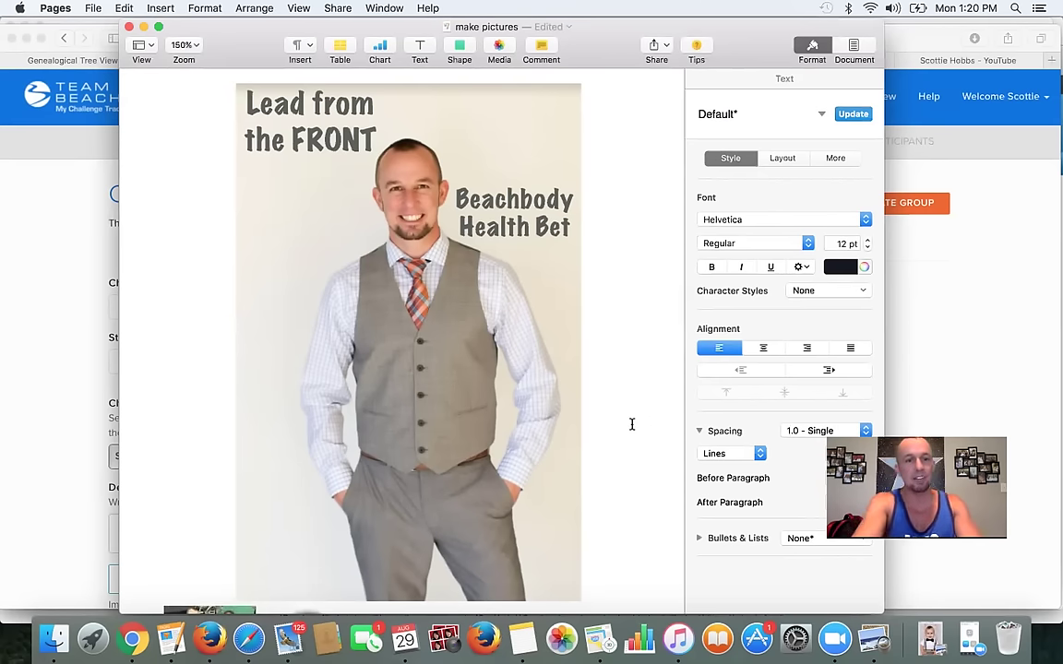
pyautogui.press('super+shift+4')
pyautogui.moveTo(235, 85); pyautogui.dragTo(582, 603)
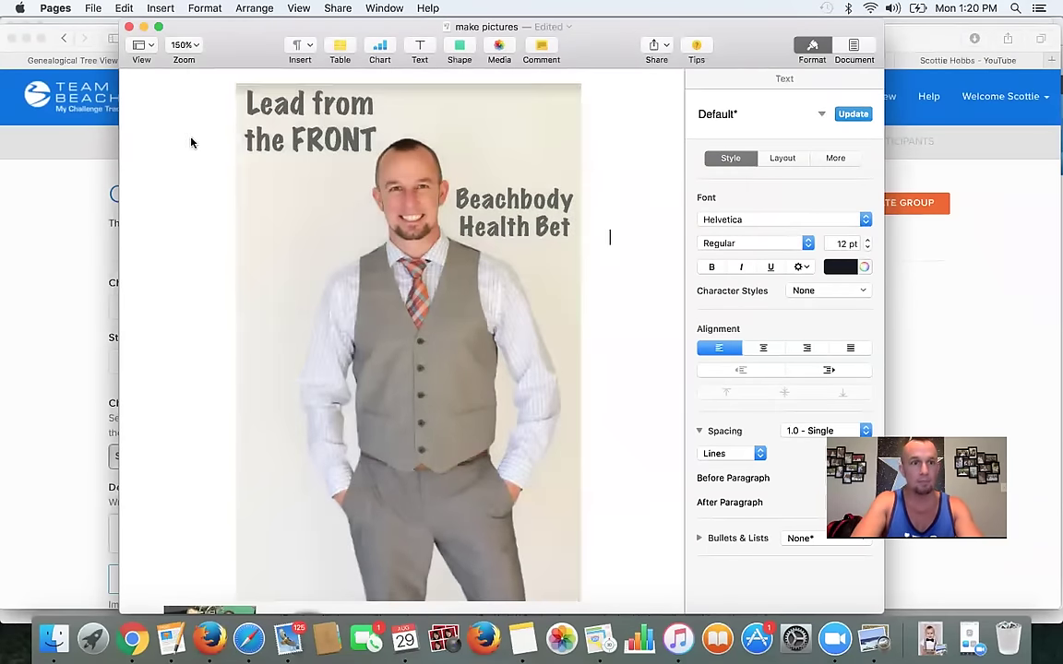
pyautogui.click(144, 27)
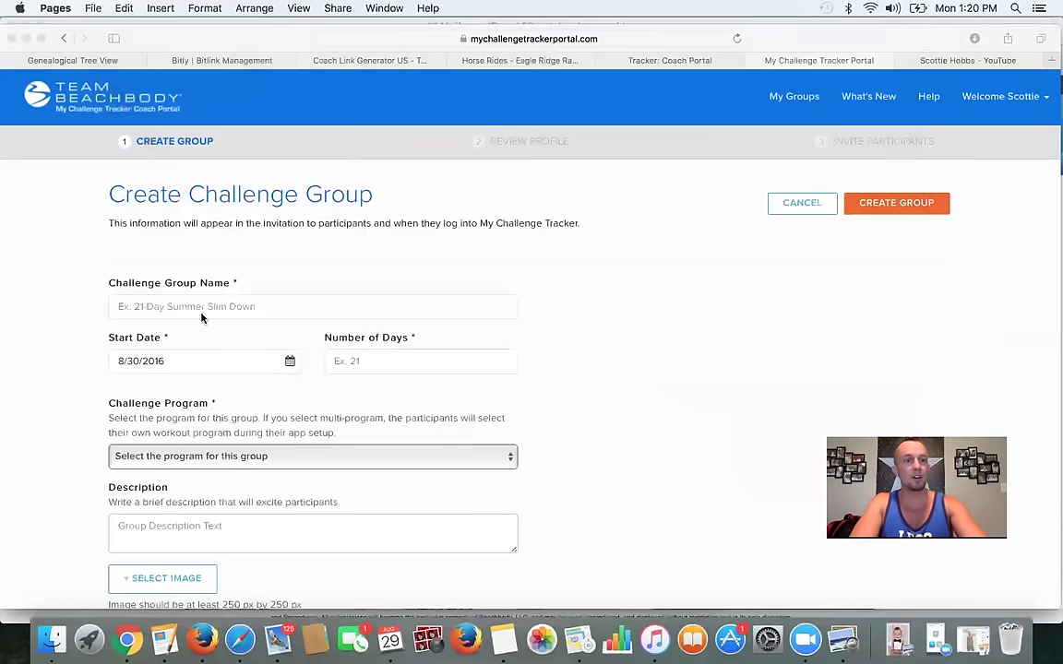
# - Name the new challenge group 'Lead from the FRONT'
pyautogui.click(201, 317)
pyautogui.click(200, 311)
pyautogui.click(167, 643)
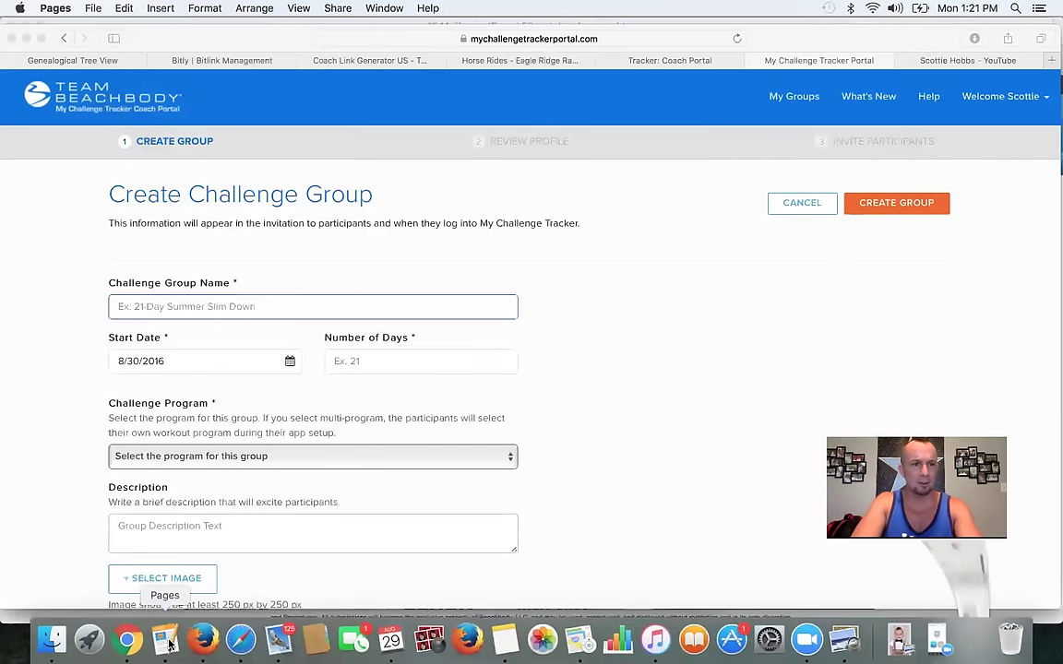
pyautogui.click(144, 27)
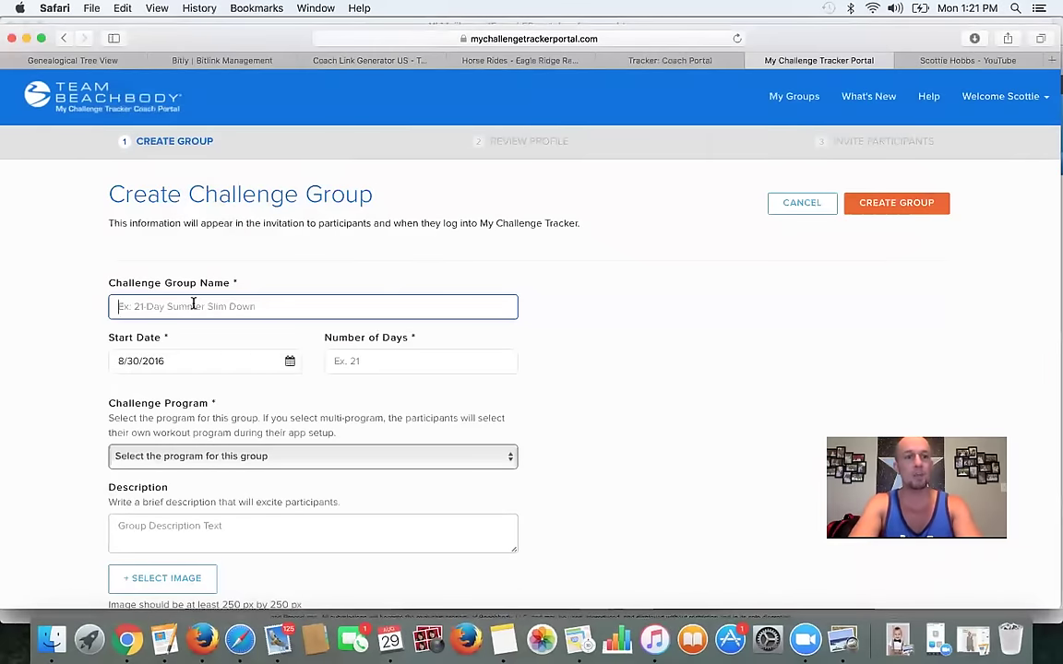
pyautogui.write('Lead from the FRONT')
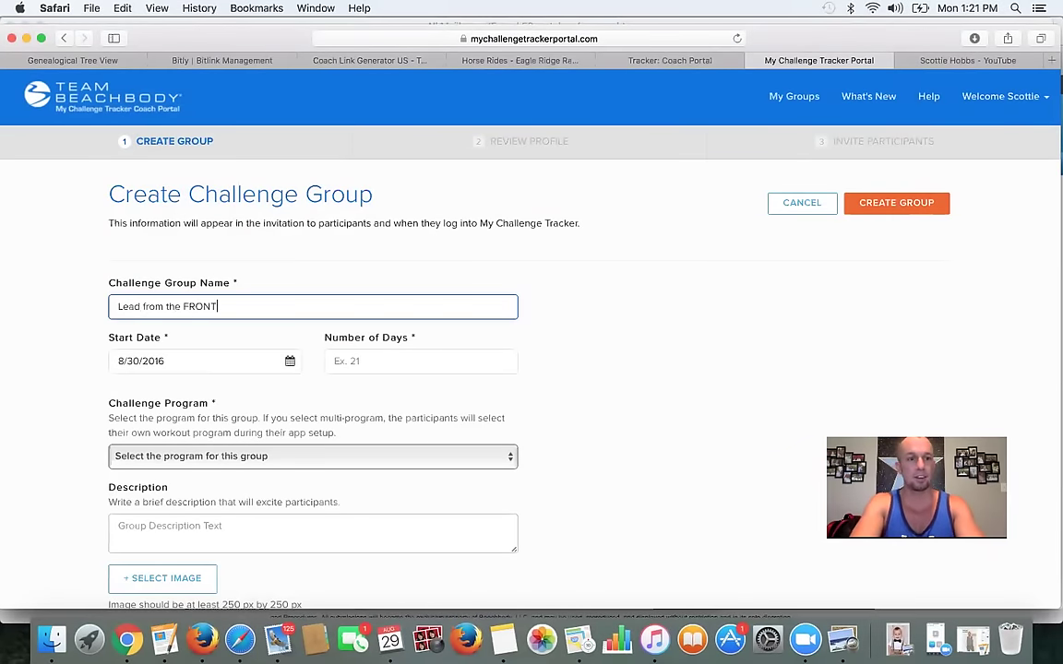
# - Set the group's start date to 9/5/2016 in the date picker
pyautogui.click(289, 364)
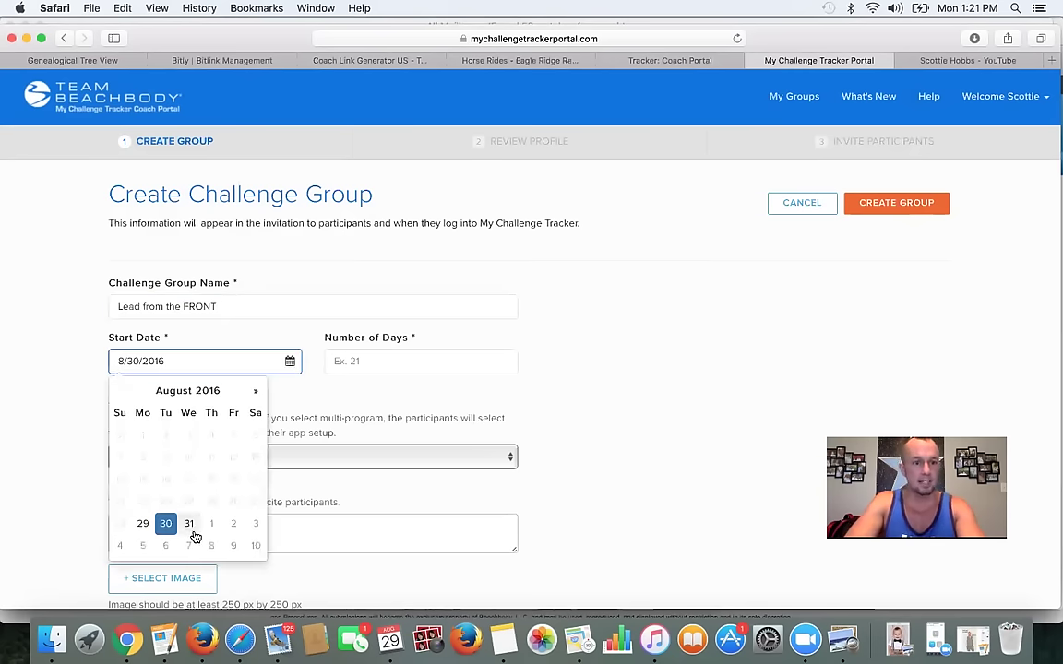
pyautogui.click(143, 547)
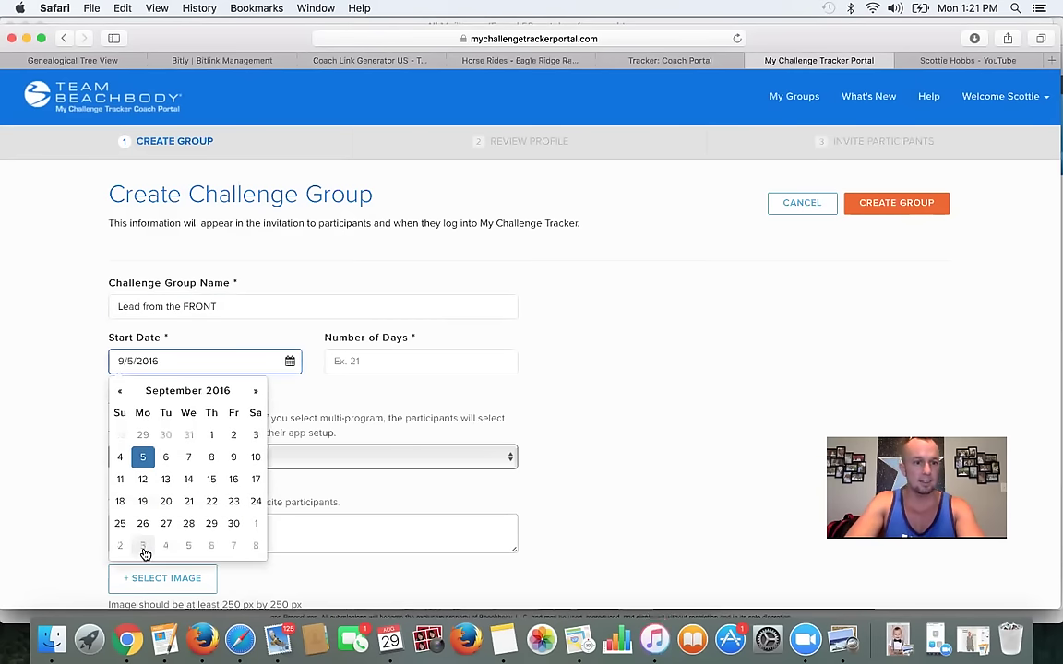
pyautogui.click(211, 346)
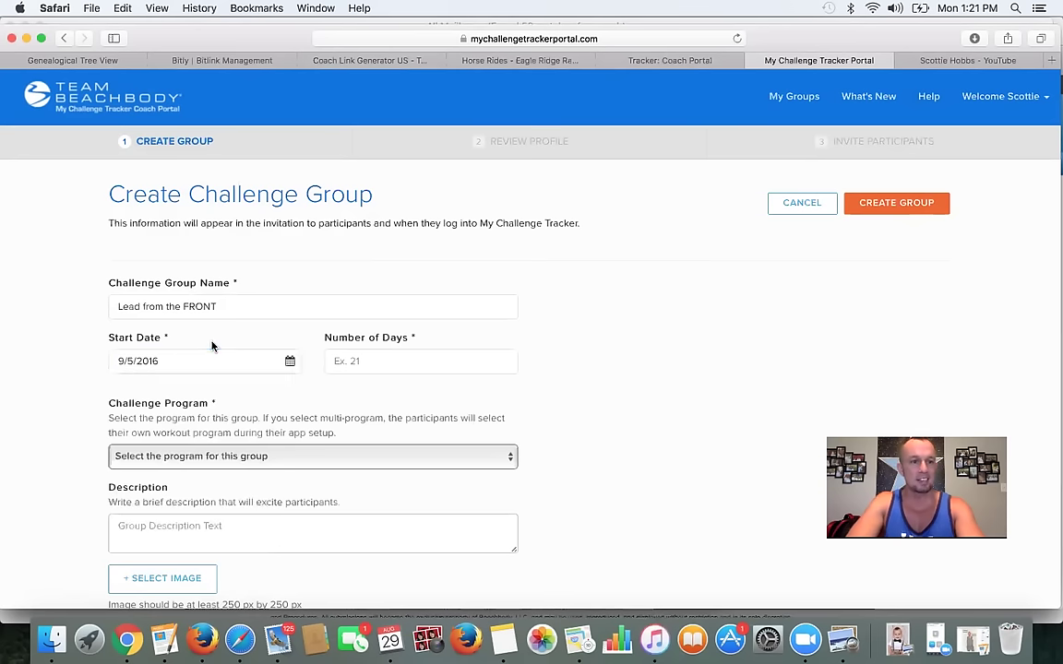
pyautogui.click(398, 361)
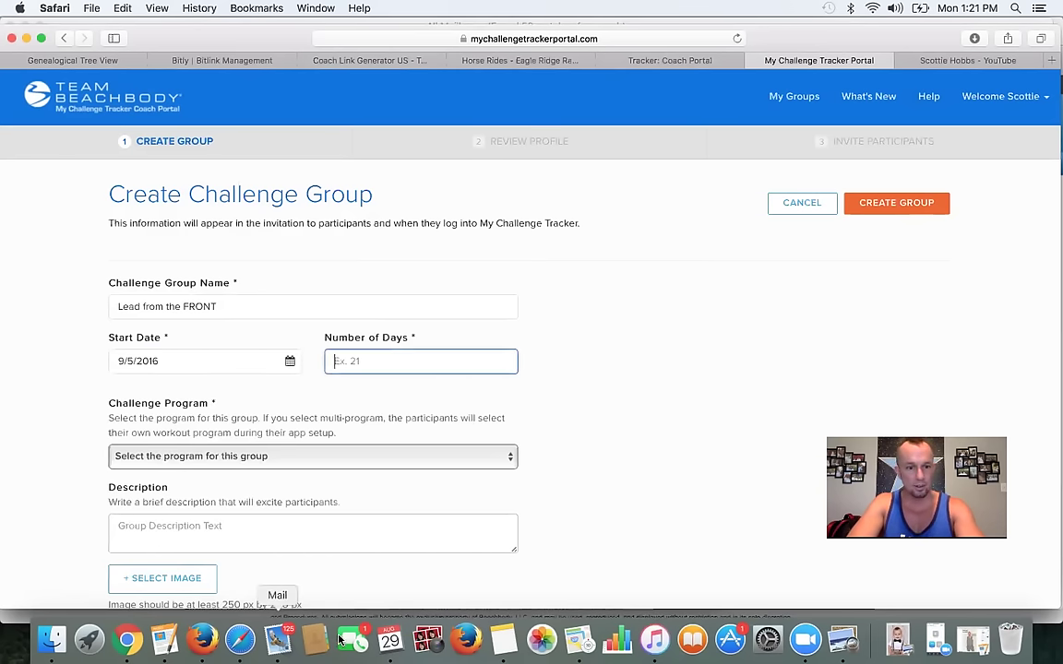
pyautogui.click(389, 640)
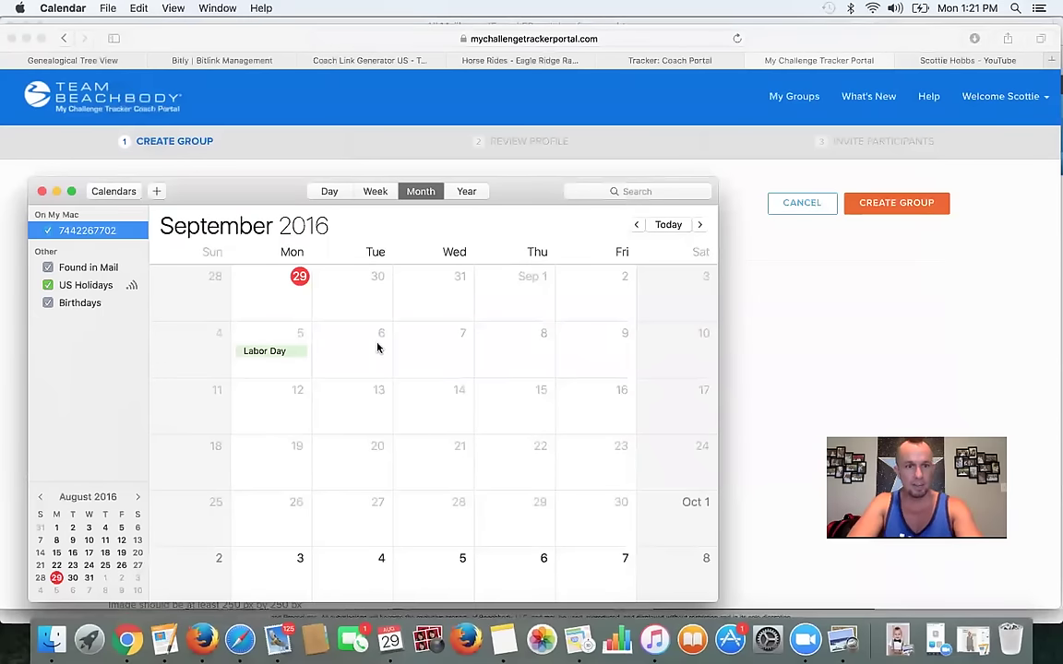
# - Scroll Calendar to September 2016 to confirm Labor Day is Monday the 5th
pyautogui.scroll(-3, 377, 347)
pyautogui.scroll(-5, 378, 347)
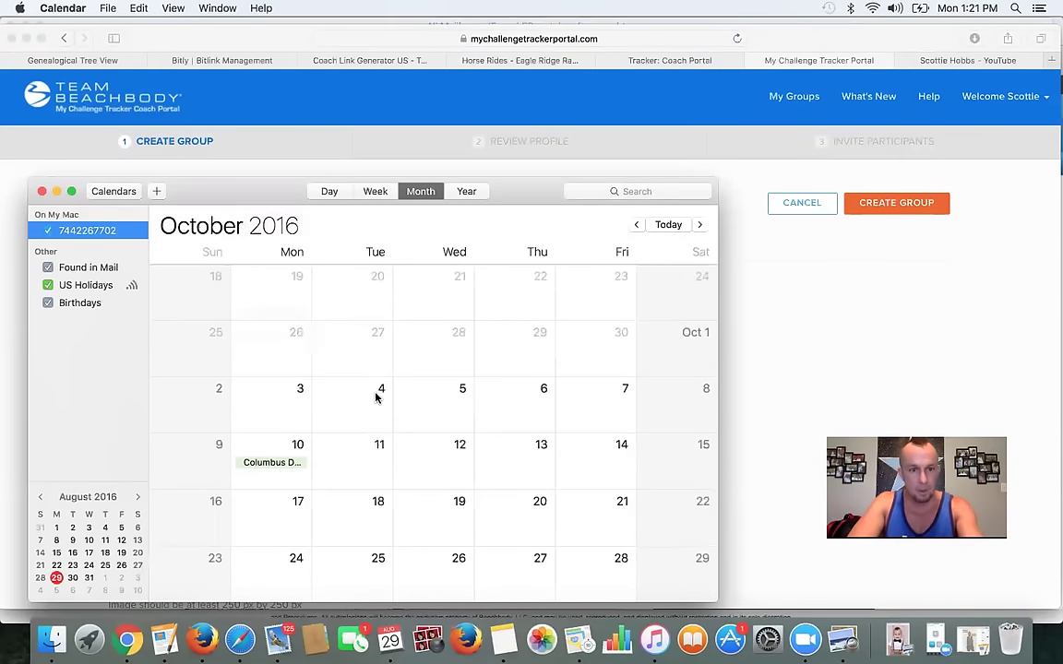
pyautogui.scroll(10, 286, 397)
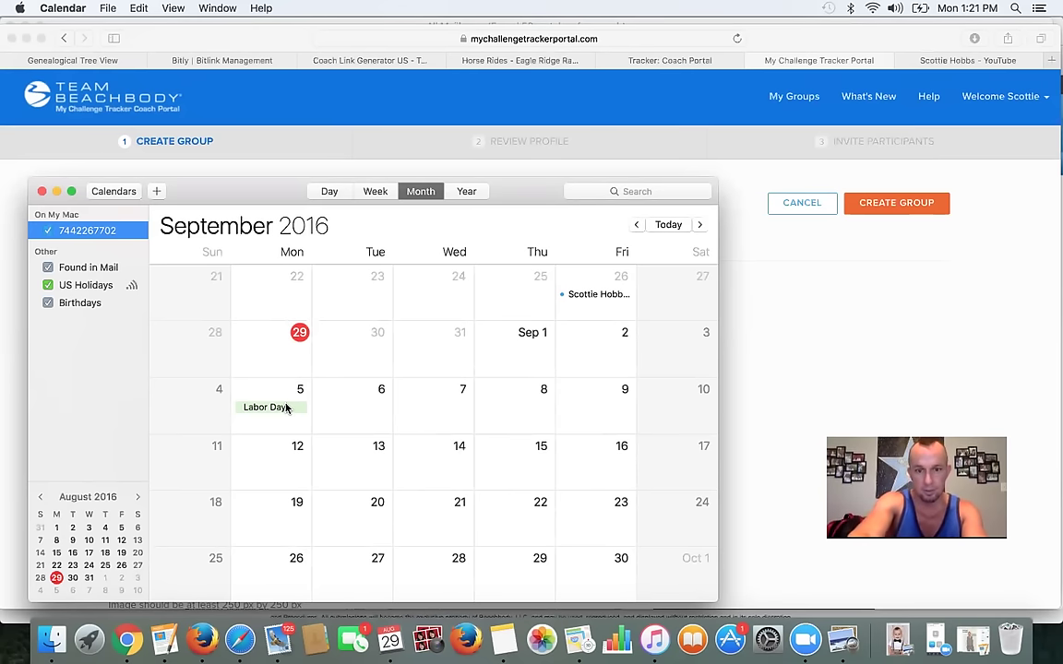
pyautogui.scroll(-2, 287, 408)
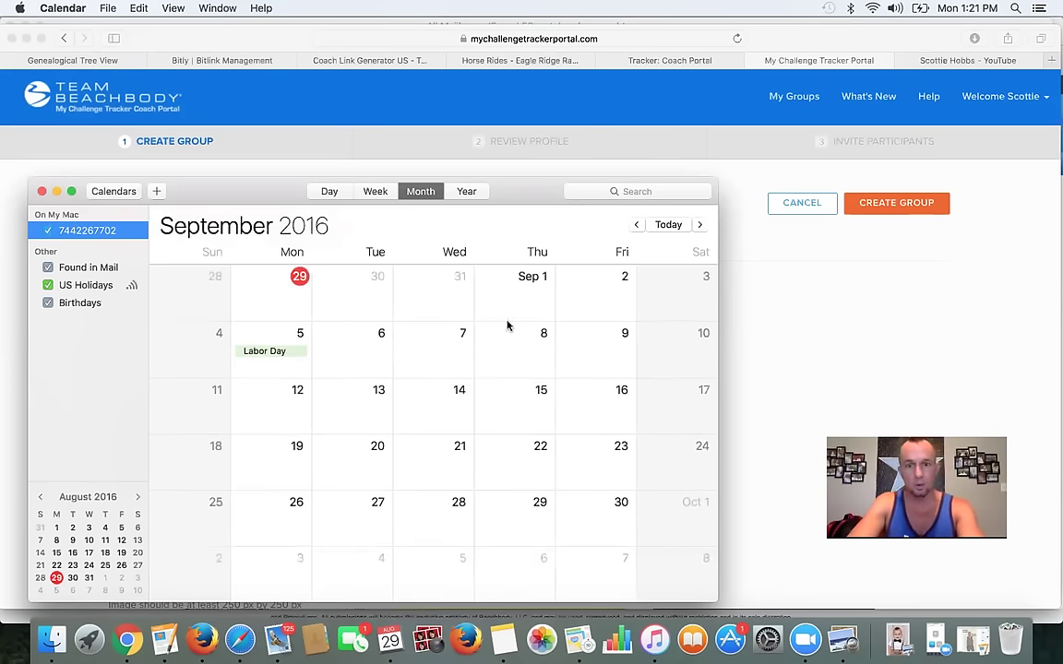
# - Set the group's Number of Days to 28
pyautogui.click(797, 411)
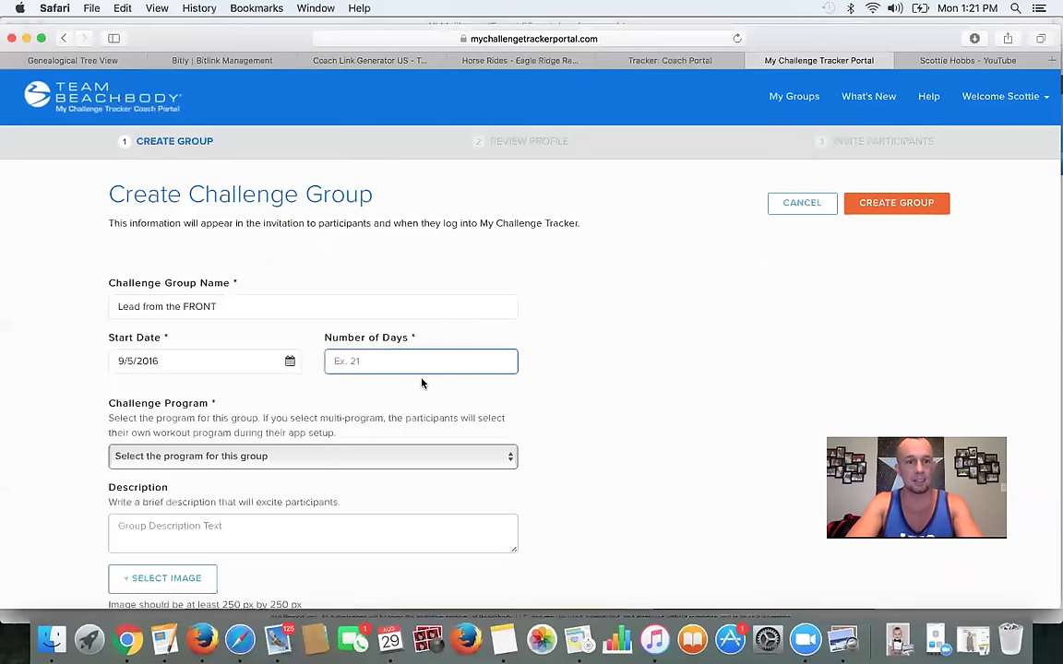
pyautogui.write('28')
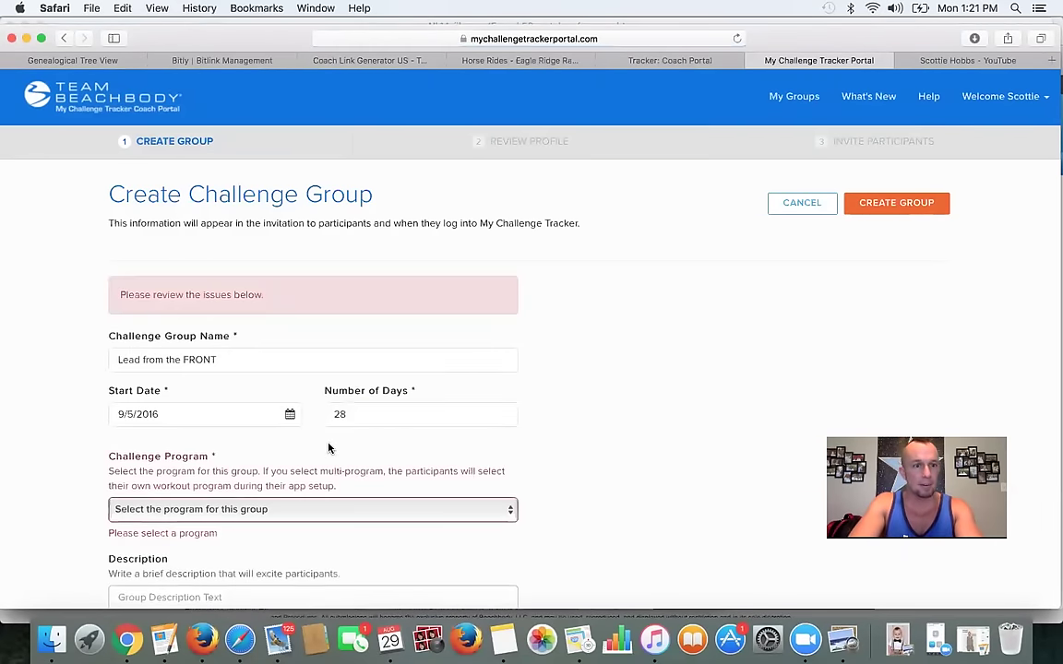
pyautogui.scroll(-2, 328, 447)
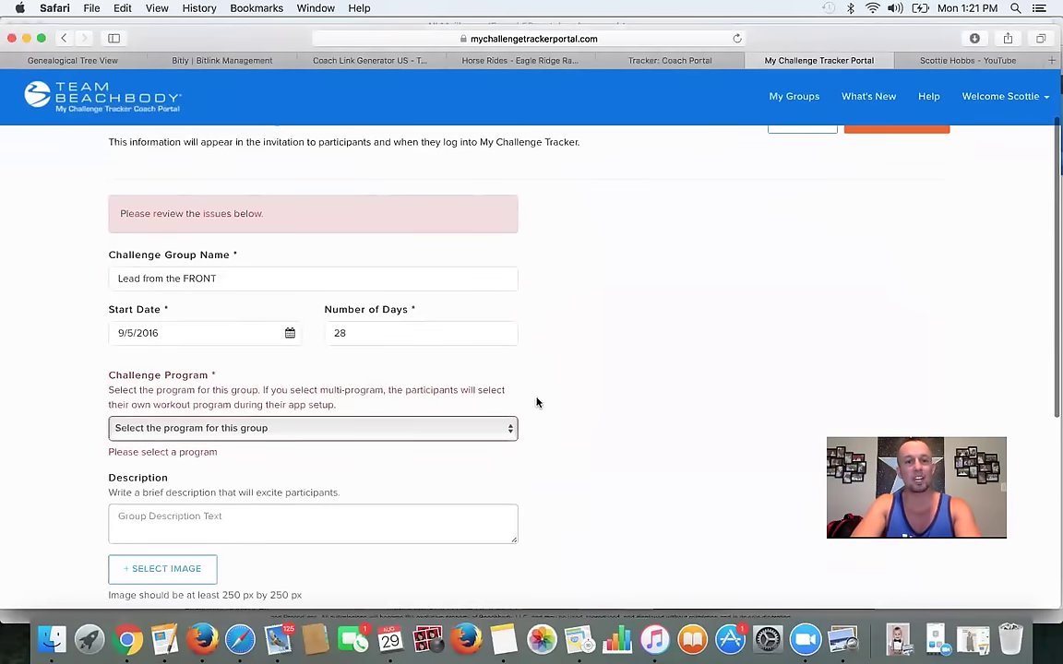
pyautogui.scroll(-1, 439, 426)
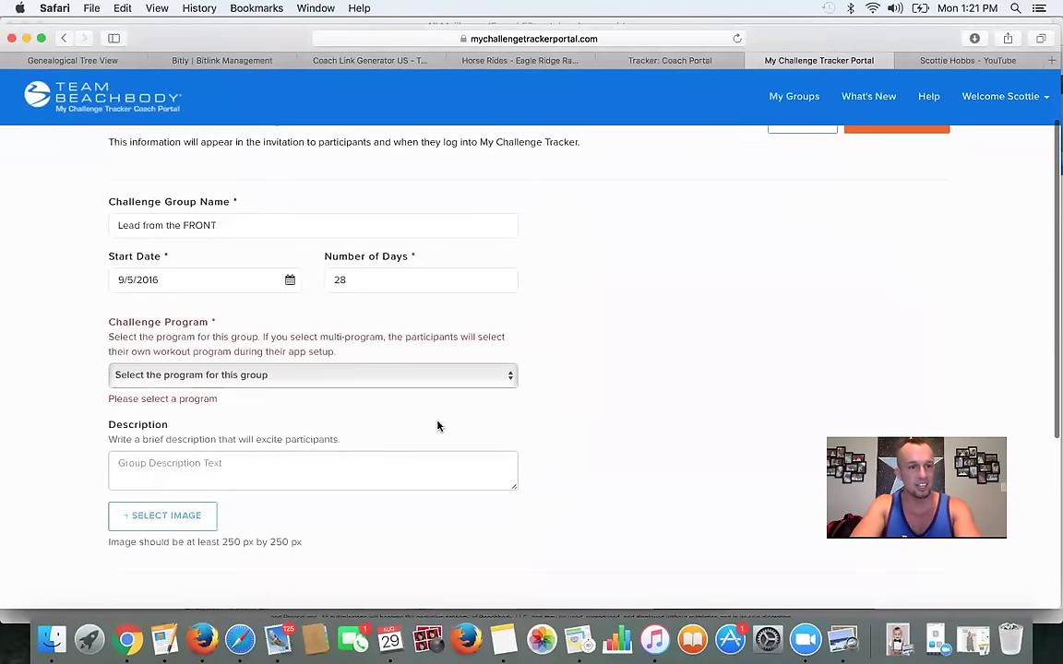
# - Choose Multi-Program as the group's challenge program
pyautogui.click(424, 369)
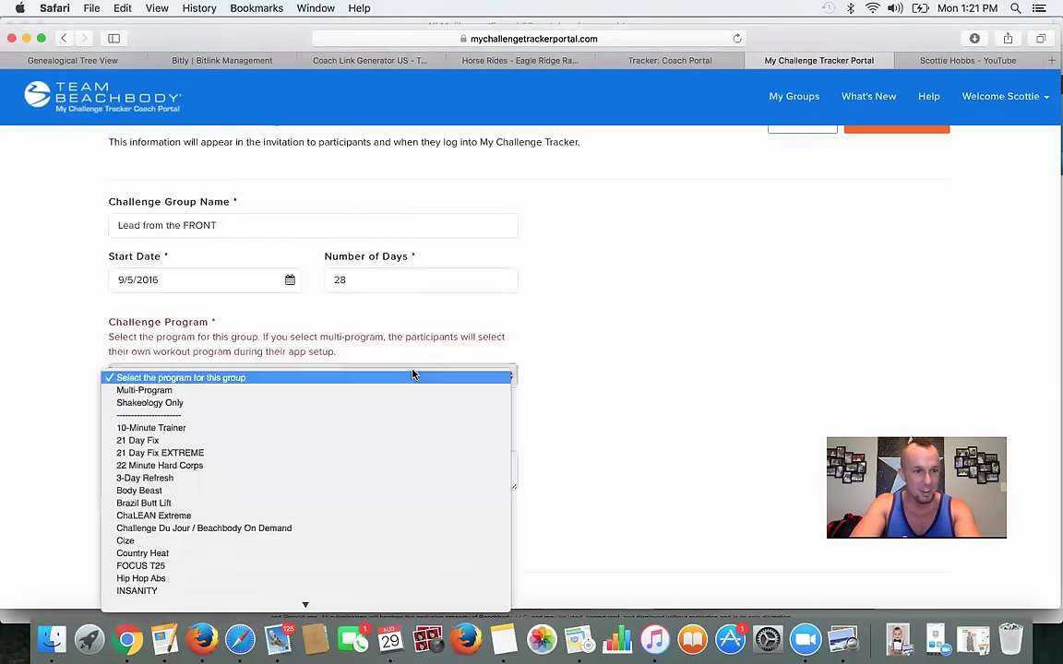
pyautogui.click(242, 390)
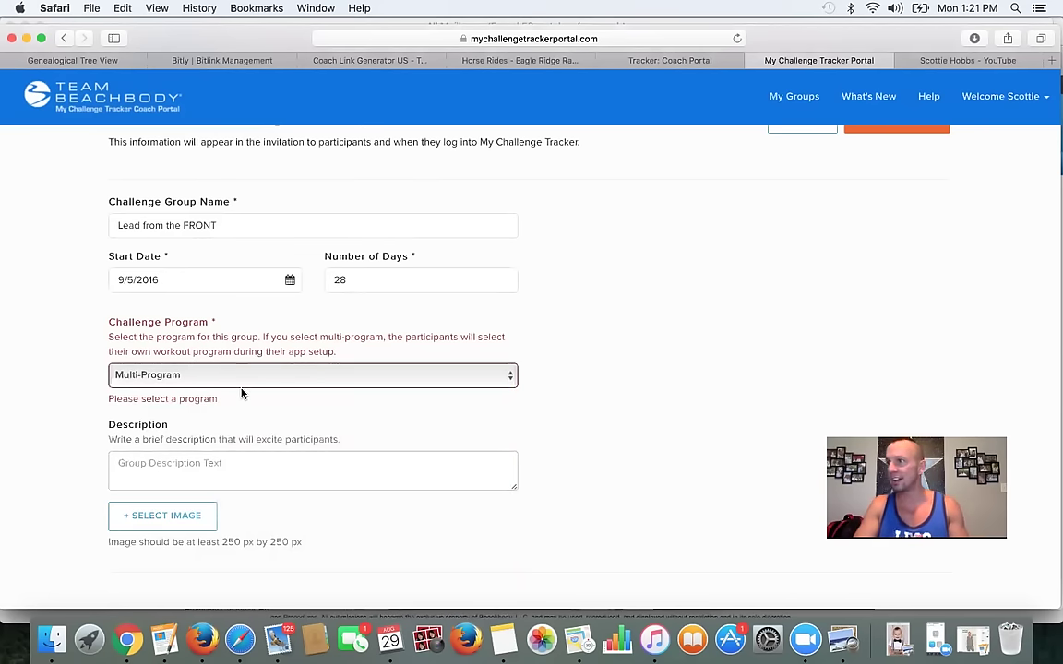
pyautogui.click(202, 380)
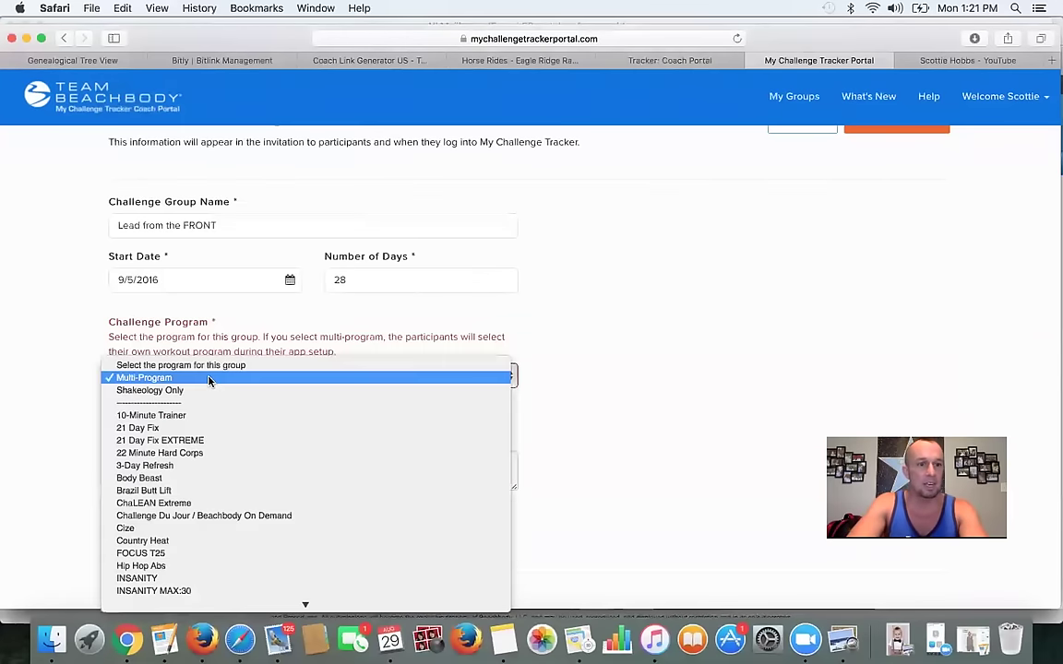
pyautogui.scroll(-5, 272, 447)
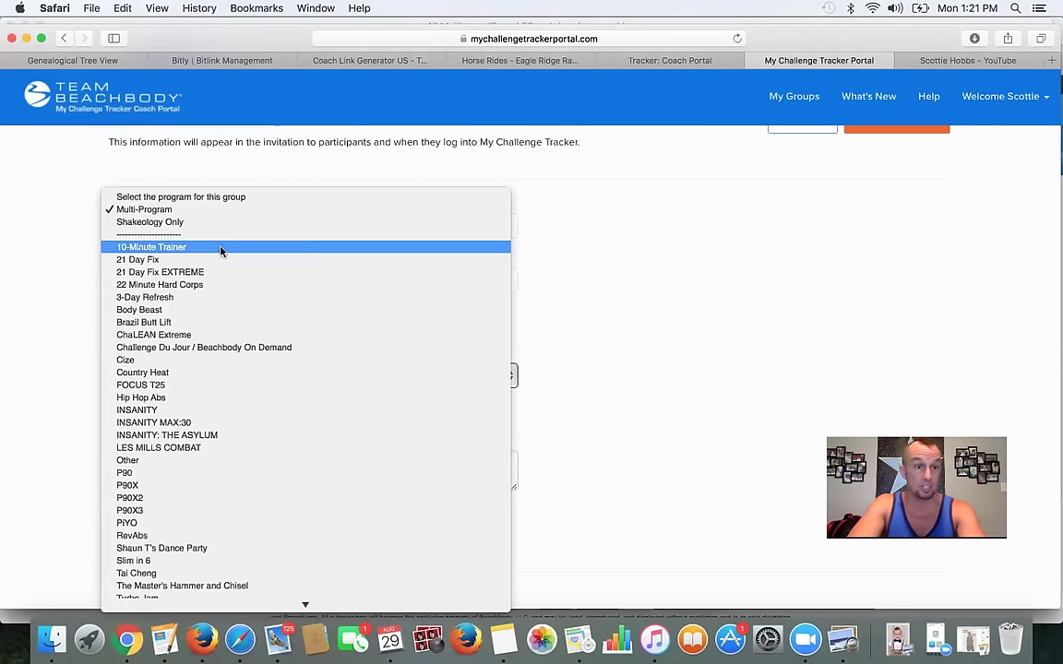
pyautogui.click(206, 211)
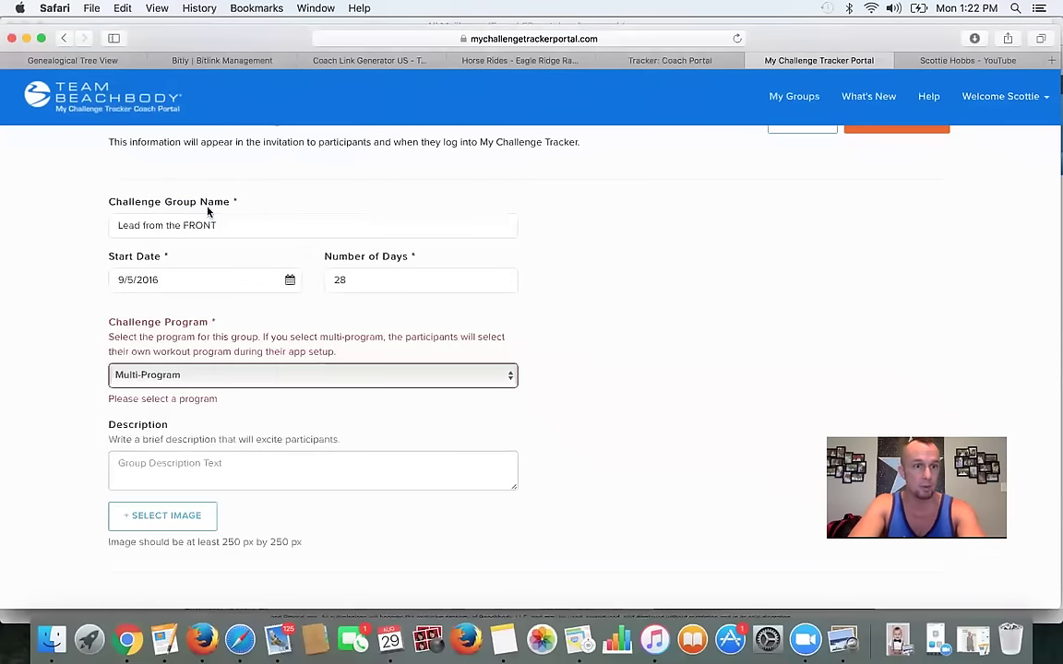
pyautogui.click(178, 465)
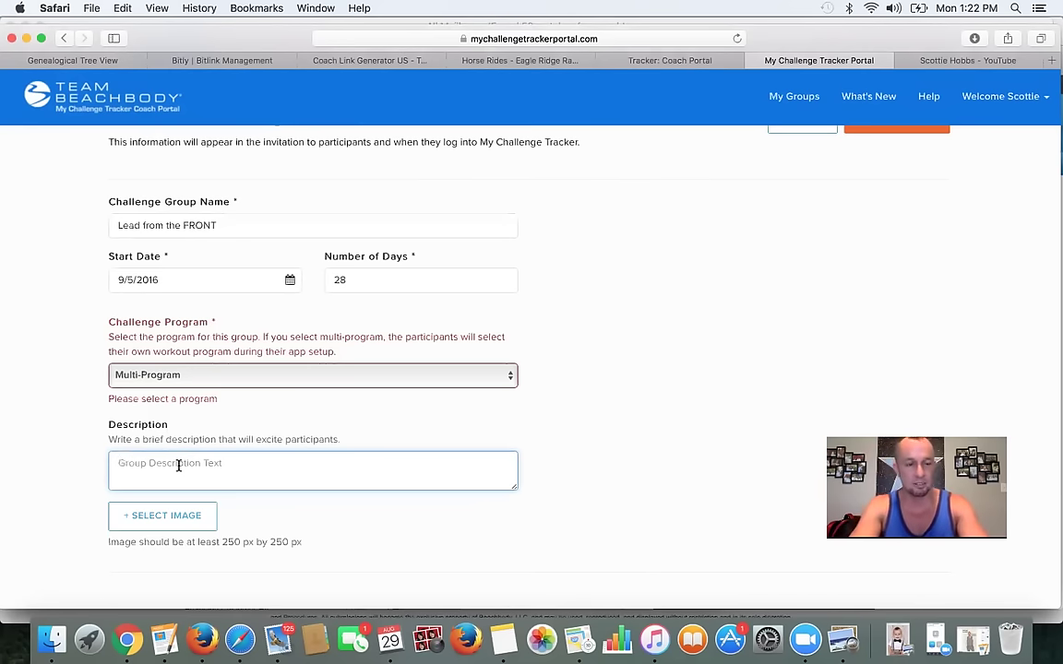
# - Write the motivational description about the $1.5 mil cash pot, ending 'we all win.'
pyautogui.write('B')
pyautogui.press('BackSpace')
pyautogui.write('Becom')
pyautogui.press('BackSpace')
pyautogui.press('BackSpace')
pyautogui.press('BackSpace')
pyautogui.write('ing proof the prod')
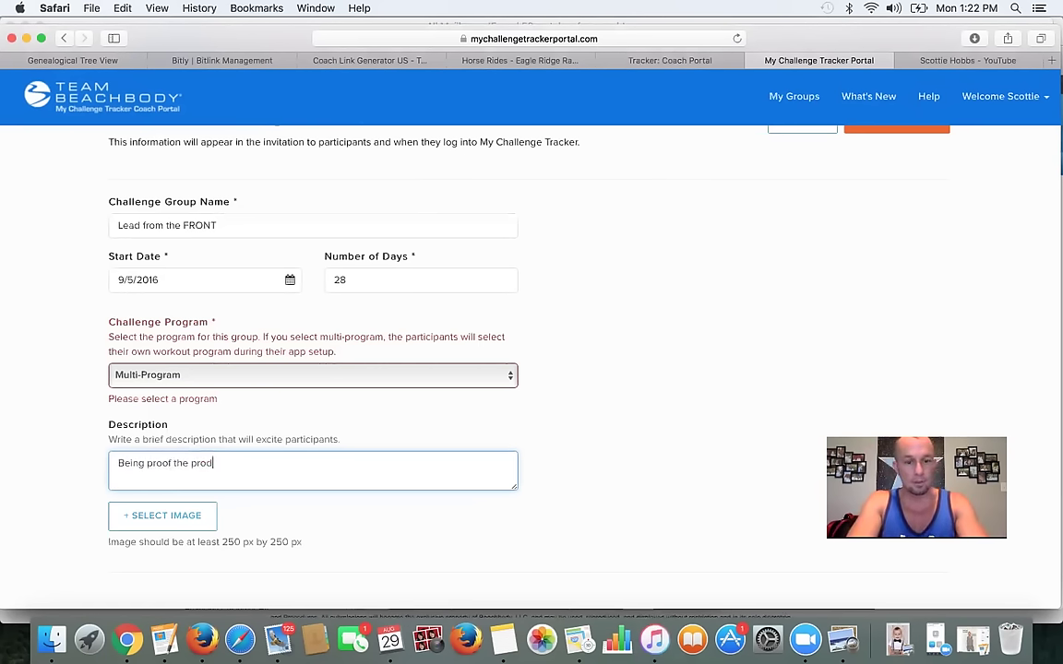
pyautogui.write('ucts is VITAL to you building a successful b')
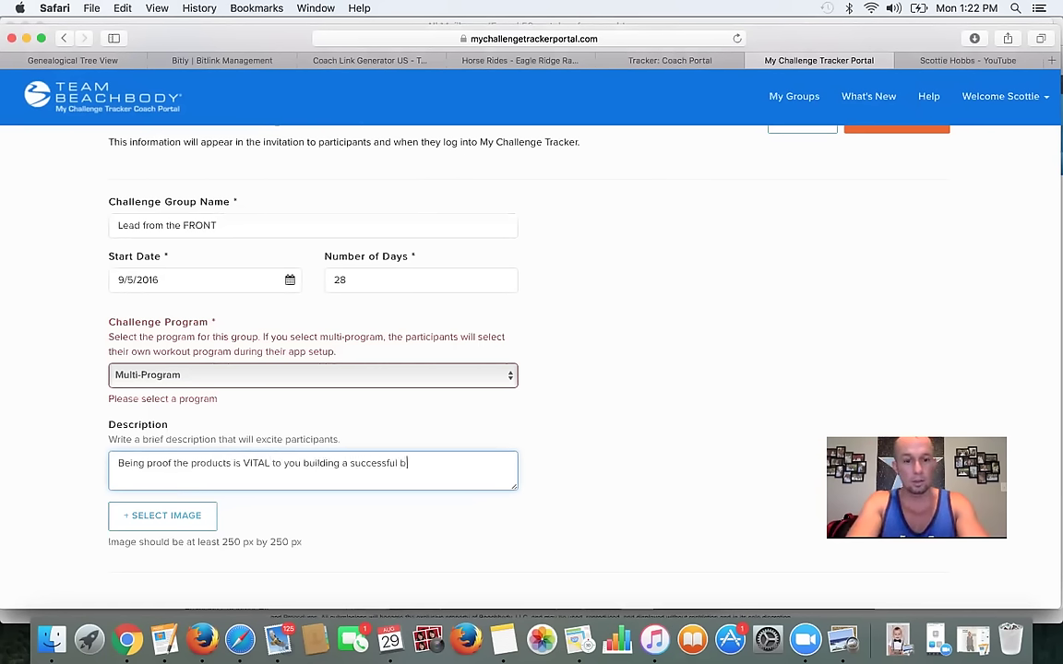
pyautogui.write('ess and team.  Even though YOU are coaches I still want t')
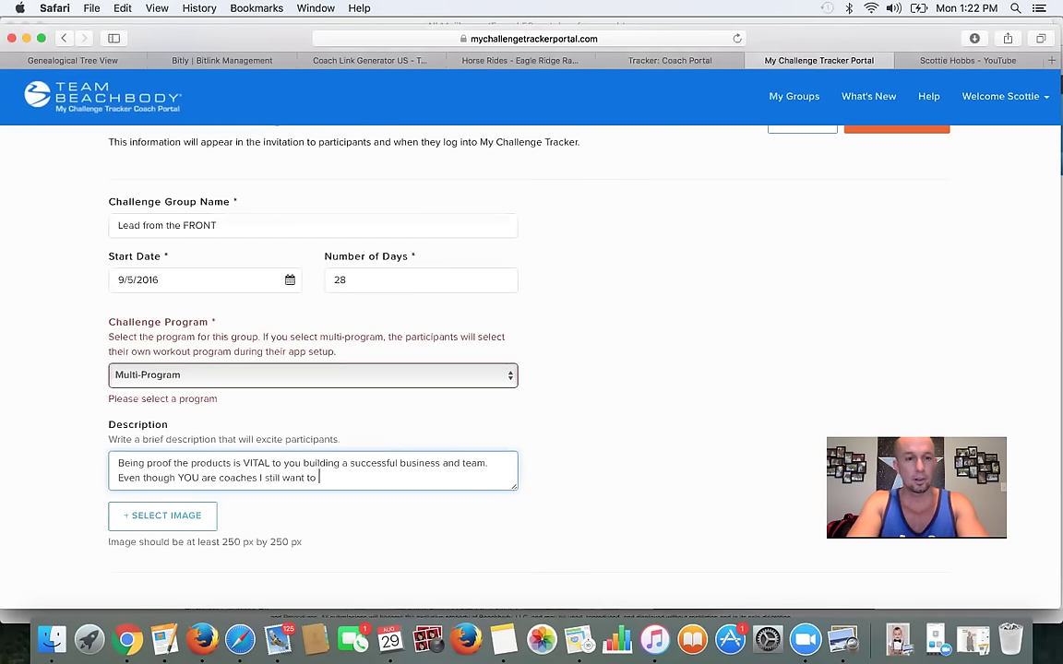
pyautogui.write('of your fitness tr')
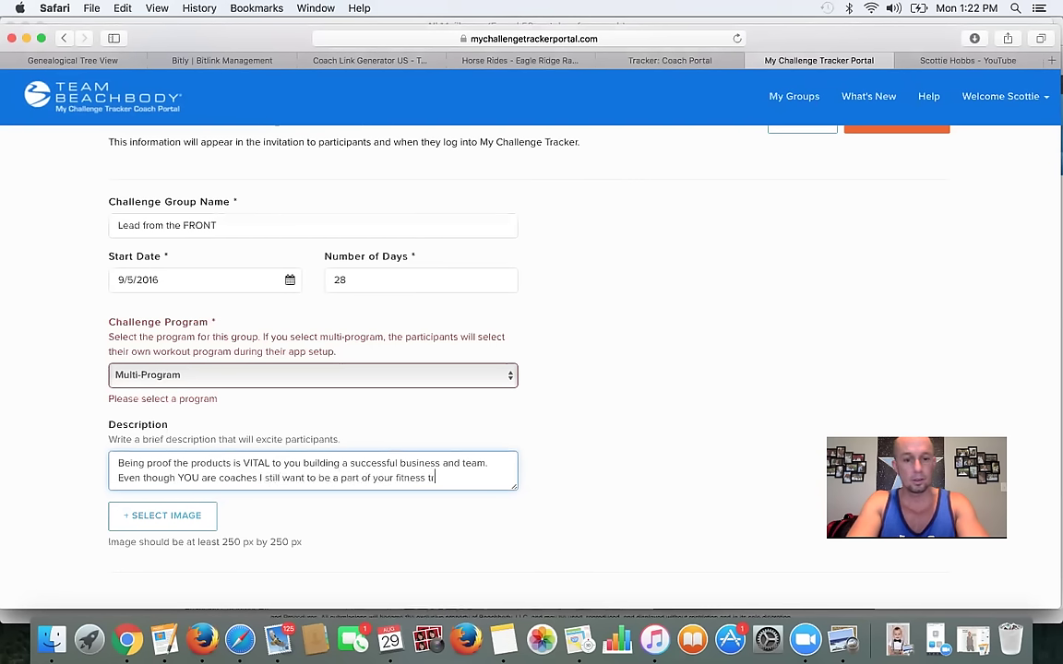
pyautogui.write('ormation and ho')
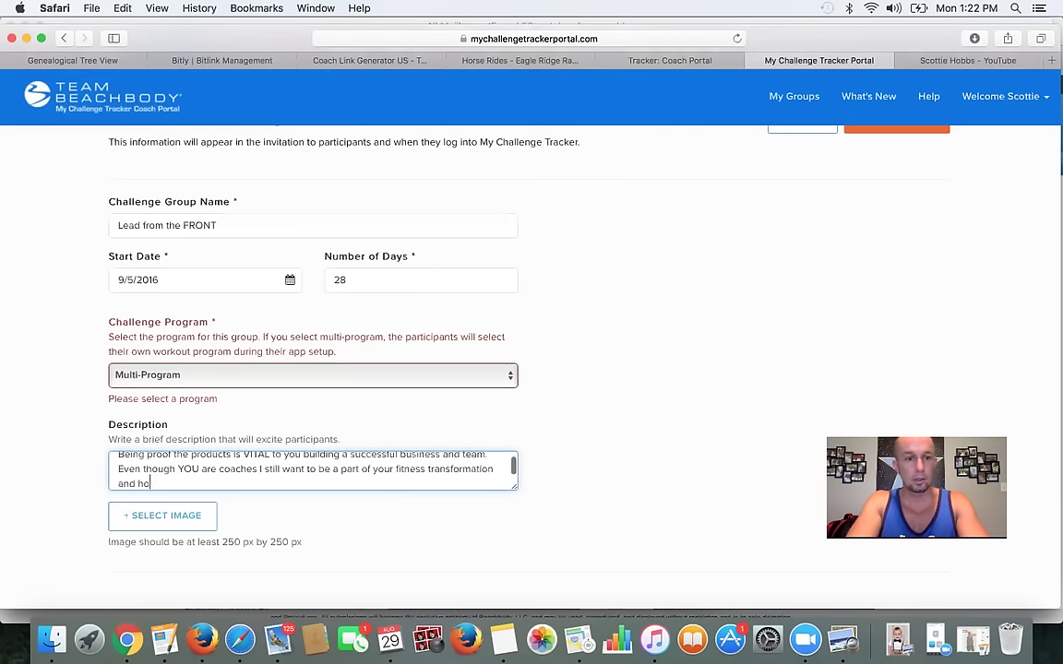
pyautogui.write('ld you accountable to your')
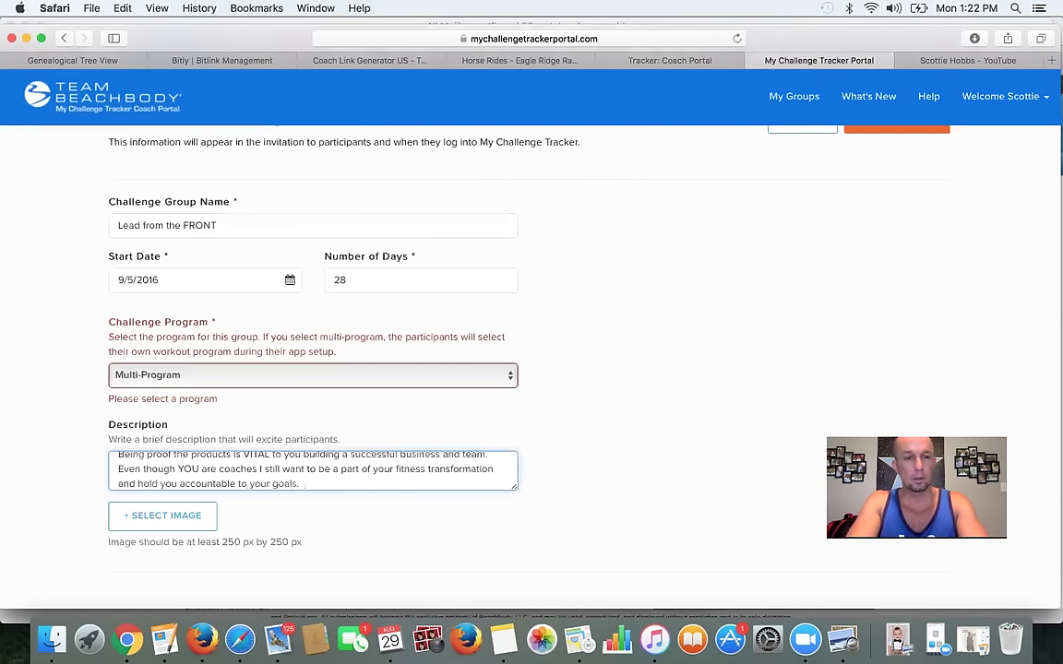
pyautogui.write(' goals.  You are ALSO ')
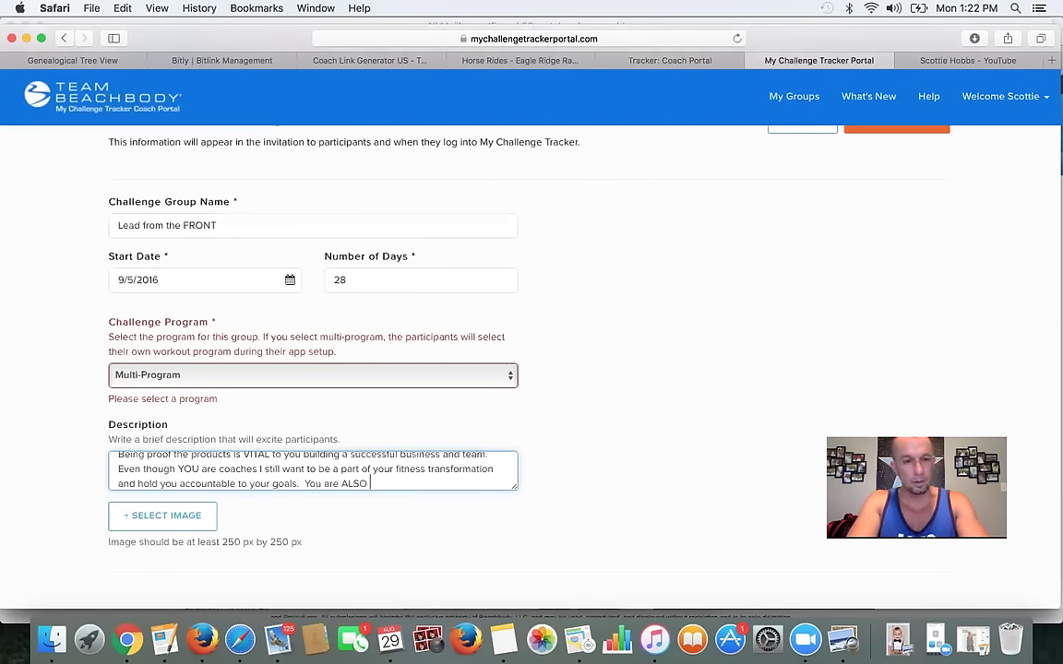
pyautogui.write('a part of the B')
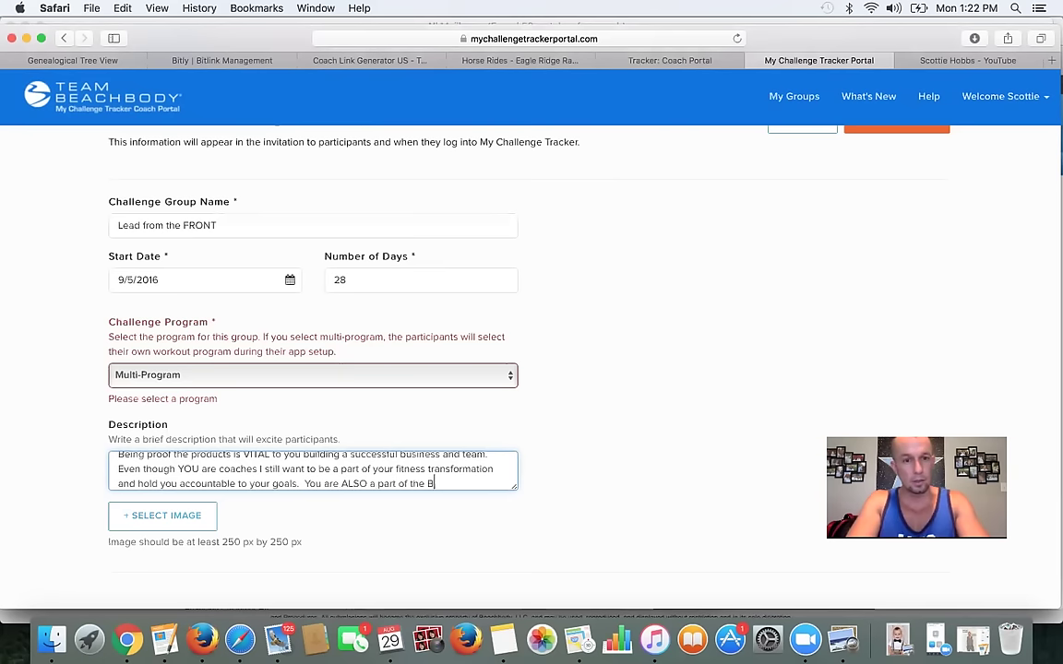
pyautogui.write('eachbody ')
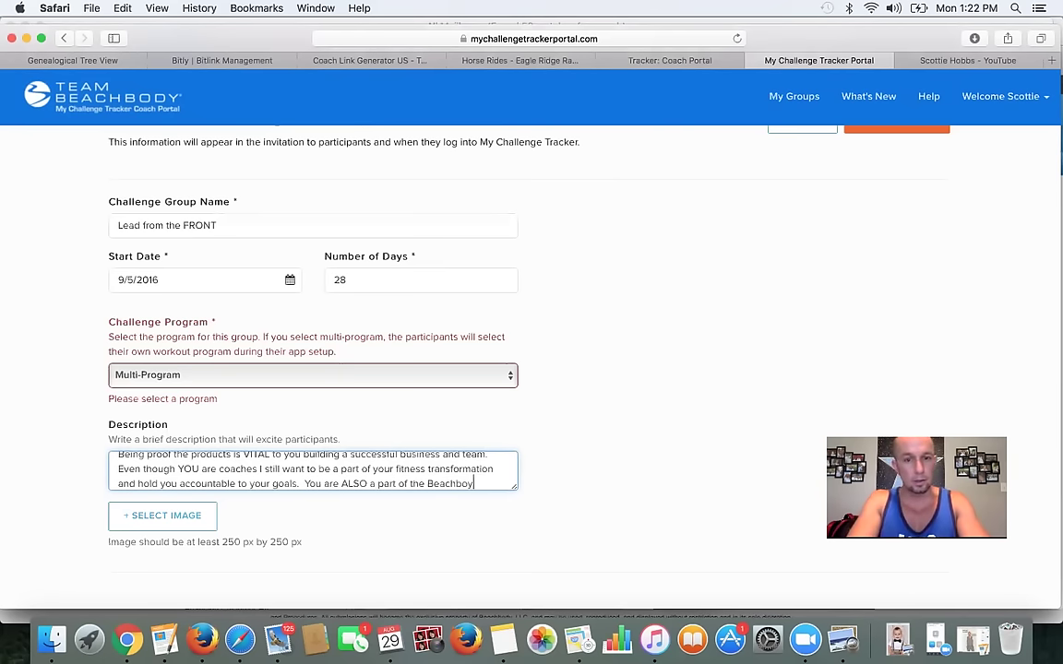
pyautogui.write('Health ')
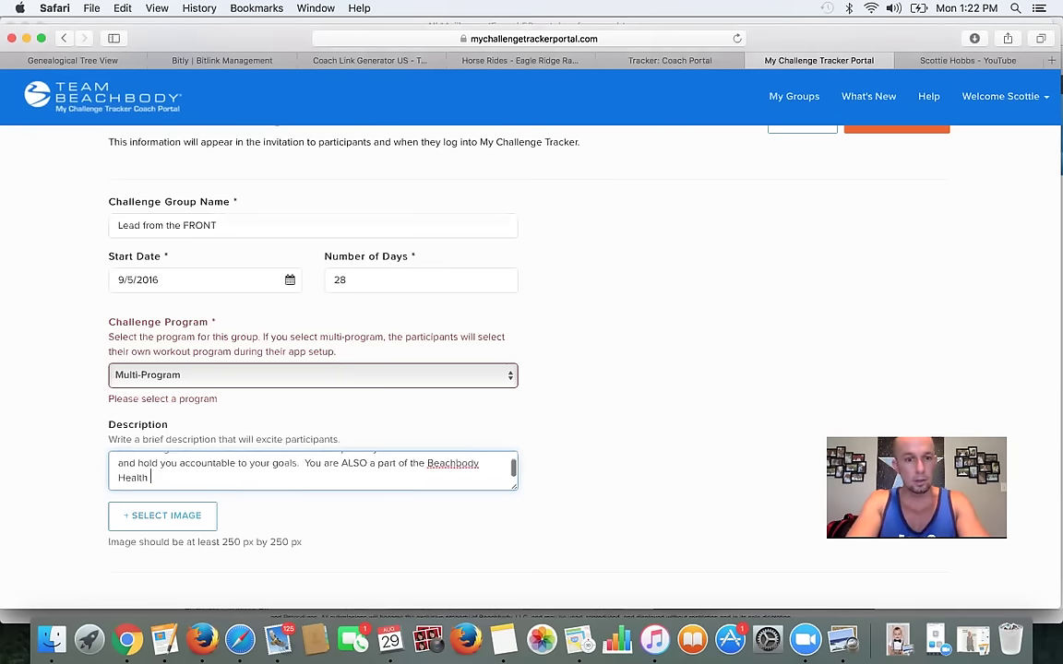
pyautogui.write('Bet so lets SHOW ever')
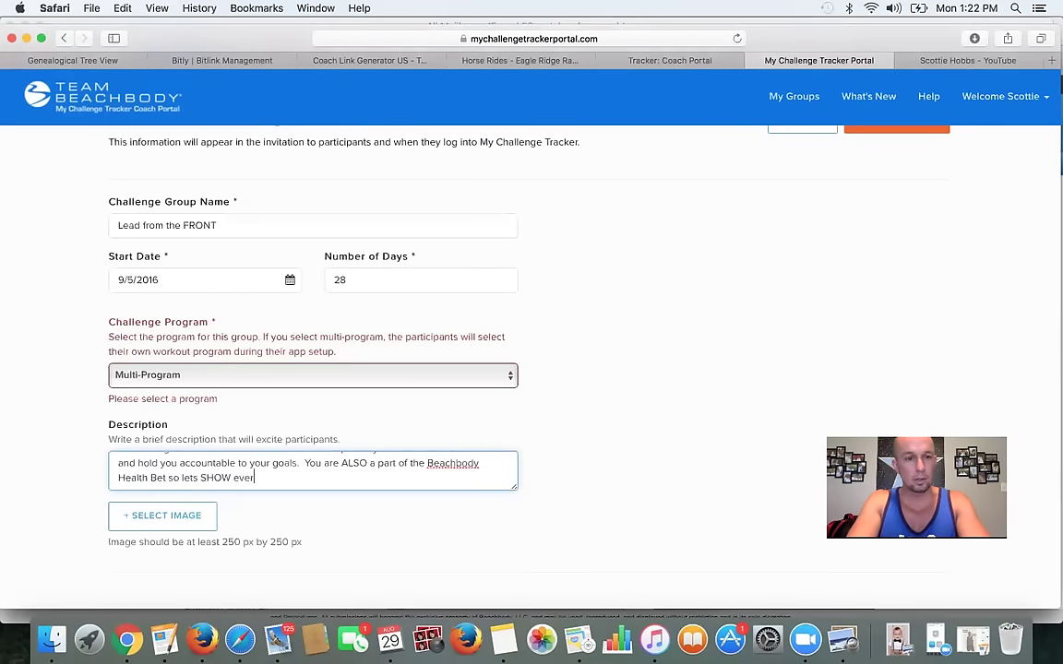
pyautogui.write('yone how ')
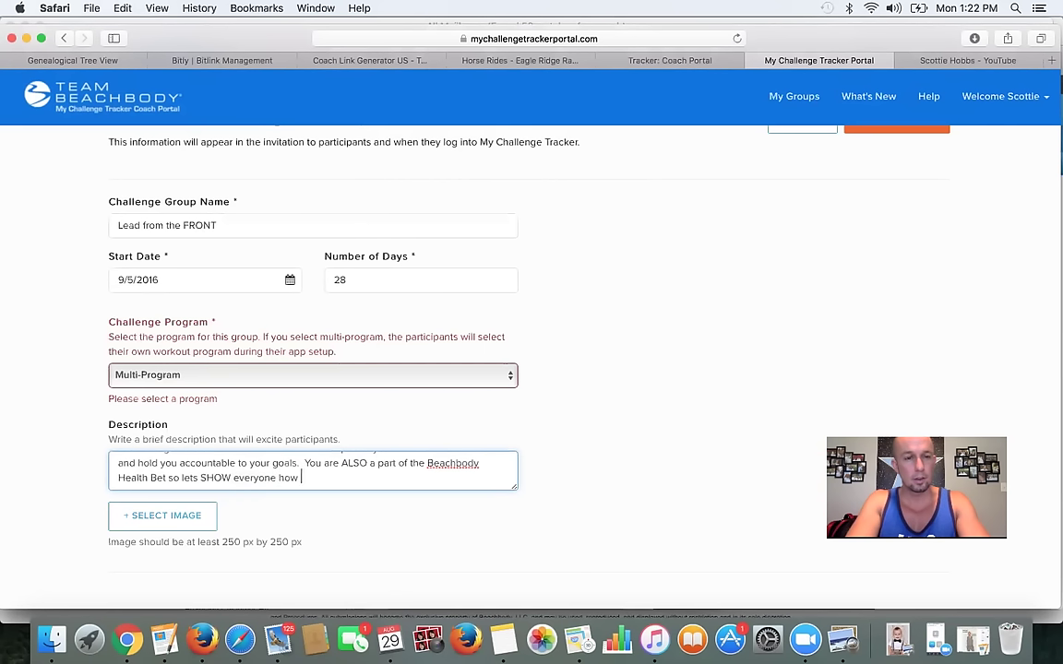
pyautogui.write('amazing this team is by giving ')
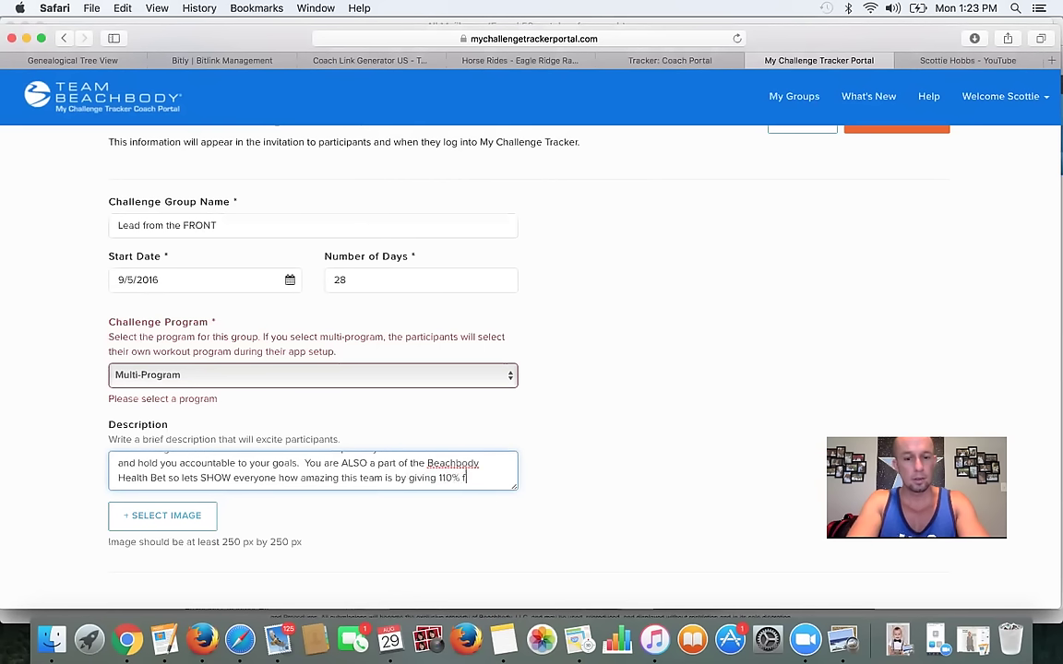
pyautogui.write('110% during this challenge and hey, le')
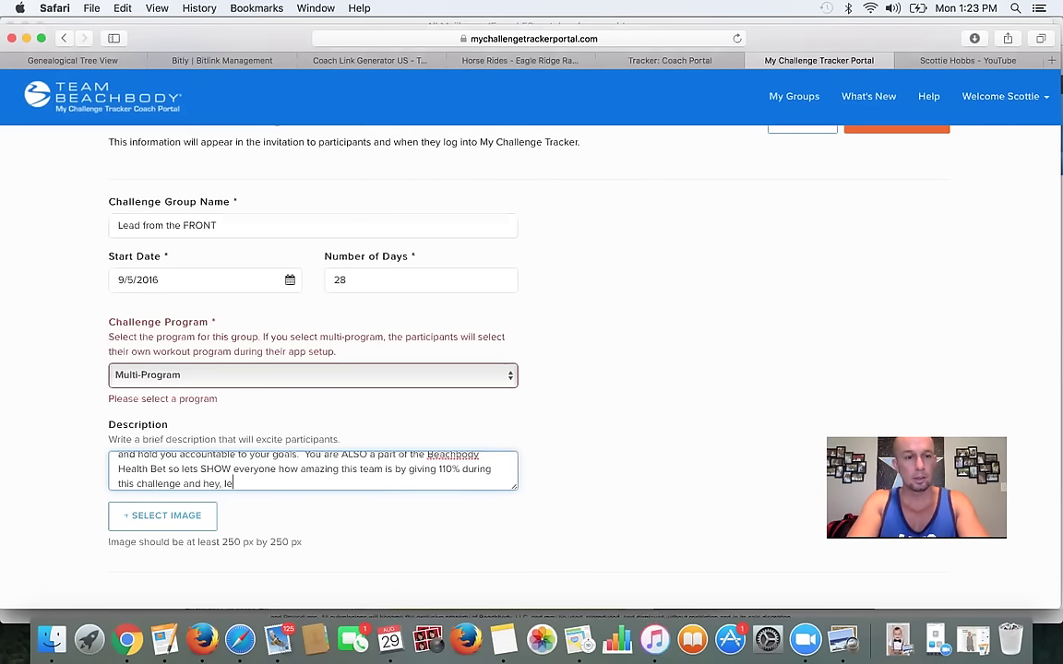
pyautogui.write('ts take our share i')
pyautogui.write('nthat')
pyautogui.press('BackSpace')
pyautogui.press('BackSpace')
pyautogui.press('BackSpace')
pyautogui.press('BackSpace')
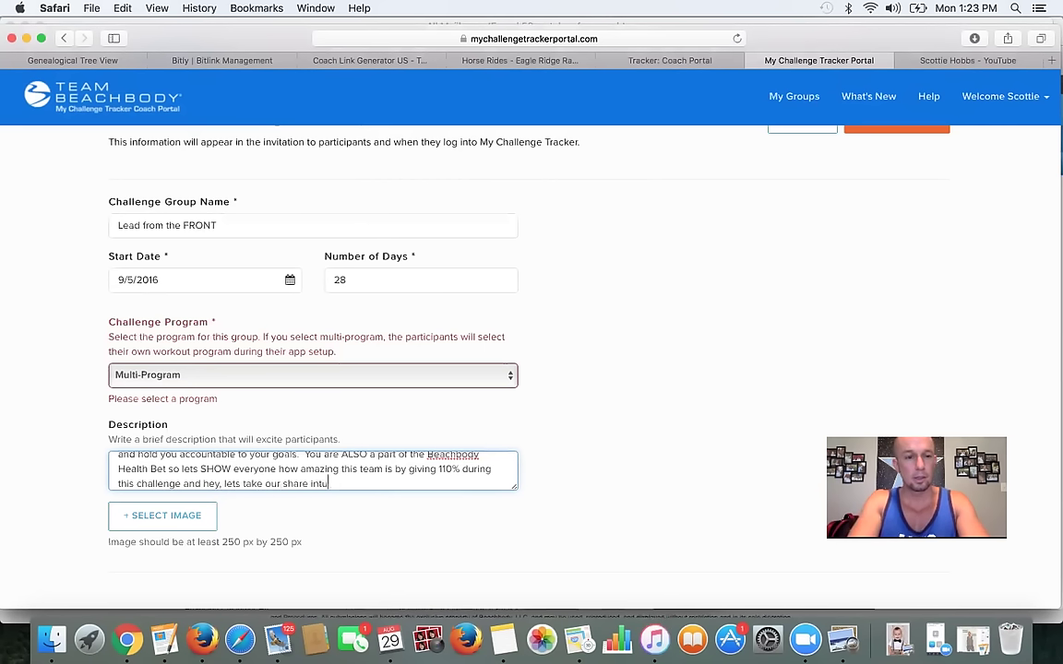
pyautogui.write('that $1.5 million cash pot')
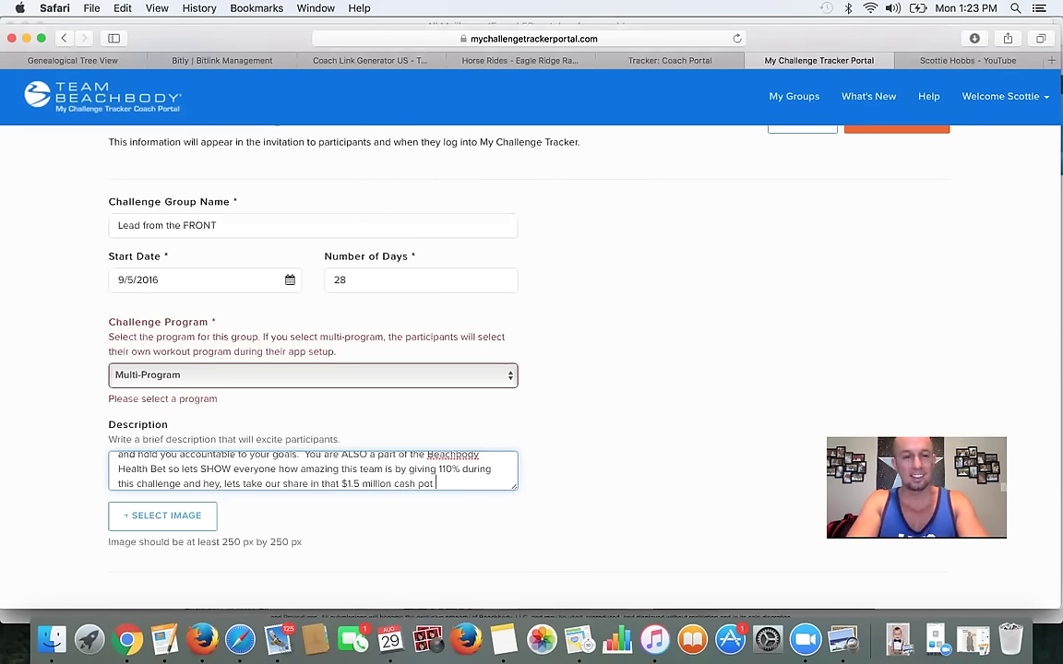
pyautogui.press('BackSpace')
pyautogui.write('!  Either way, if we stay committed, we ')
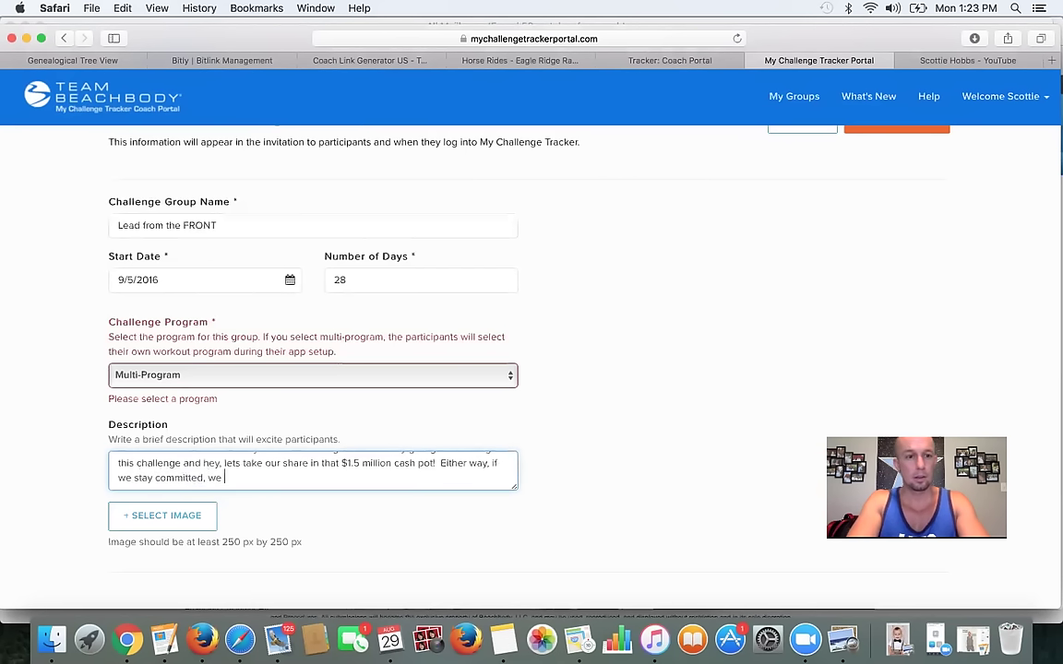
pyautogui.write('all win.')
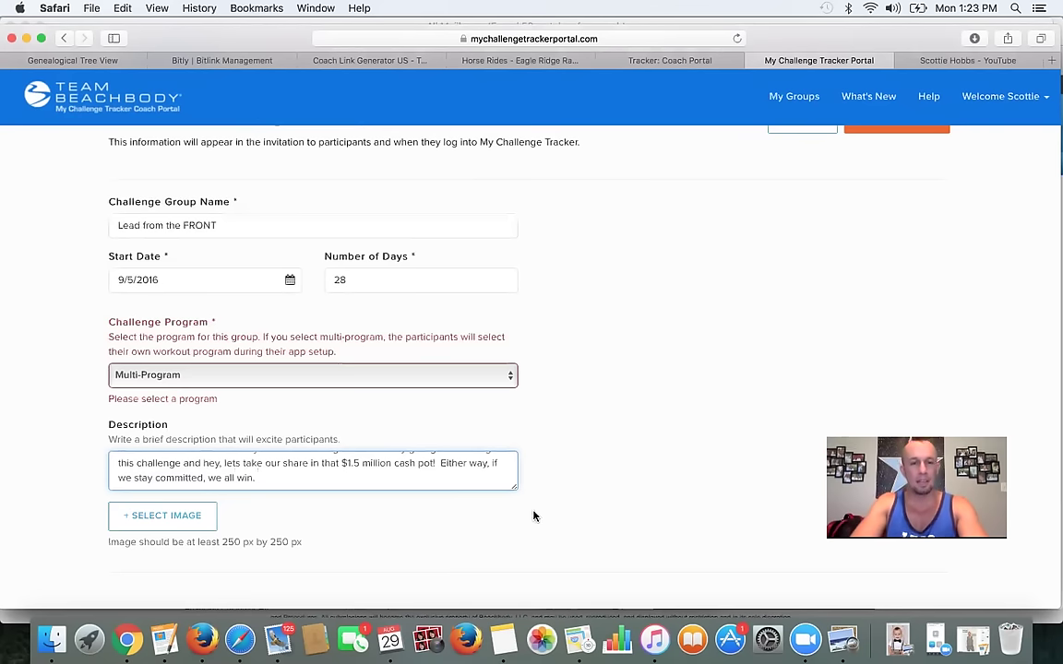
pyautogui.press('super+a')
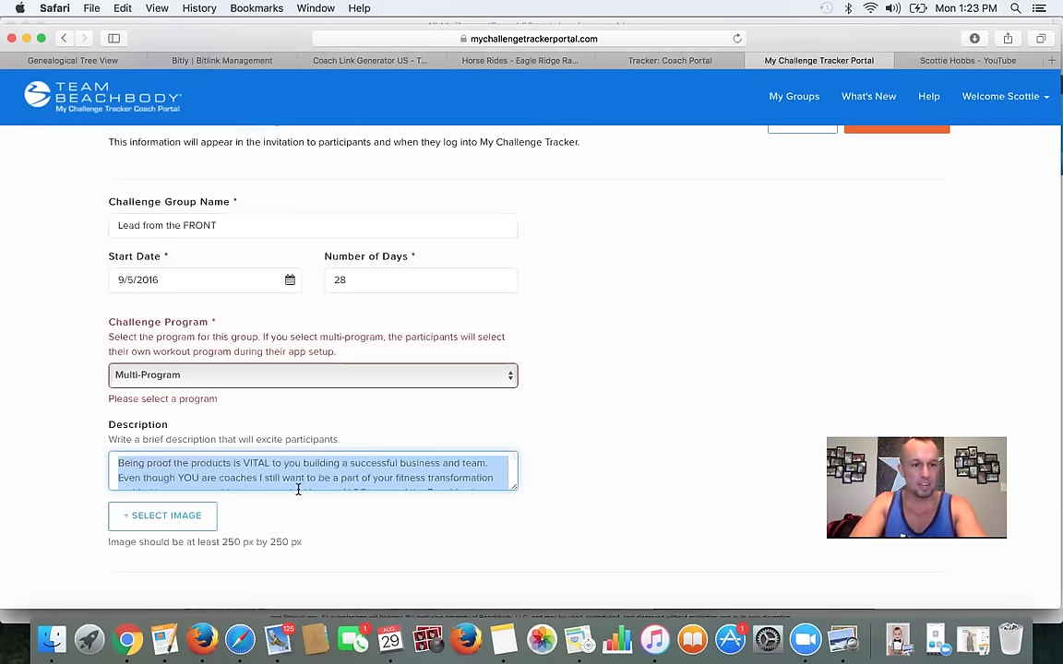
# - Try the 12.38.43 PM screenshot as the group image, then discard it
pyautogui.click(197, 471)
pyautogui.click(181, 519)
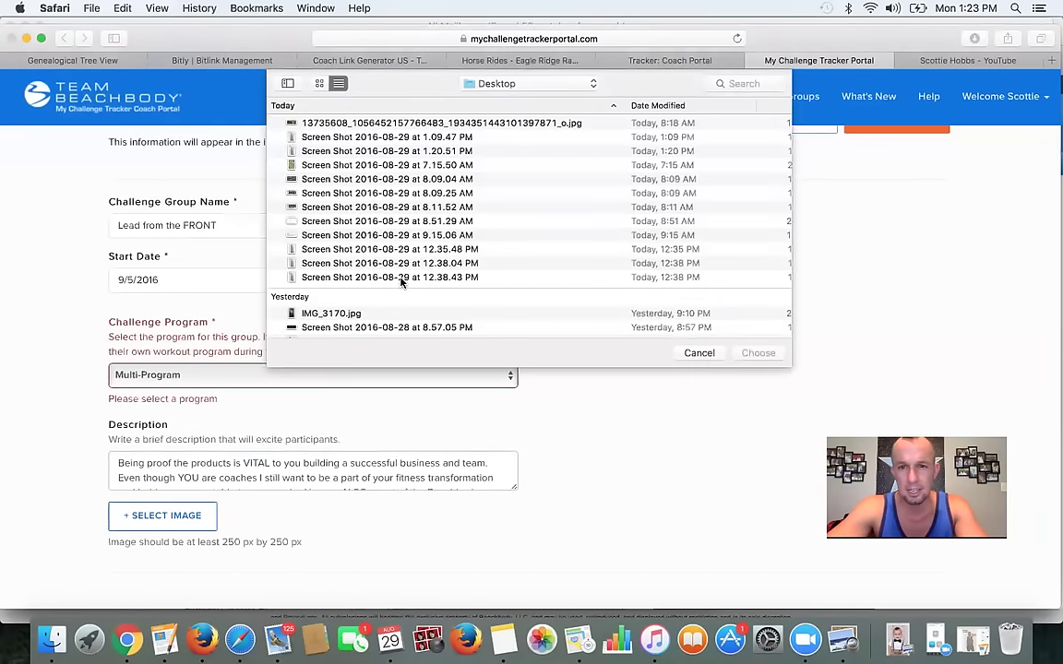
pyautogui.click(410, 277)
pyautogui.click(756, 353)
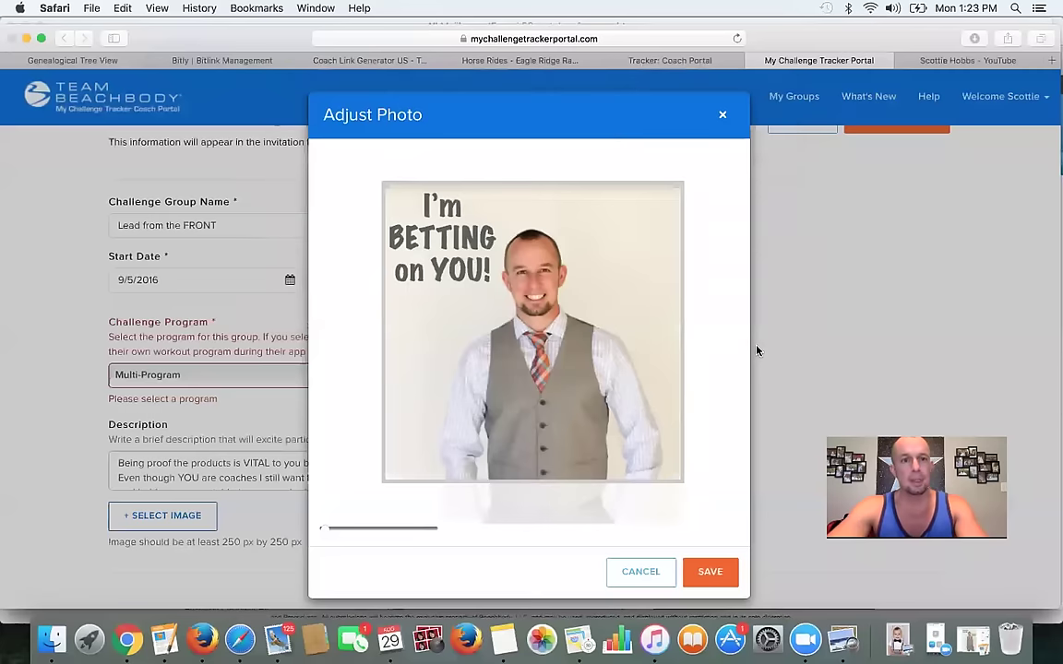
pyautogui.click(723, 118)
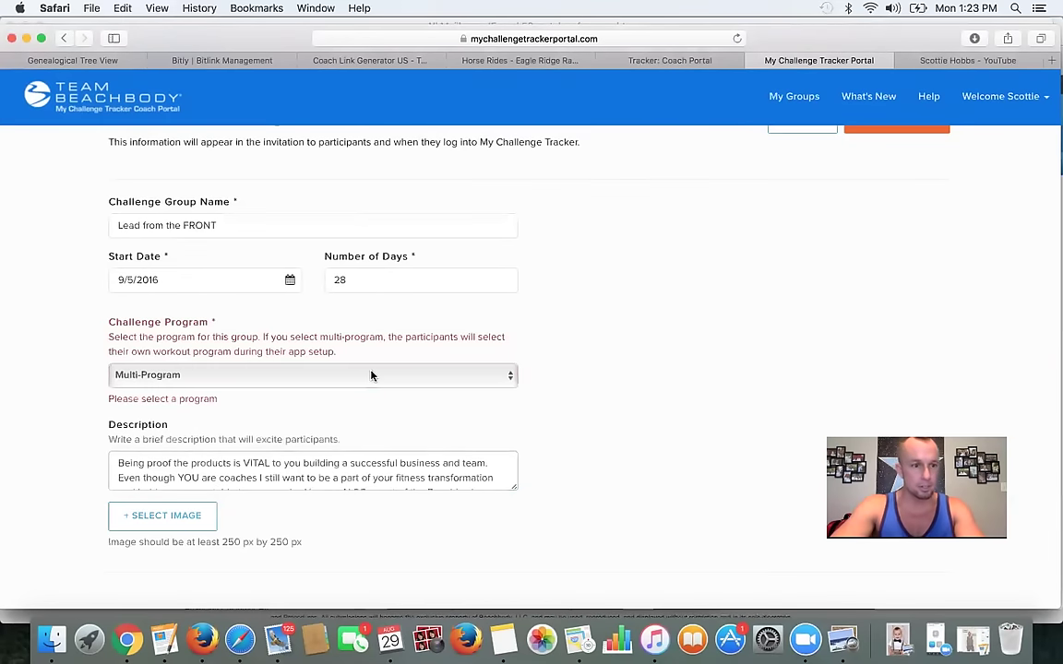
# - Crop and save the 1.20.51 PM screenshot as the group image, then create the group
pyautogui.click(189, 518)
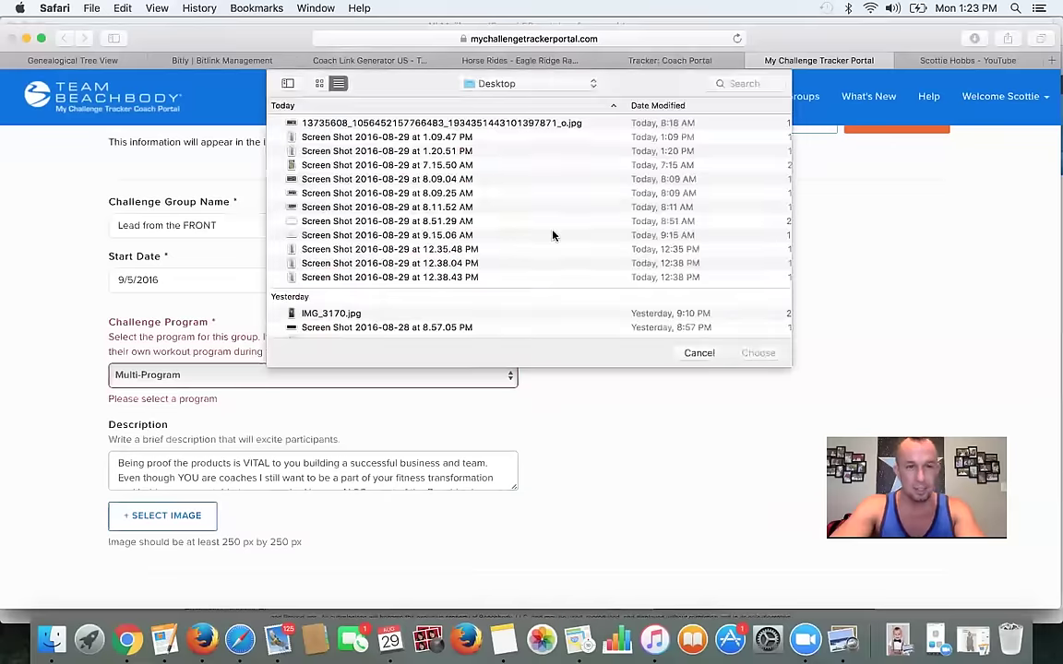
pyautogui.scroll(-20, 392, 260)
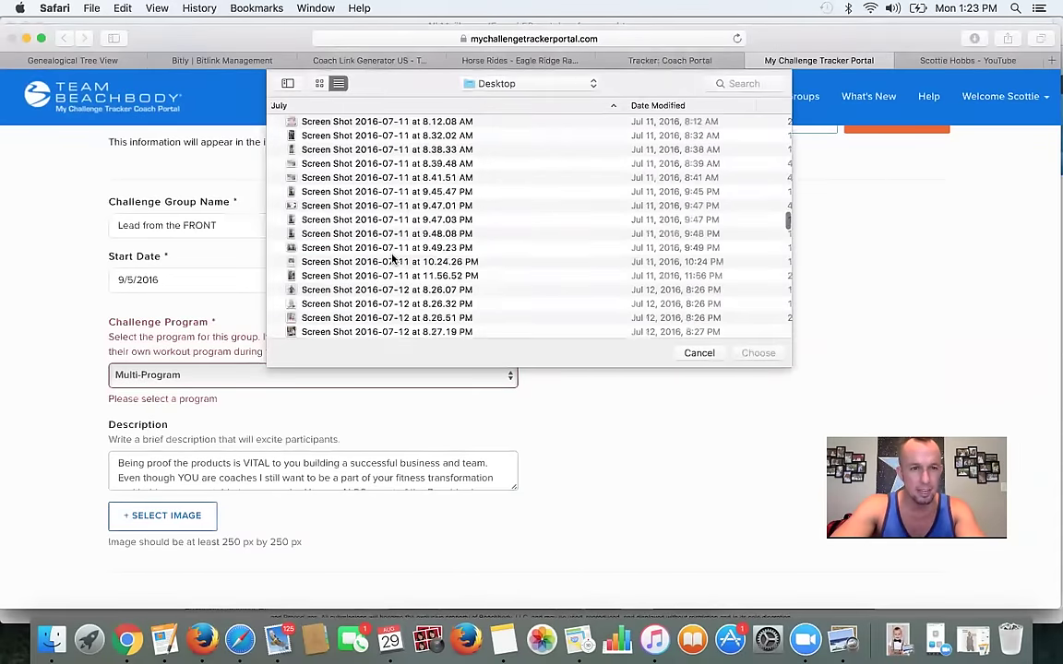
pyautogui.scroll(10, 392, 261)
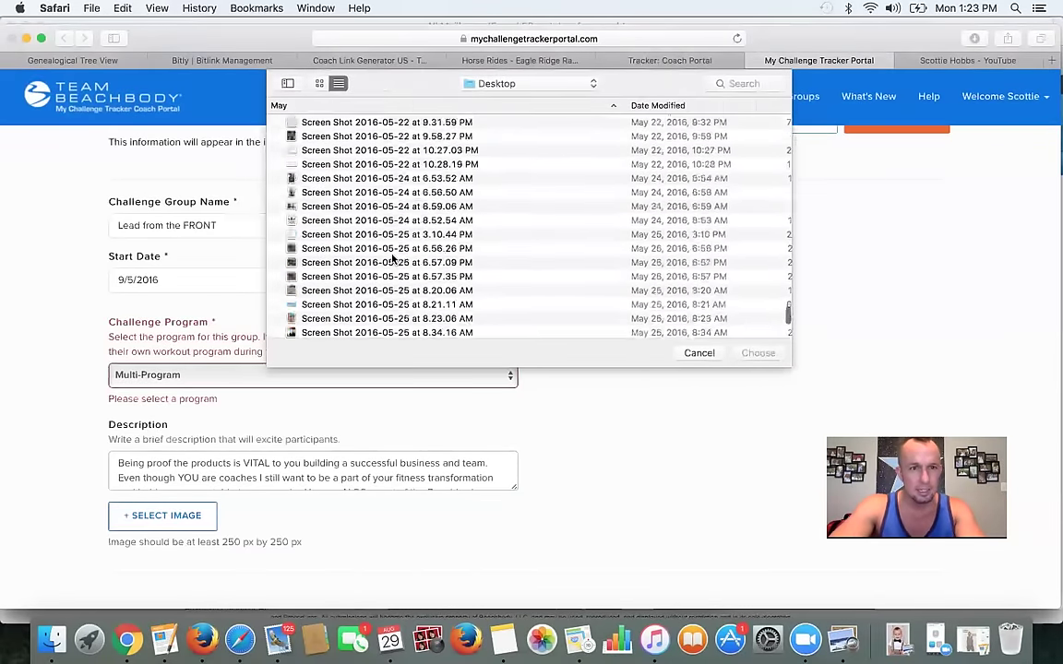
pyautogui.scroll(15, 392, 260)
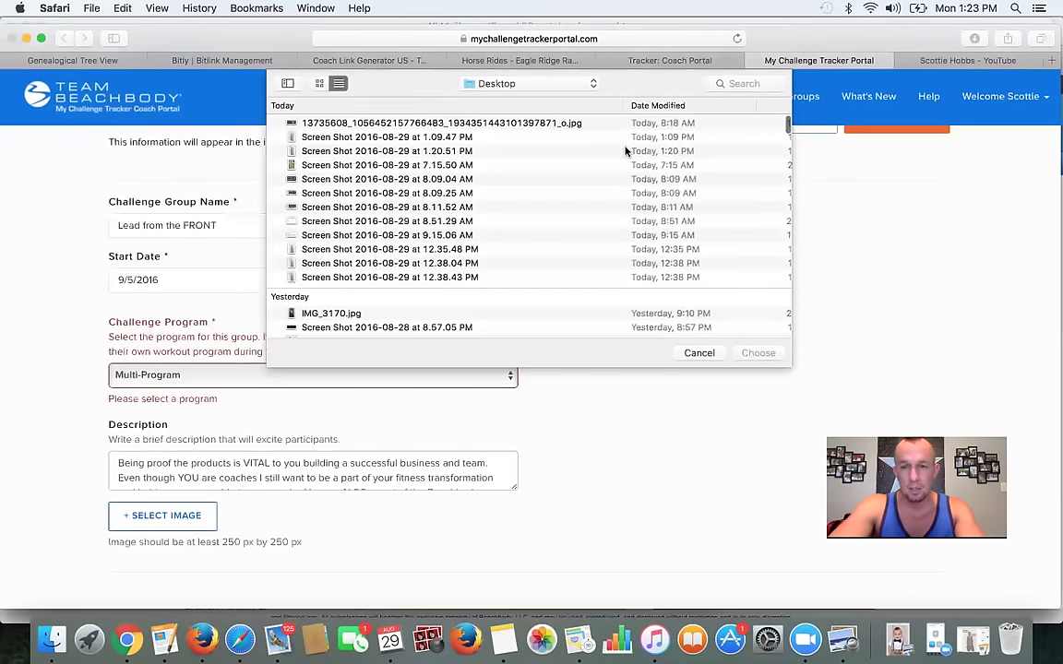
pyautogui.click(672, 152)
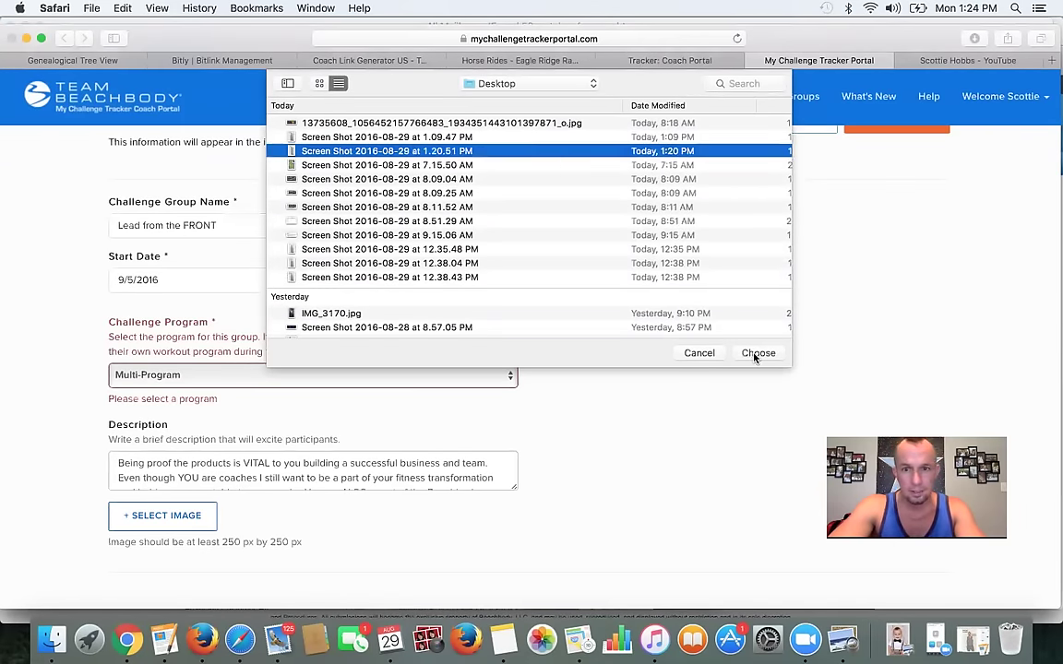
pyautogui.click(755, 352)
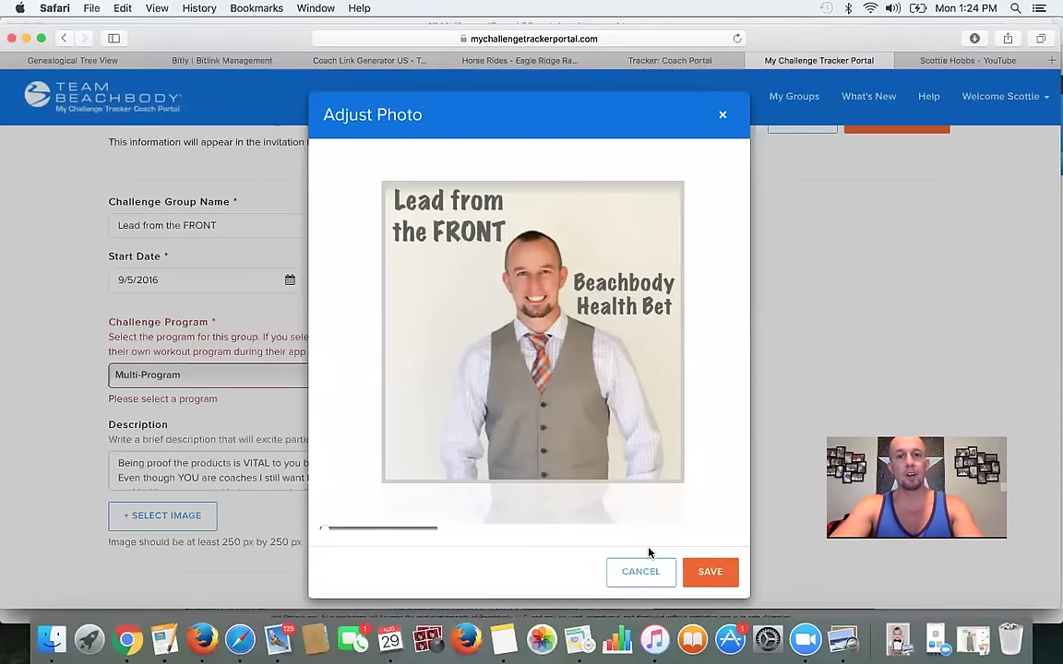
pyautogui.moveTo(622, 441); pyautogui.dragTo(621, 445)
pyautogui.click(712, 574)
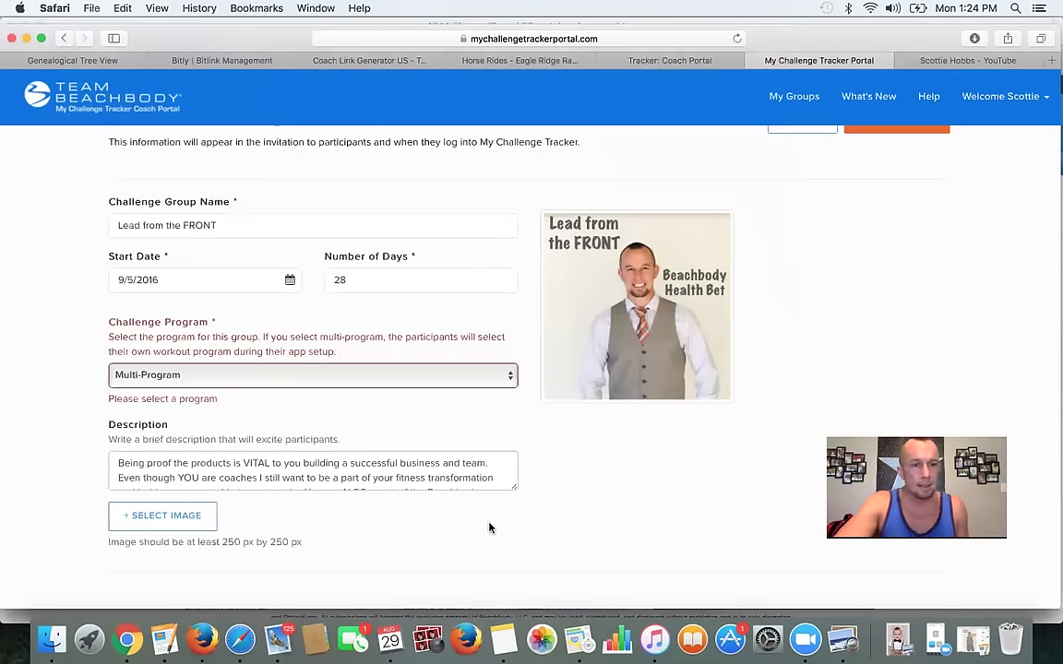
pyautogui.scroll(-5, 544, 394)
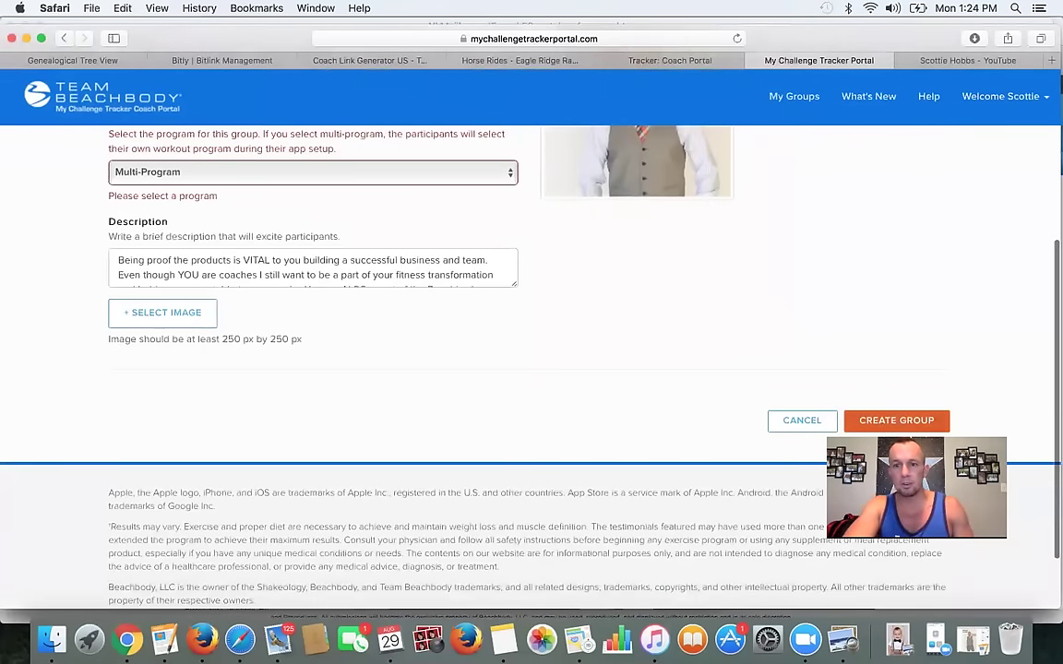
pyautogui.click(893, 423)
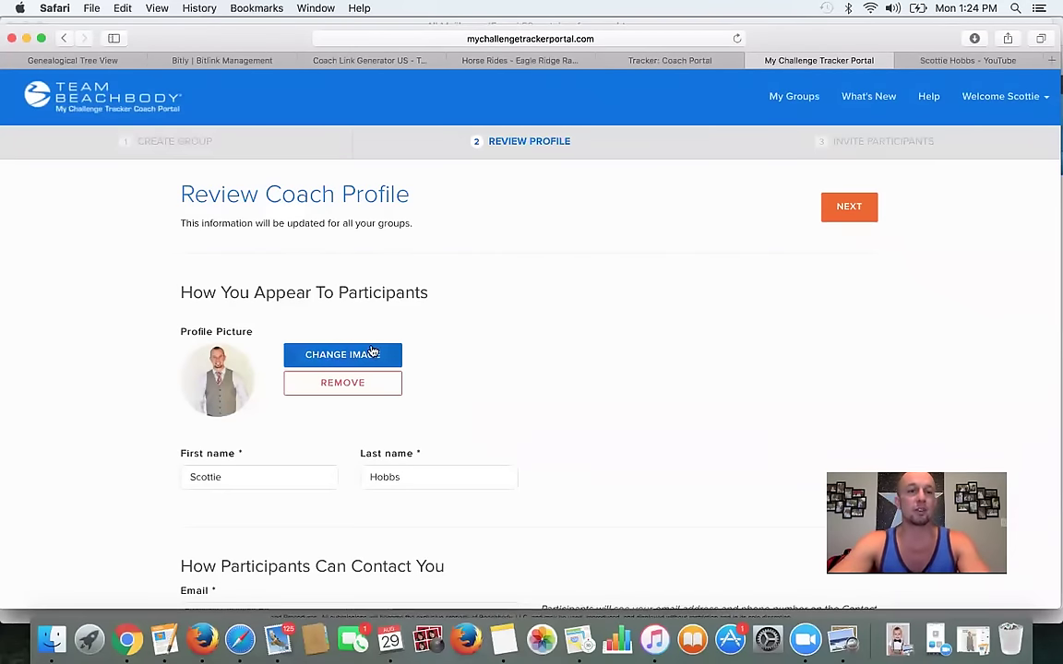
# - Check the coach's contact email and keep the time zone at MT, Mountain Time
pyautogui.scroll(-5, 308, 460)
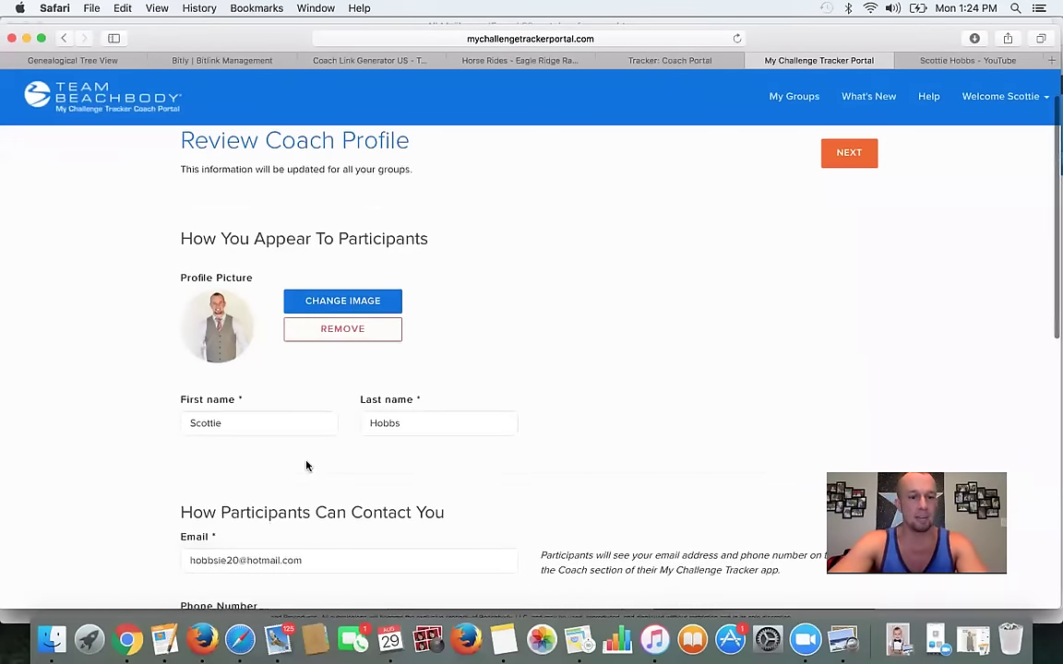
pyautogui.scroll(-1, 270, 387)
pyautogui.click(338, 348)
pyautogui.tripleClick(337, 348)
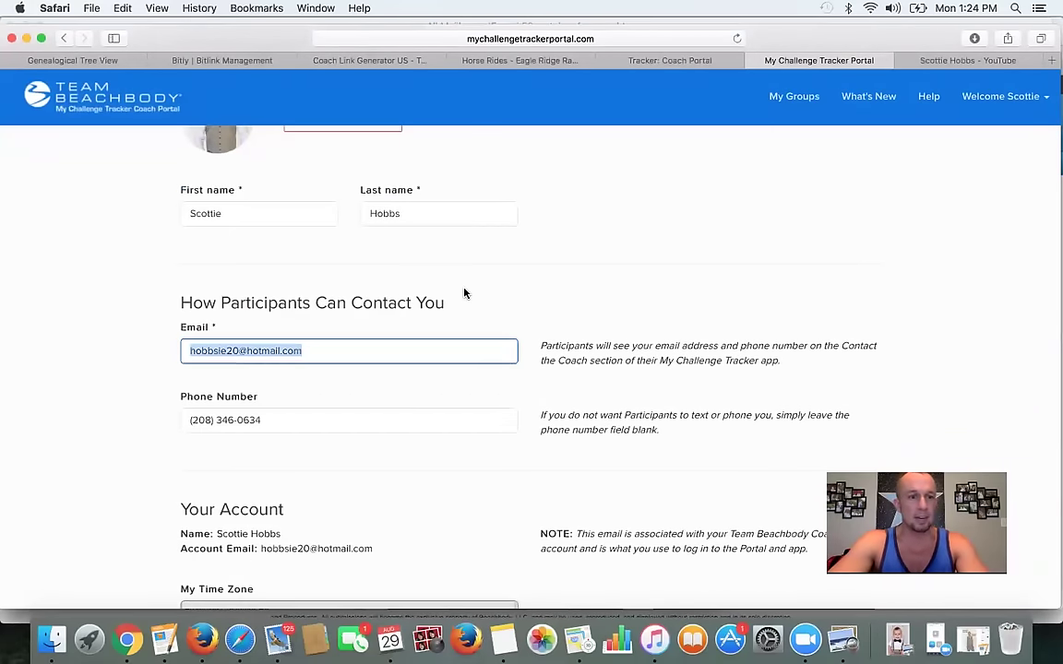
pyautogui.scroll(-4, 462, 293)
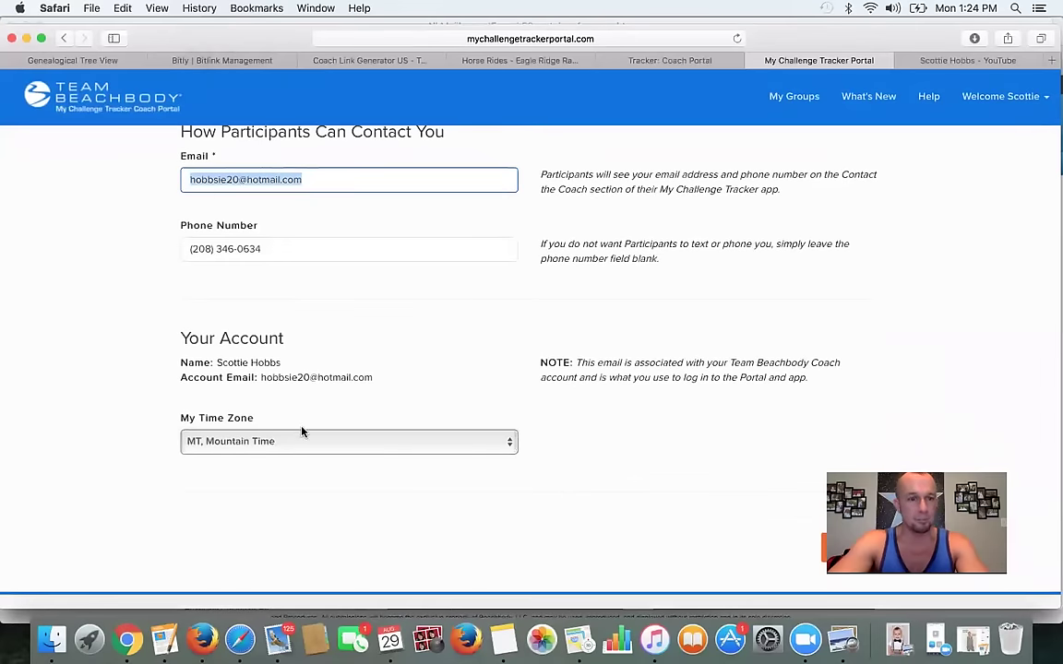
pyautogui.click(311, 441)
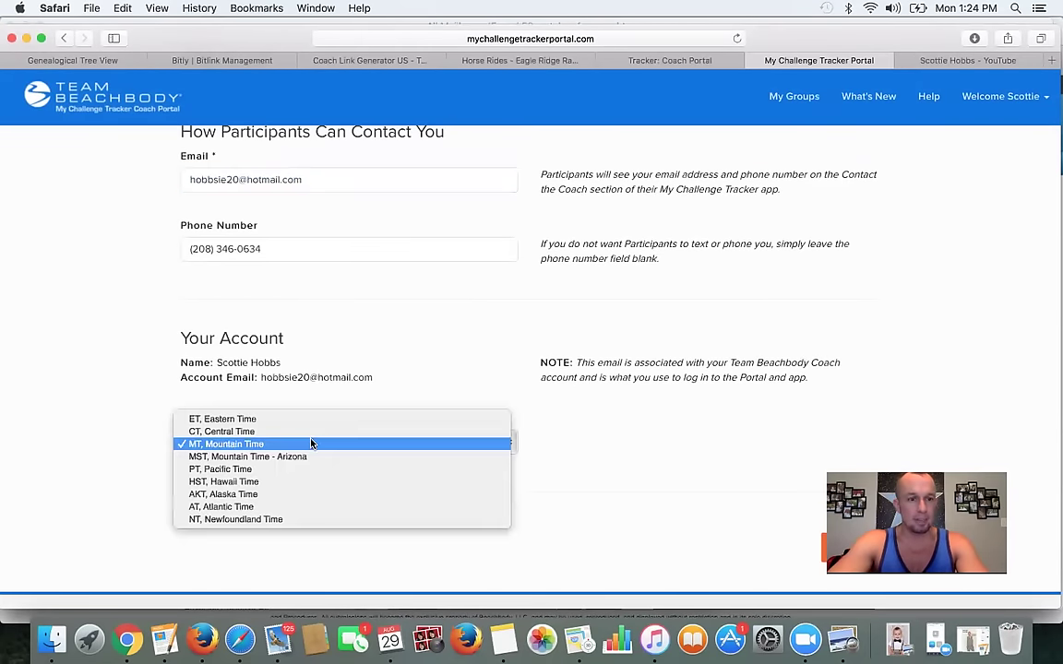
pyautogui.click(277, 444)
pyautogui.scroll(-2, 437, 394)
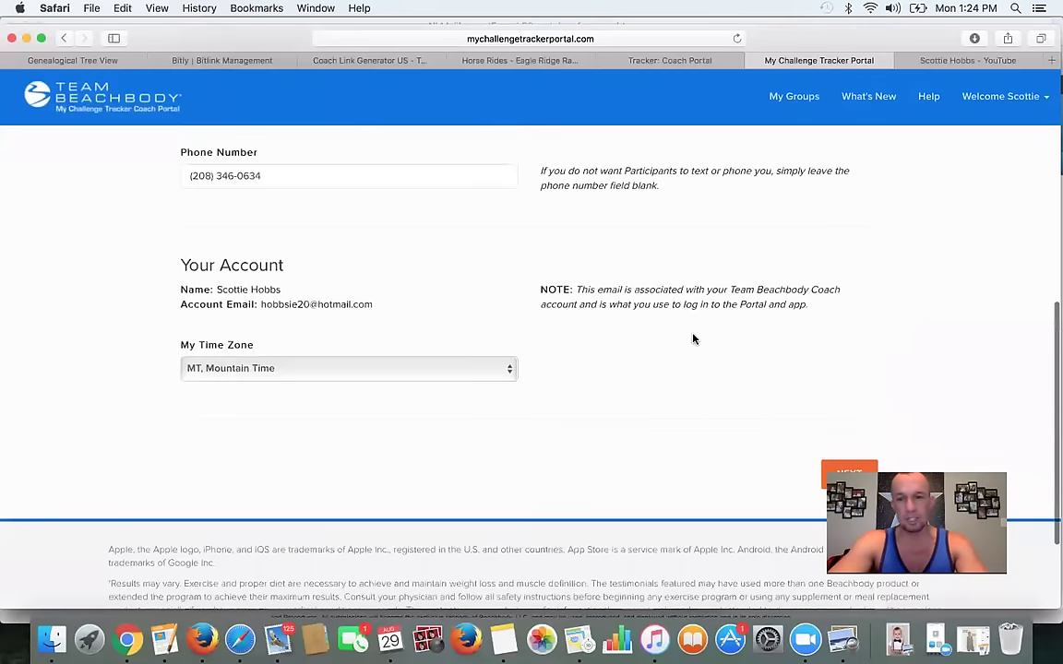
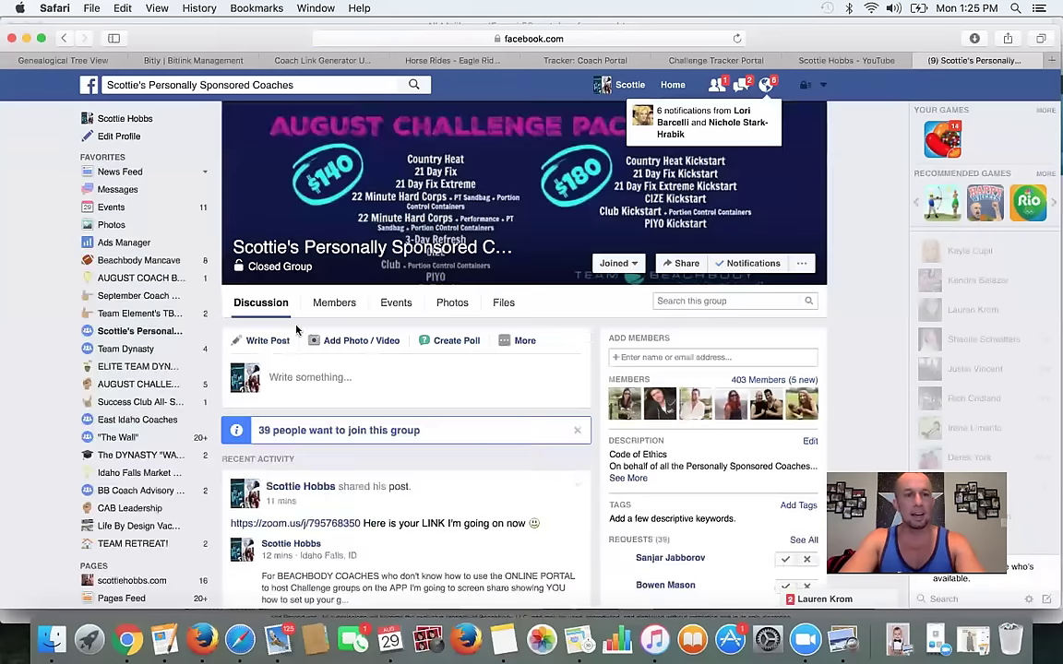
# - Write a group post inviting coaches to the Beachbody Health Bet challenge group, asking them to comment their email
pyautogui.click(316, 376)
pyautogui.write('Hey guys!  I')
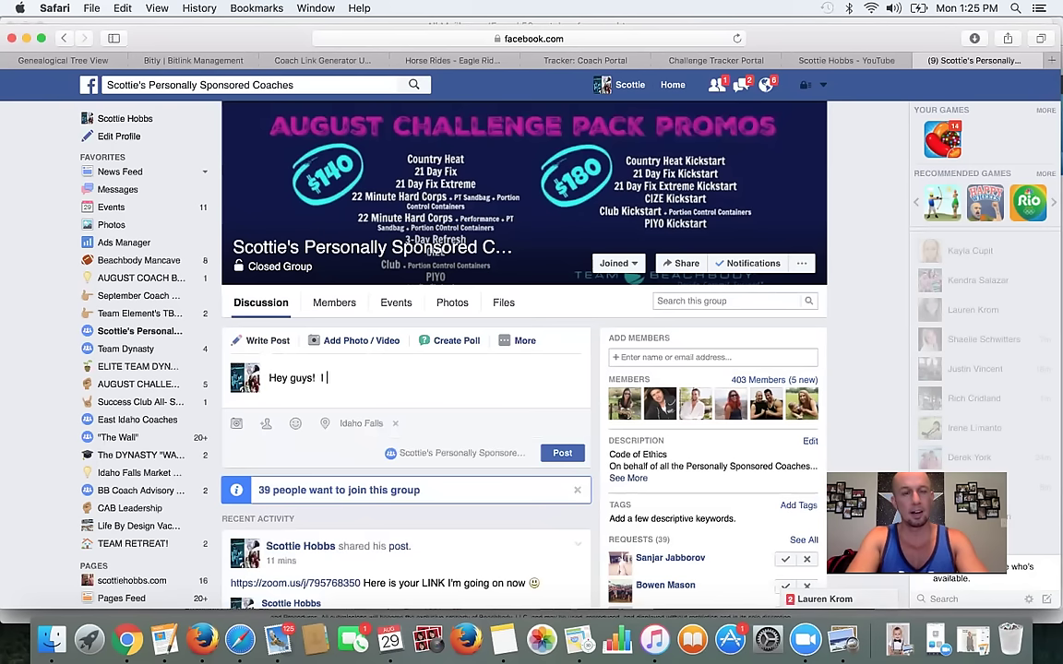
pyautogui.write(' am invit')
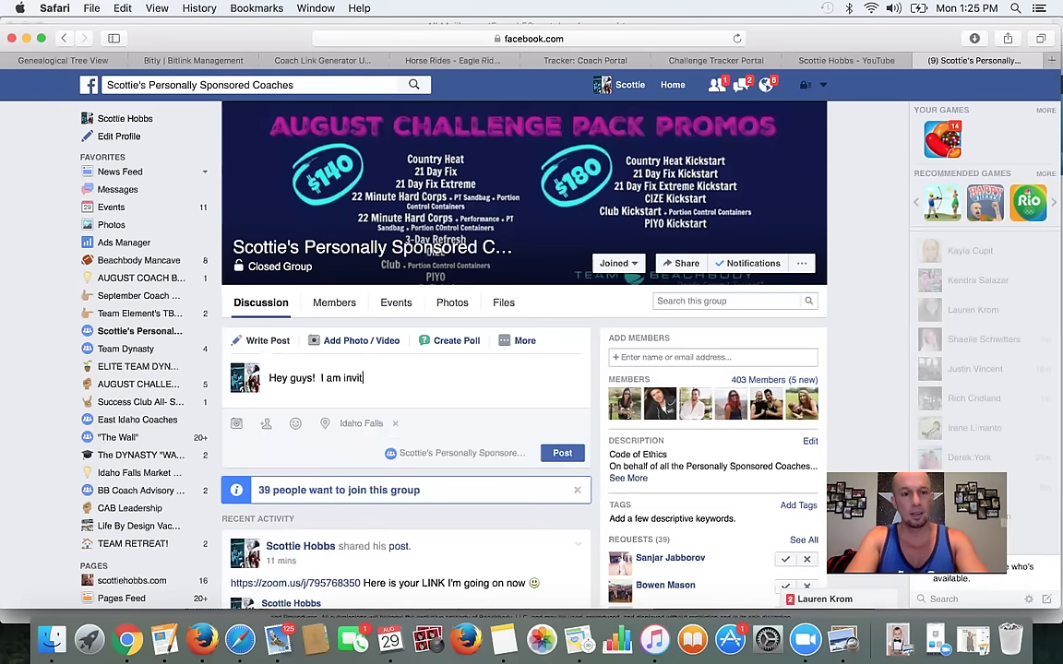
pyautogui.write('ing you r')
pyautogui.press('BackSpace')
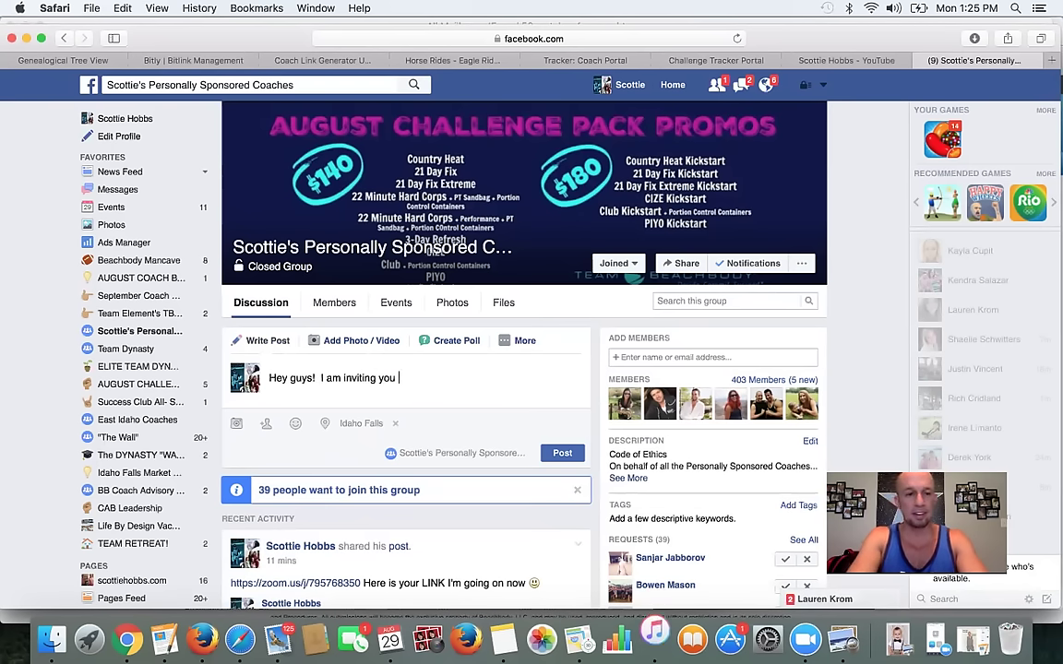
pyautogui.write('t')
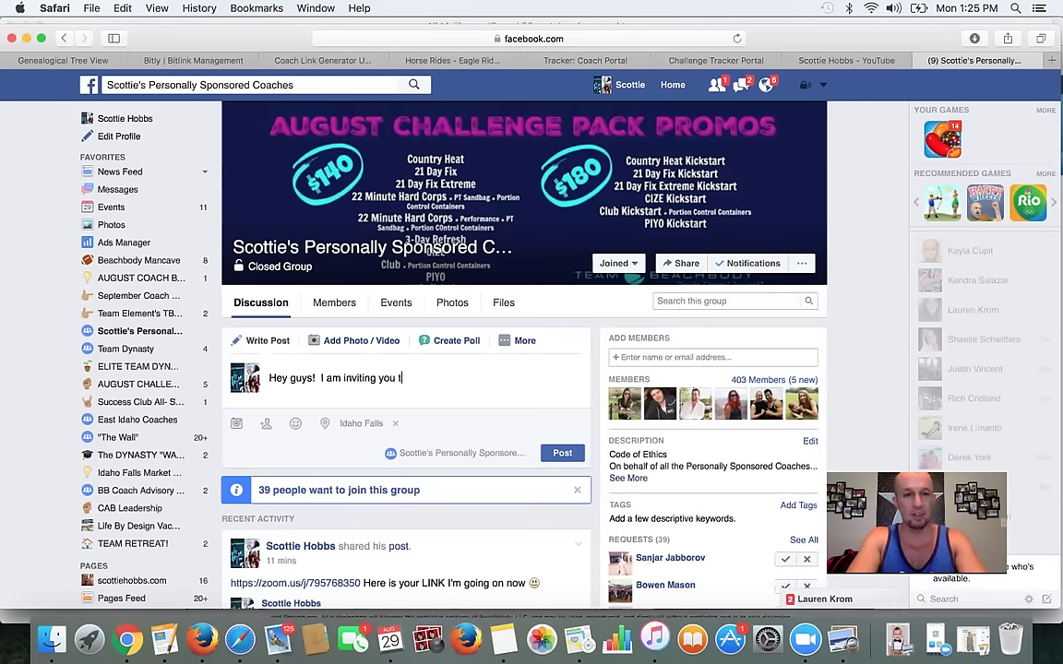
pyautogui.write('o be a part of the ')
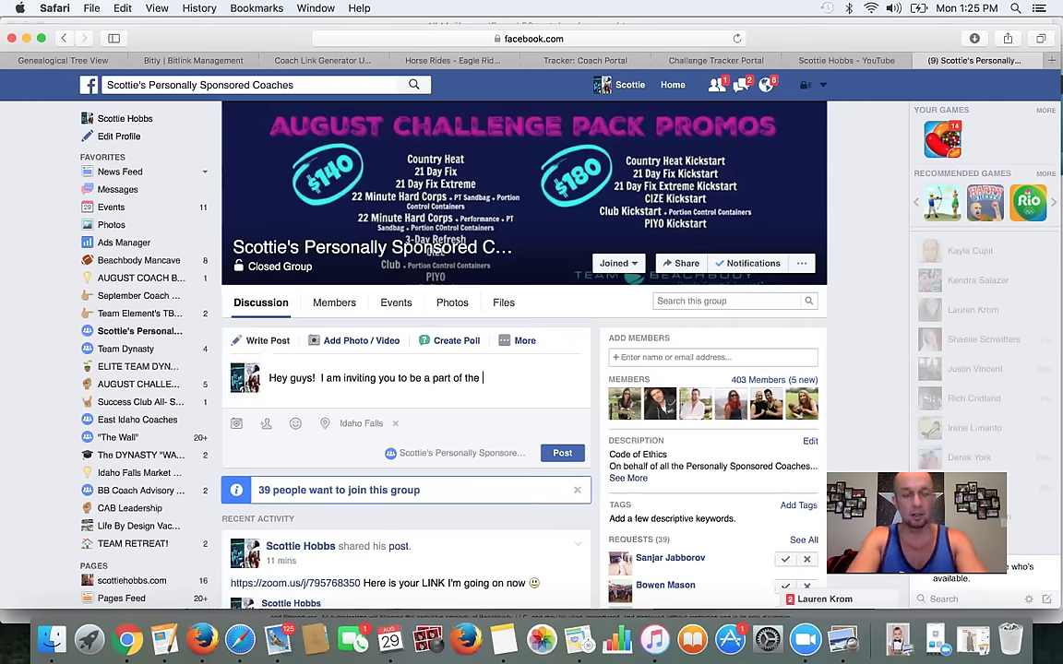
pyautogui.write('Beachbody Heal')
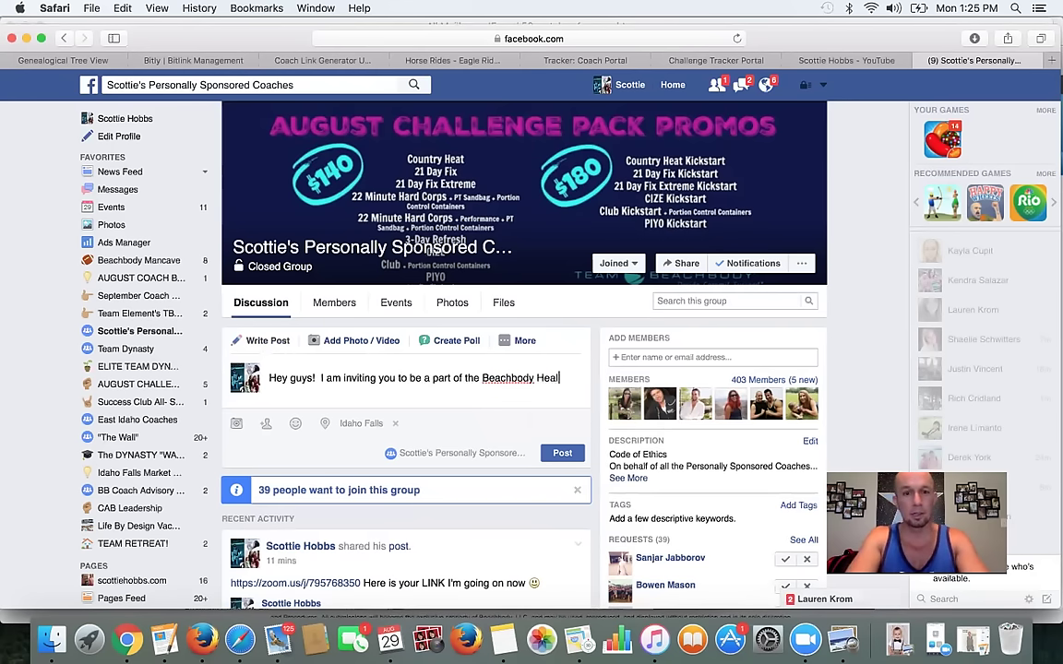
pyautogui.write('th Bet in my ch')
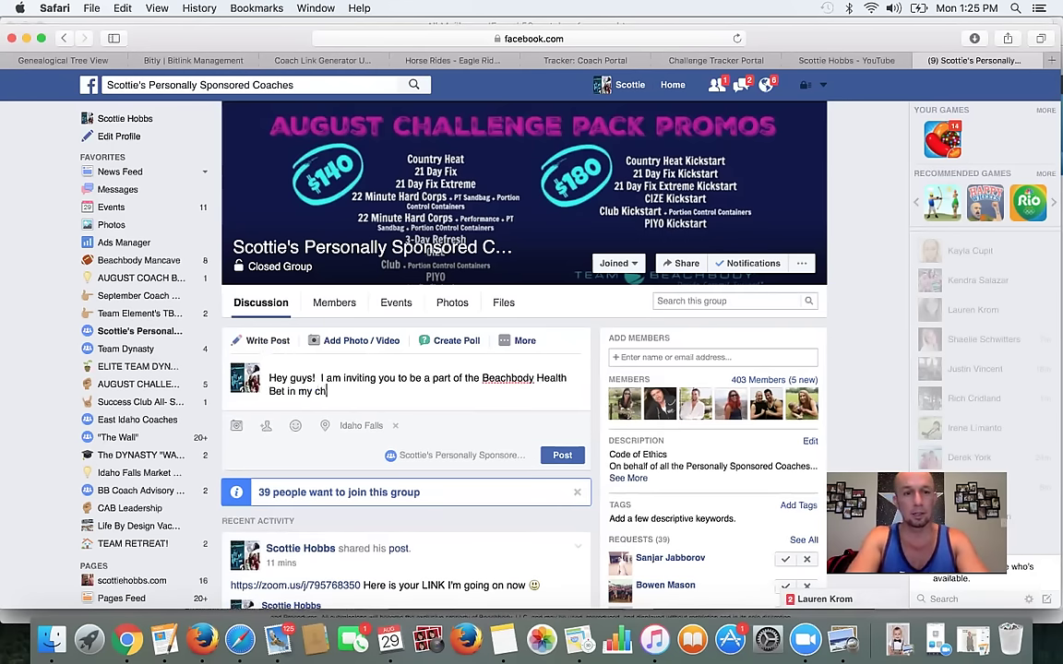
pyautogui.write('allenge group specifically for our')
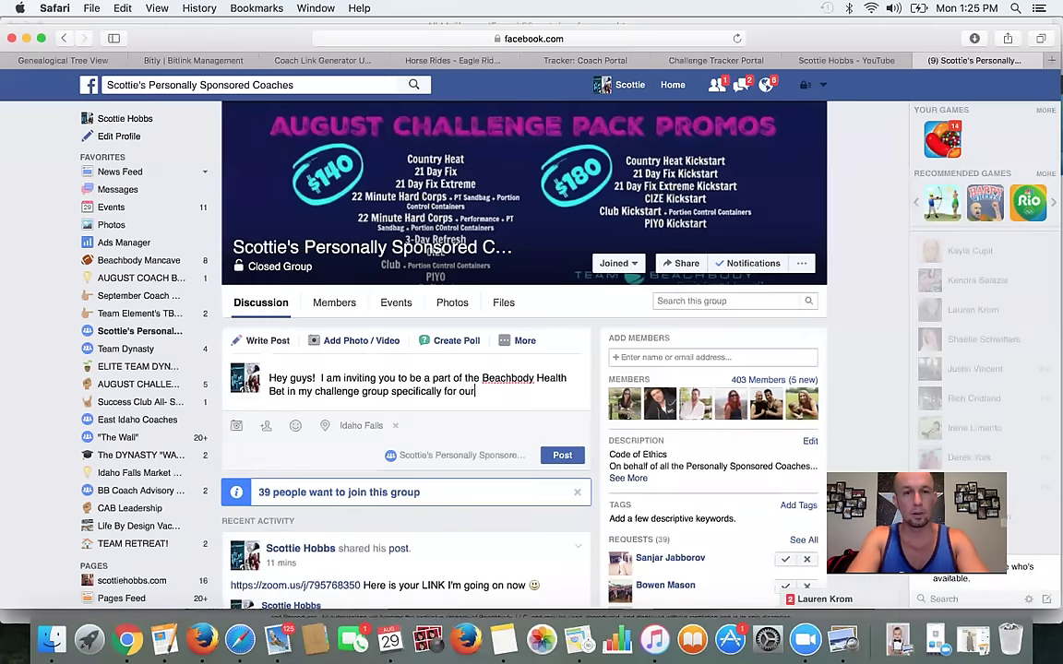
pyautogui.write(' personall')
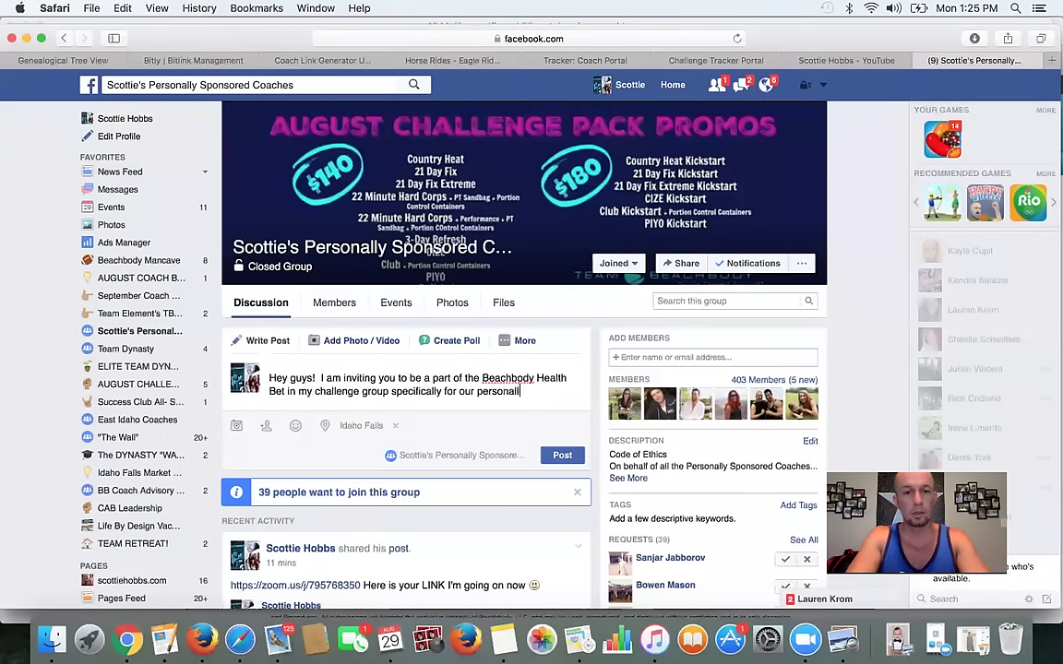
pyautogui.write('y sponosed coache')
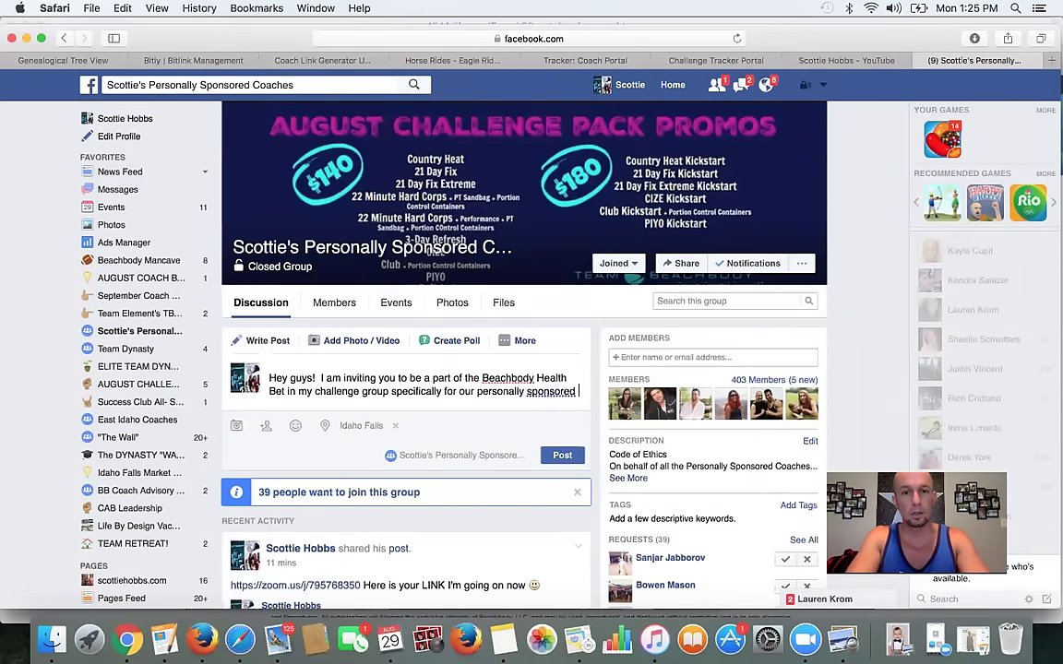
pyautogui.write('s!  IF yo')
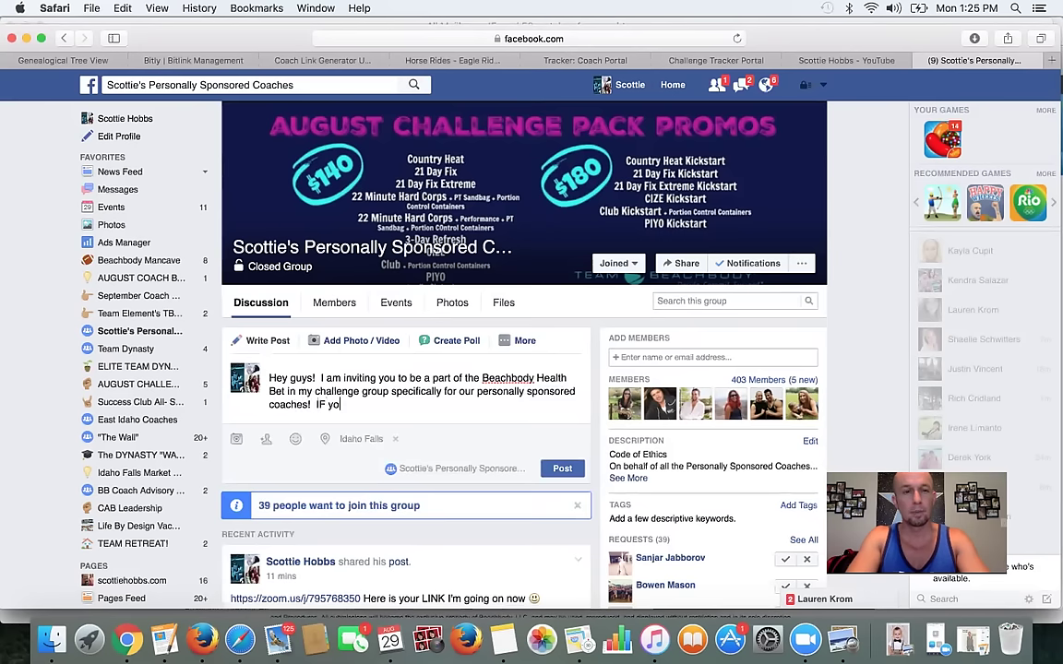
pyautogui.write('u would like to be in ')
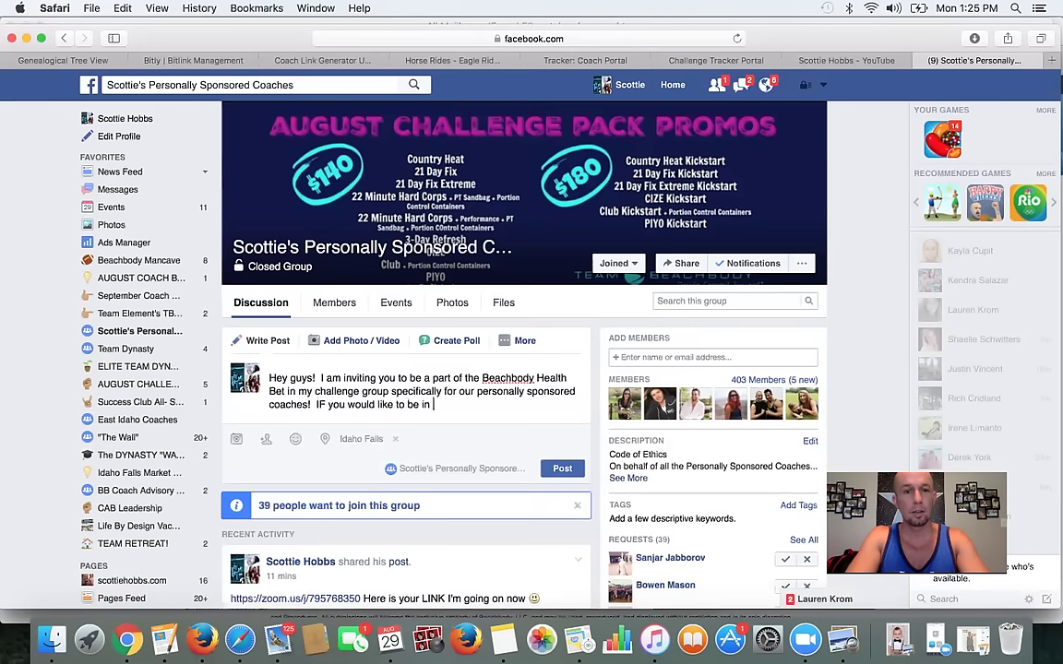
pyautogui.write('this group I a')
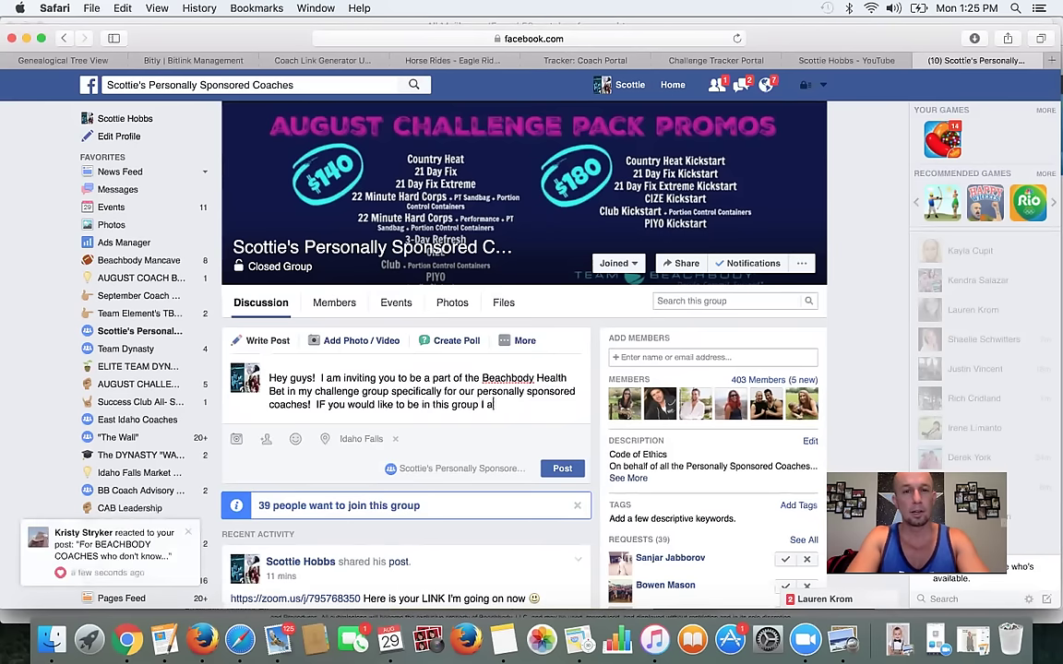
pyautogui.write('m ipening it up RIGHT now')
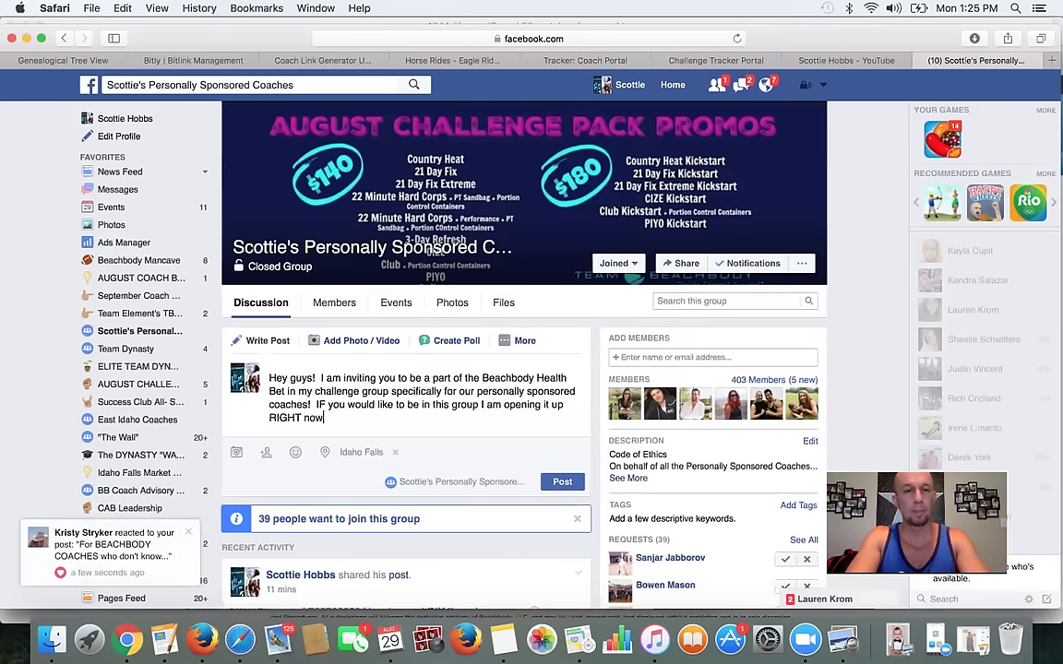
pyautogui.press('Return')
pyautogui.press('Return')
pyautogui.write('Commebt below with your ')
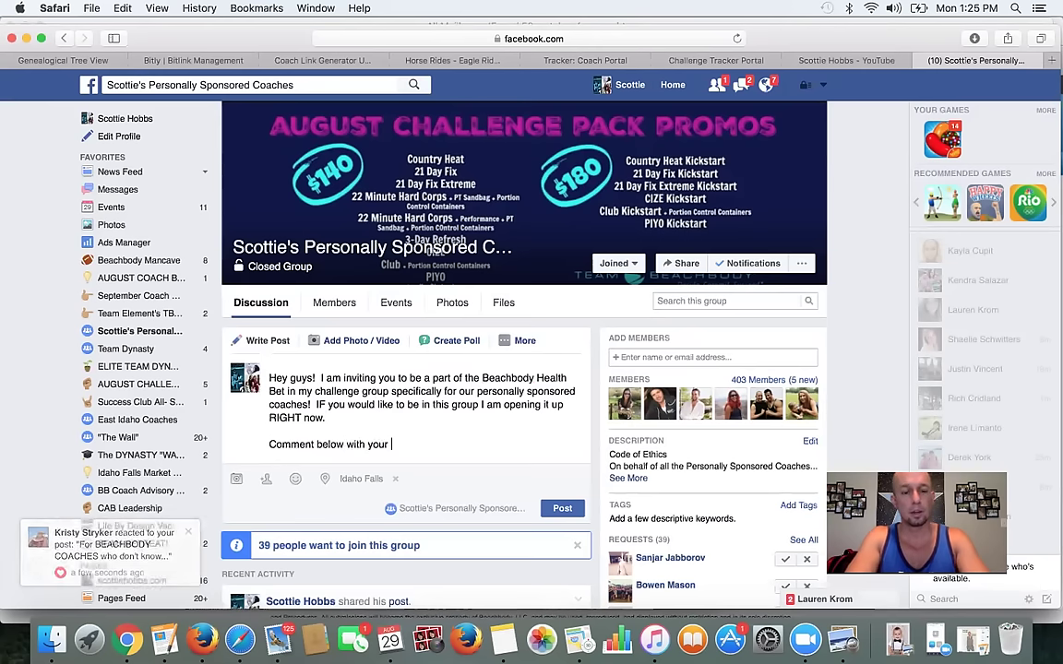
pyautogui.write('Name and you')
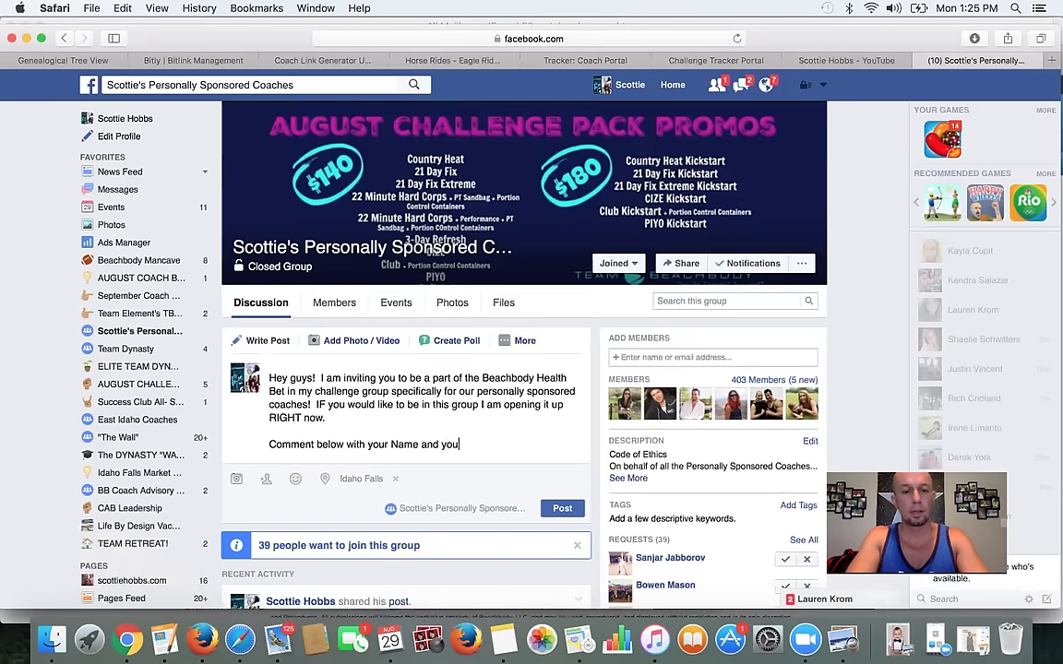
pyautogui.press('BackSpace')
pyautogui.press('BackSpace')
pyautogui.press('BackSpace')
pyautogui.press('BackSpace')
pyautogui.press('BackSpace')
pyautogui.press('BackSpace')
pyautogui.press('BackSpace')
pyautogui.write('email address so I can send yo')
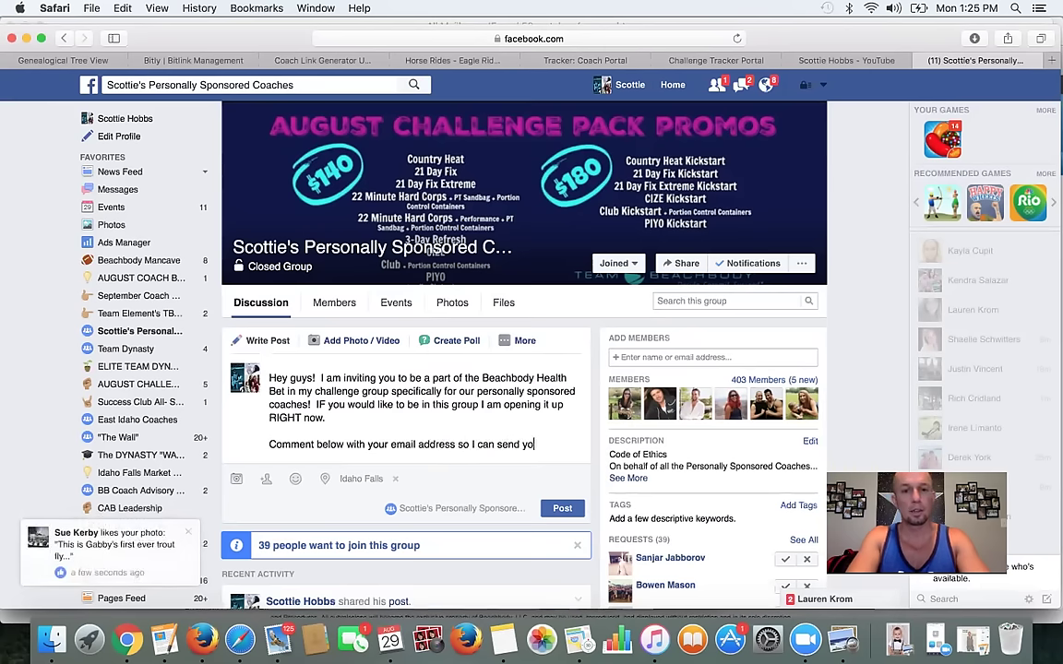
pyautogui.write('u an invite.')
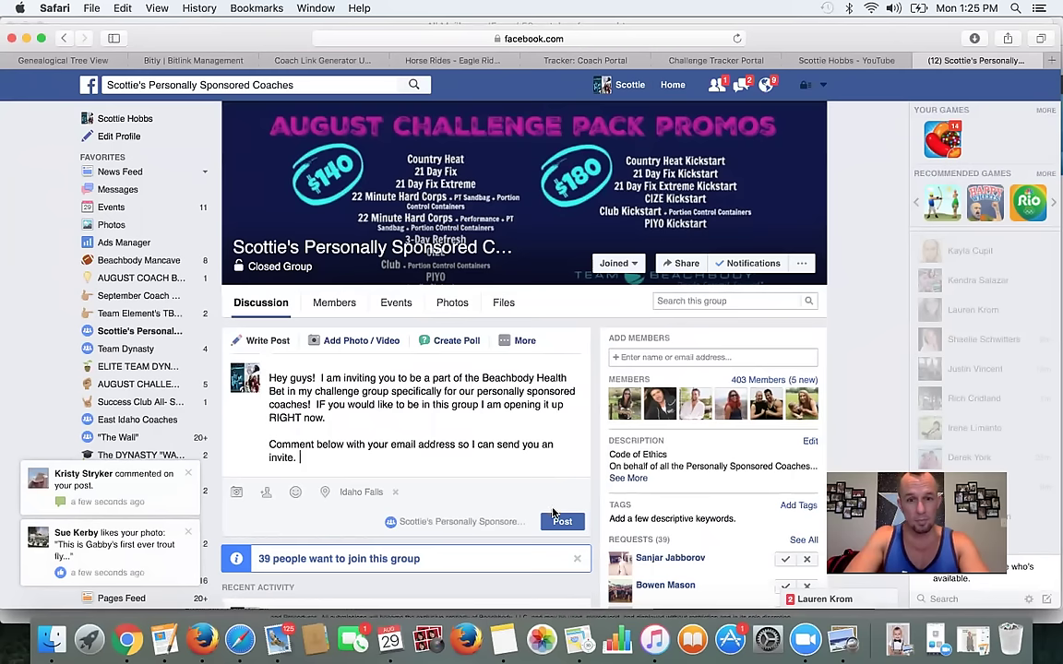
# - Publish the invitation post and pin it to the top of the group
pyautogui.click(557, 519)
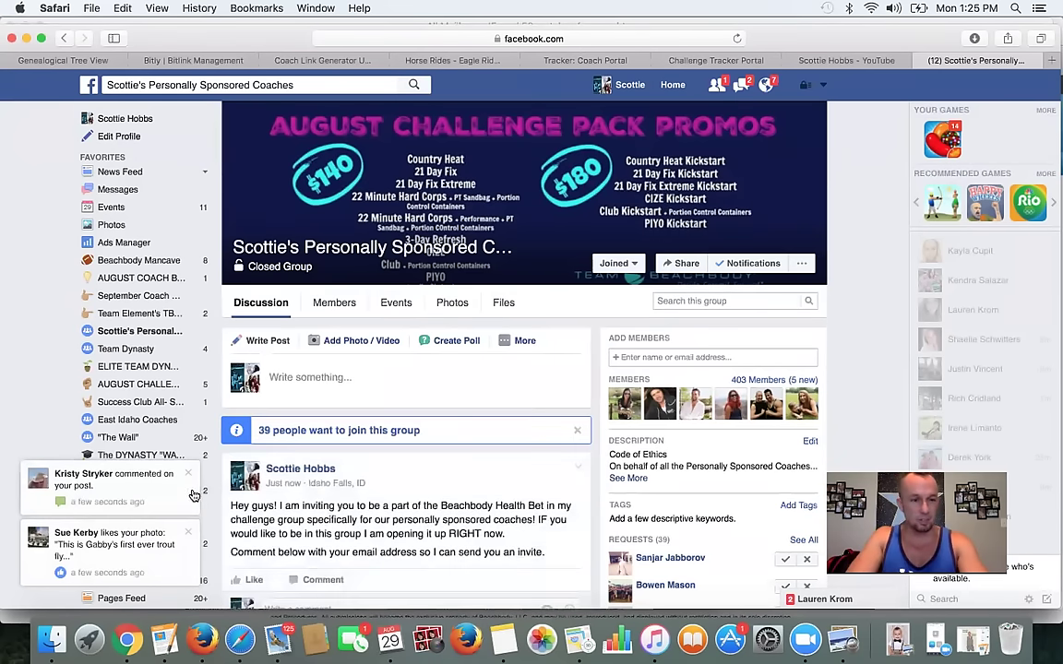
pyautogui.click(190, 530)
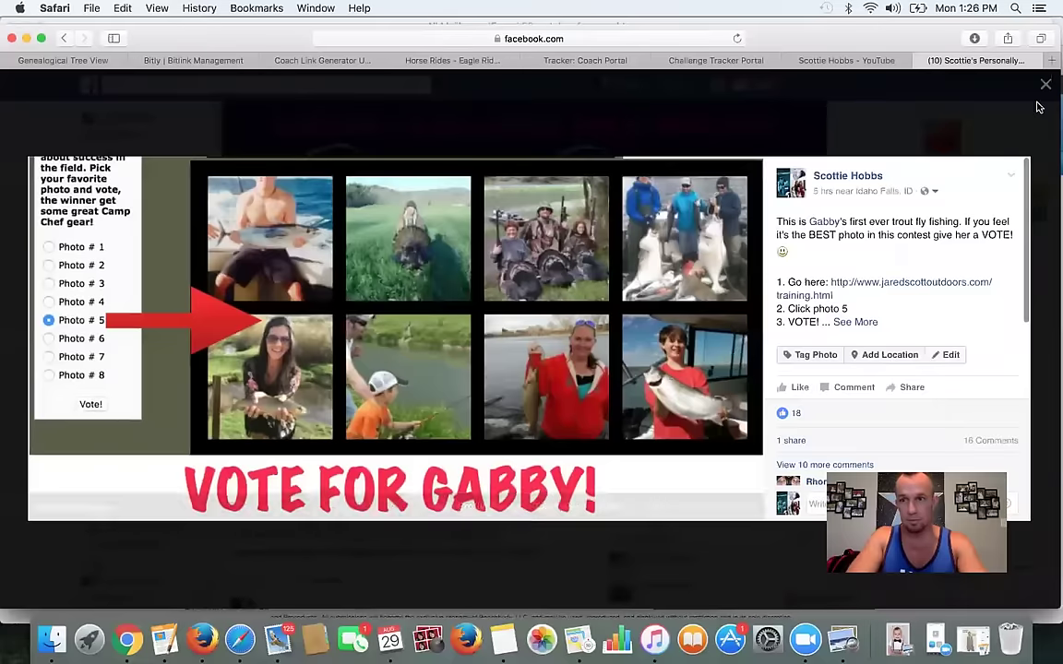
pyautogui.click(1045, 85)
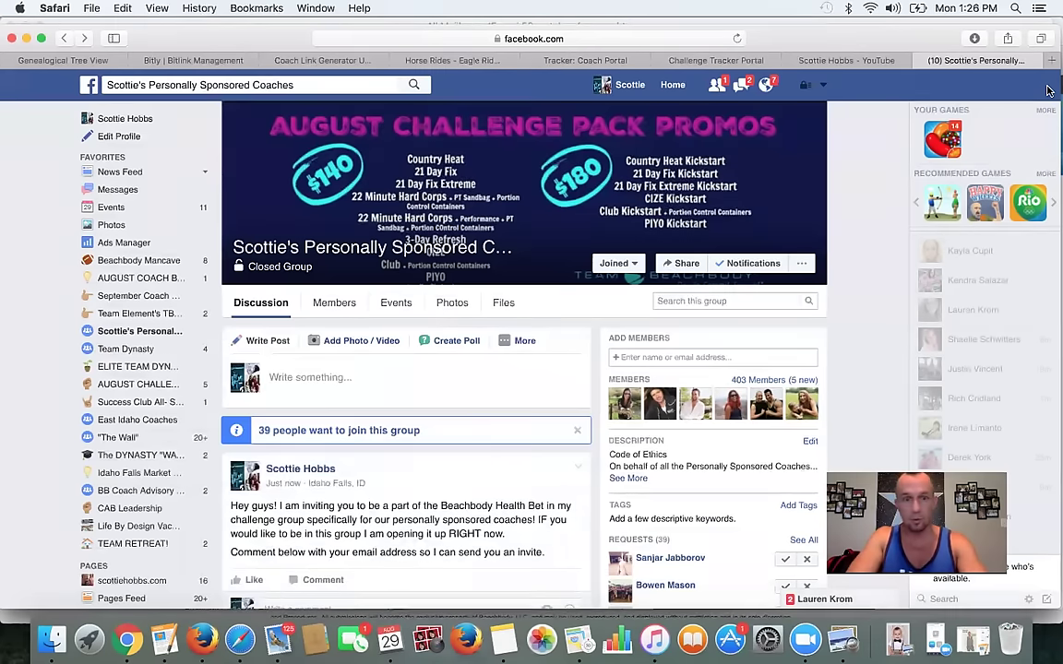
pyautogui.click(578, 469)
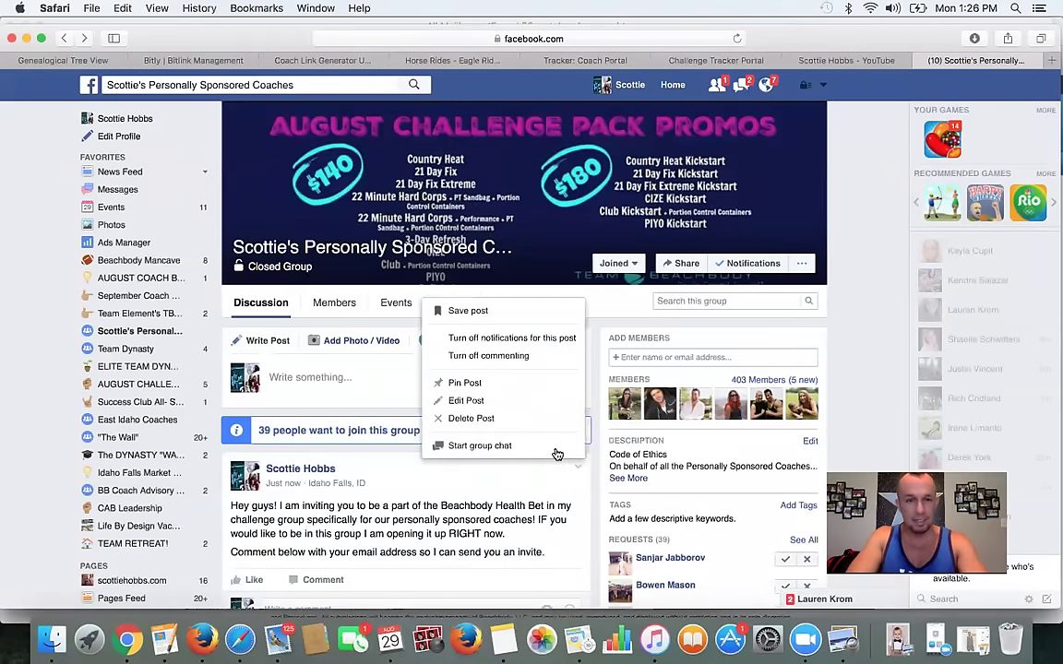
pyautogui.click(478, 382)
pyautogui.scroll(-5, 484, 393)
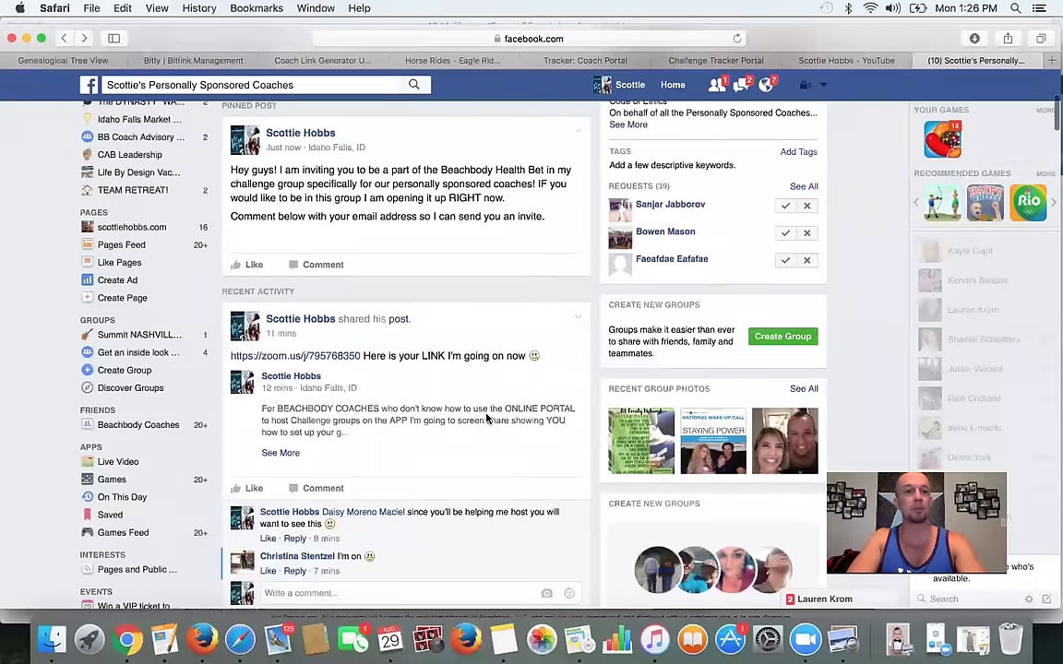
pyautogui.scroll(3, 434, 293)
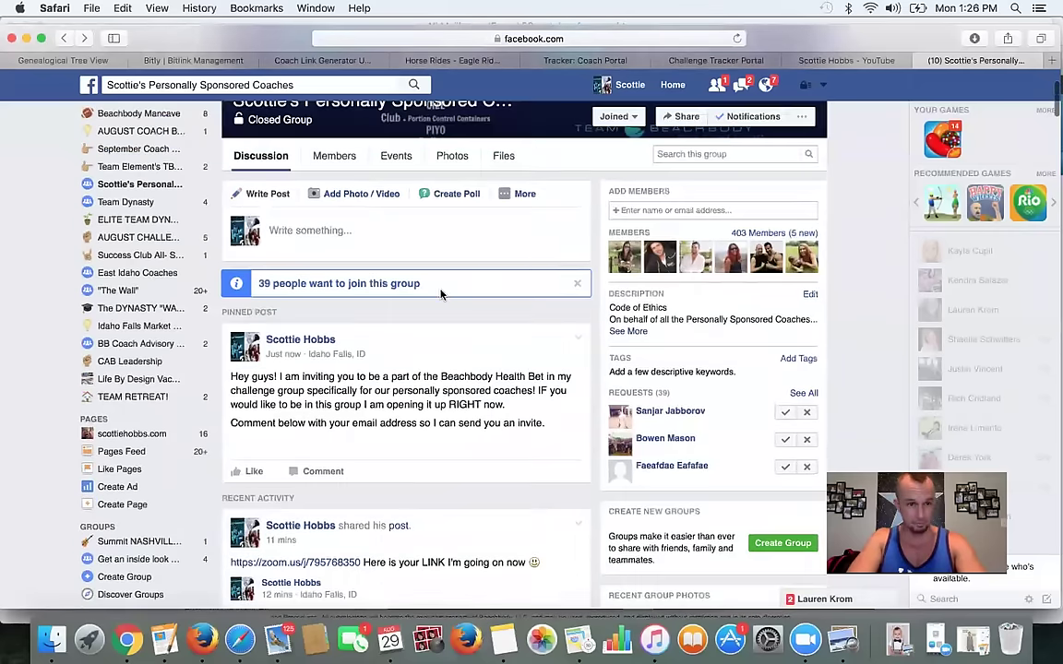
pyautogui.scroll(2, 443, 294)
pyautogui.scroll(-3, 451, 296)
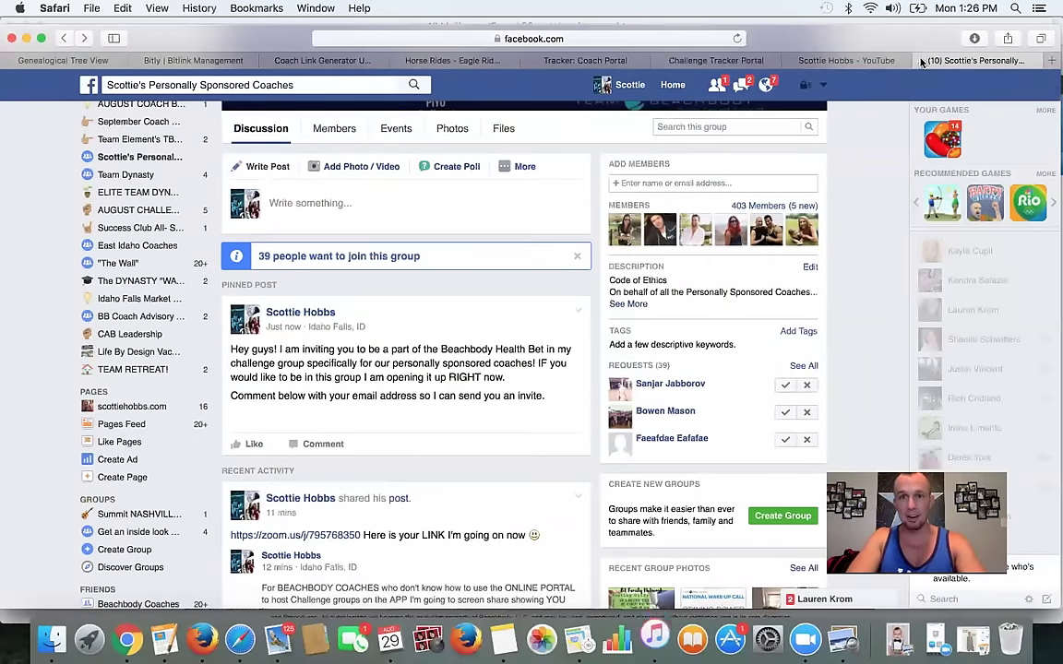
pyautogui.press('super+w')
# - Add the first participant's full name and e-mail address to the invite list
pyautogui.click(837, 64)
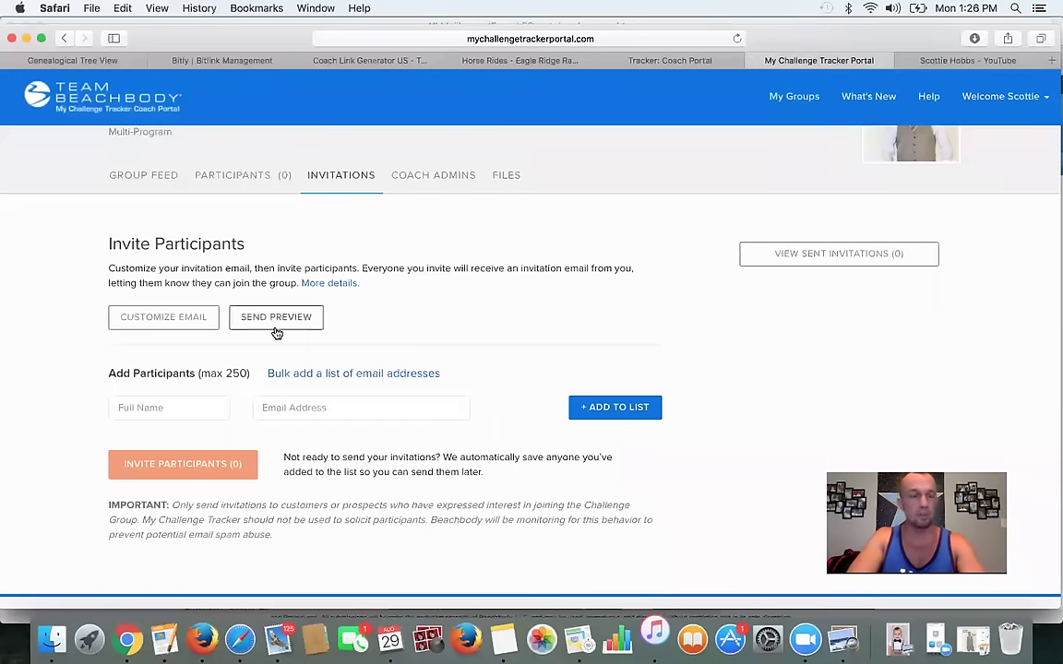
pyautogui.click(188, 407)
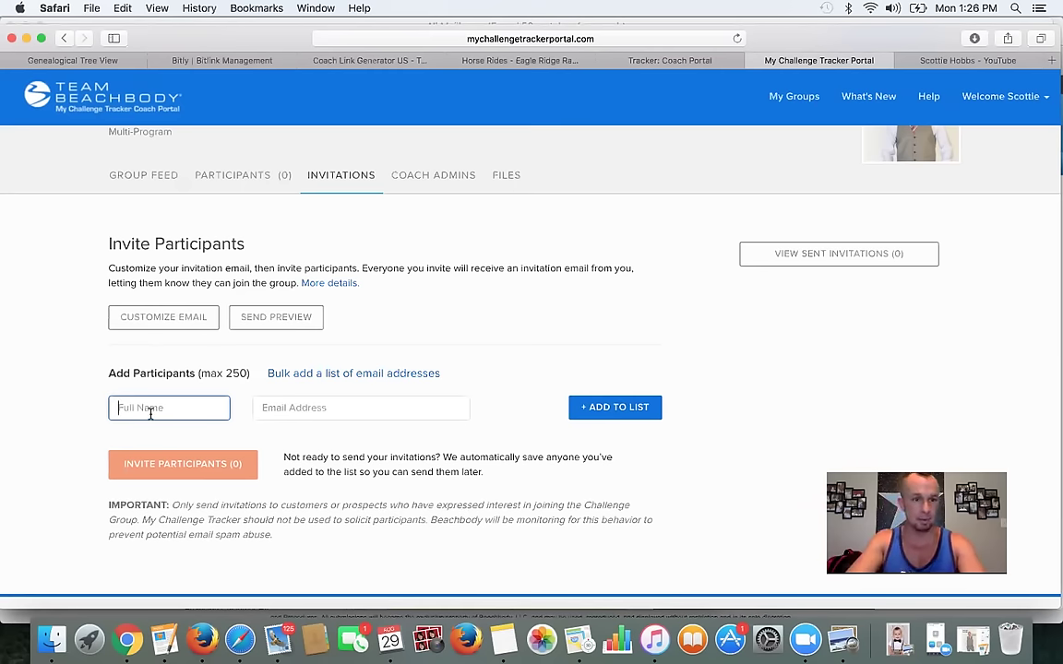
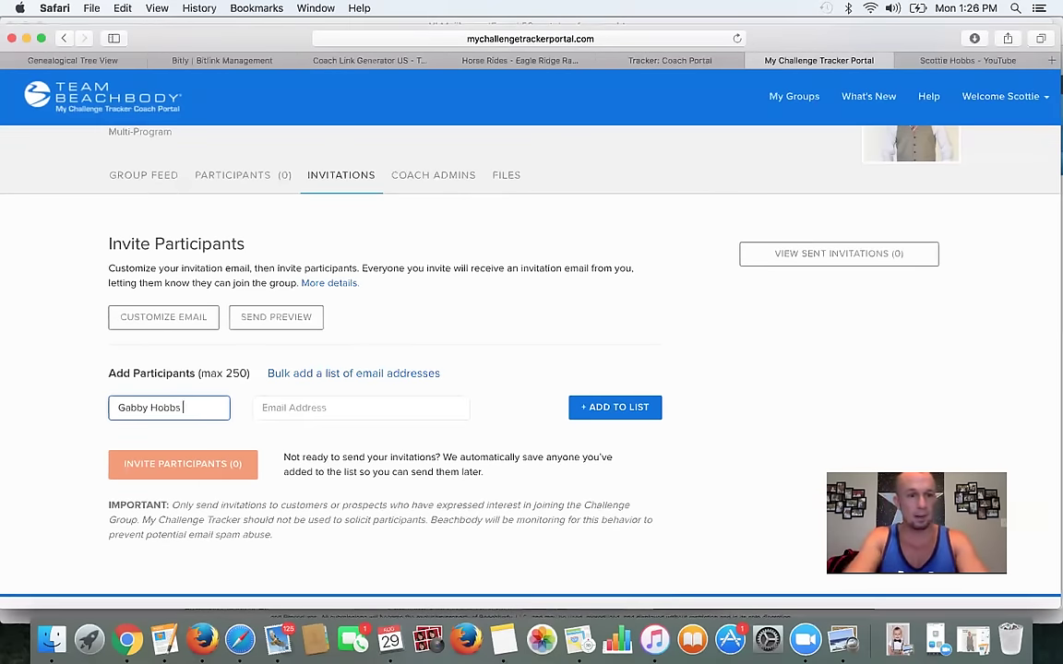
pyautogui.click(266, 402)
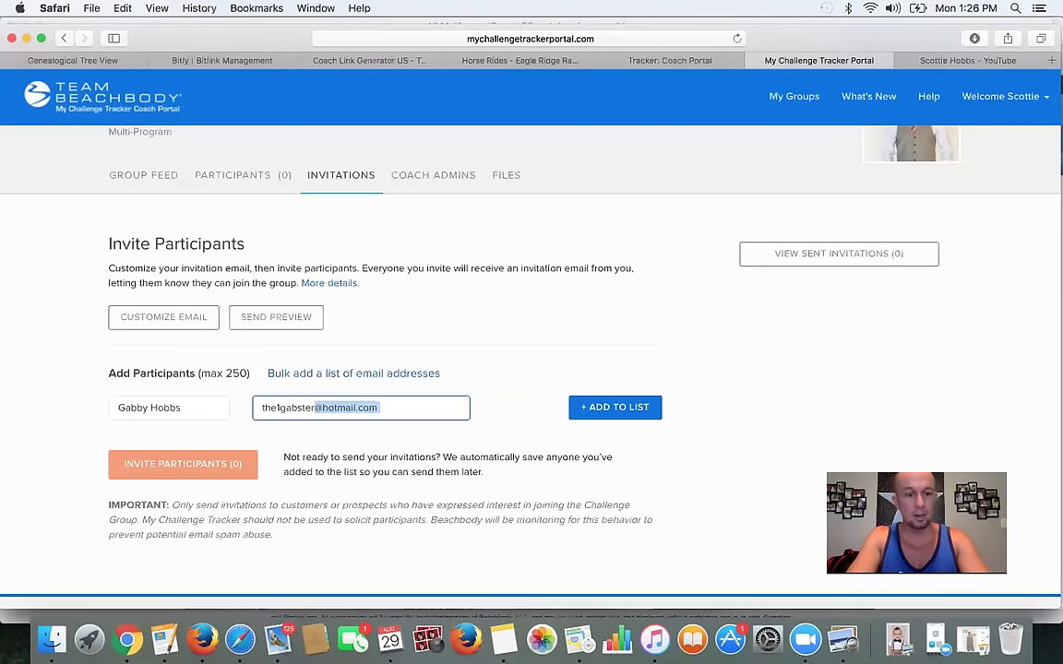
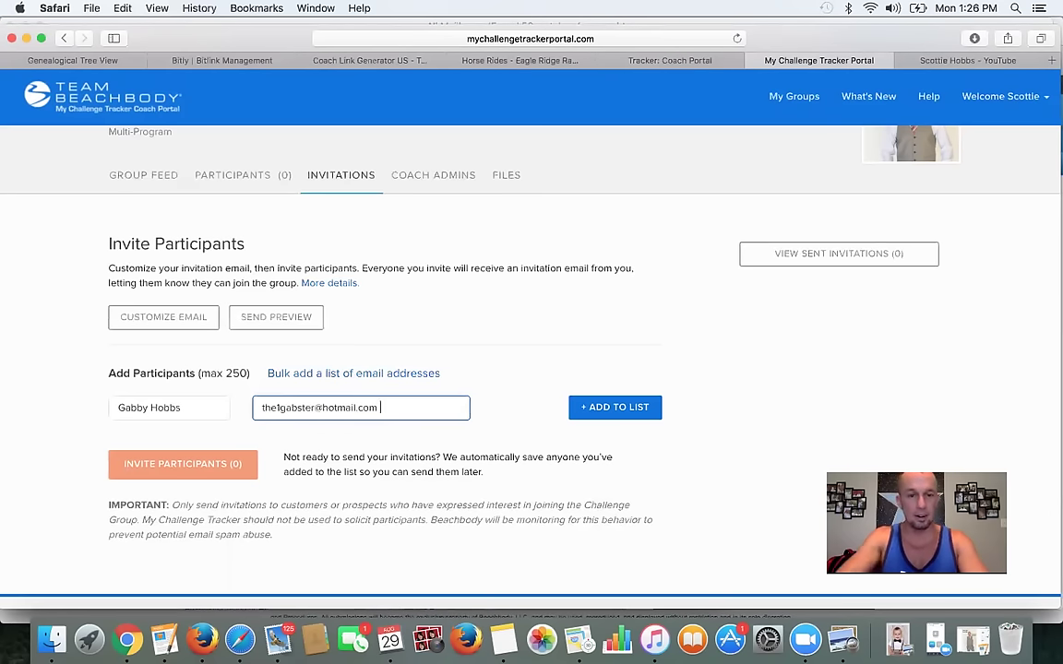
pyautogui.click(605, 407)
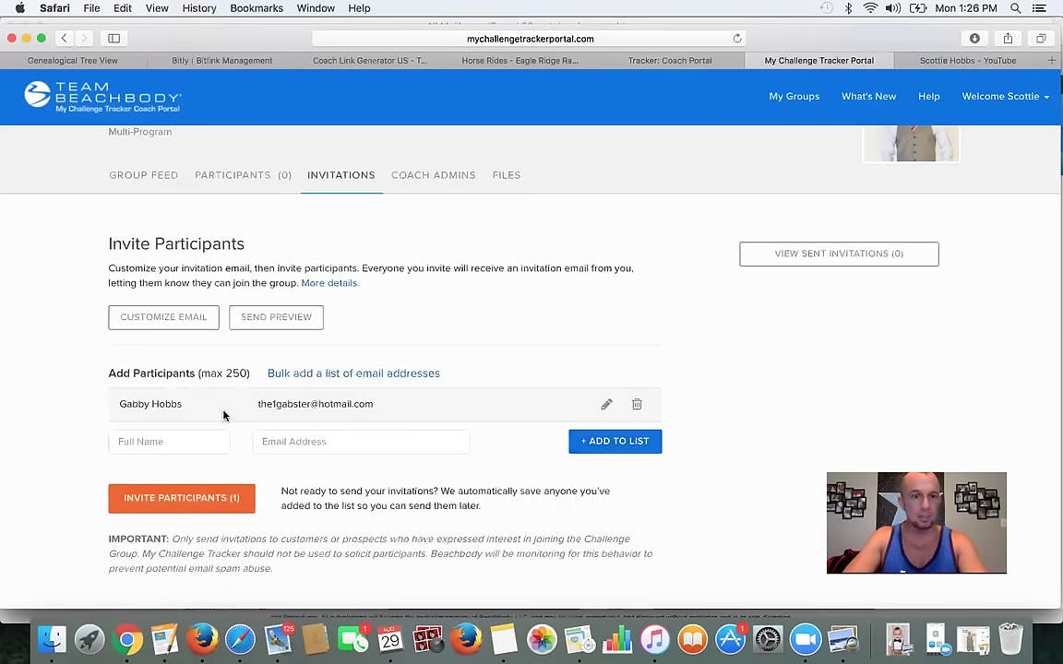
# - Enter the second participant's full name in the next invite row
pyautogui.click(171, 446)
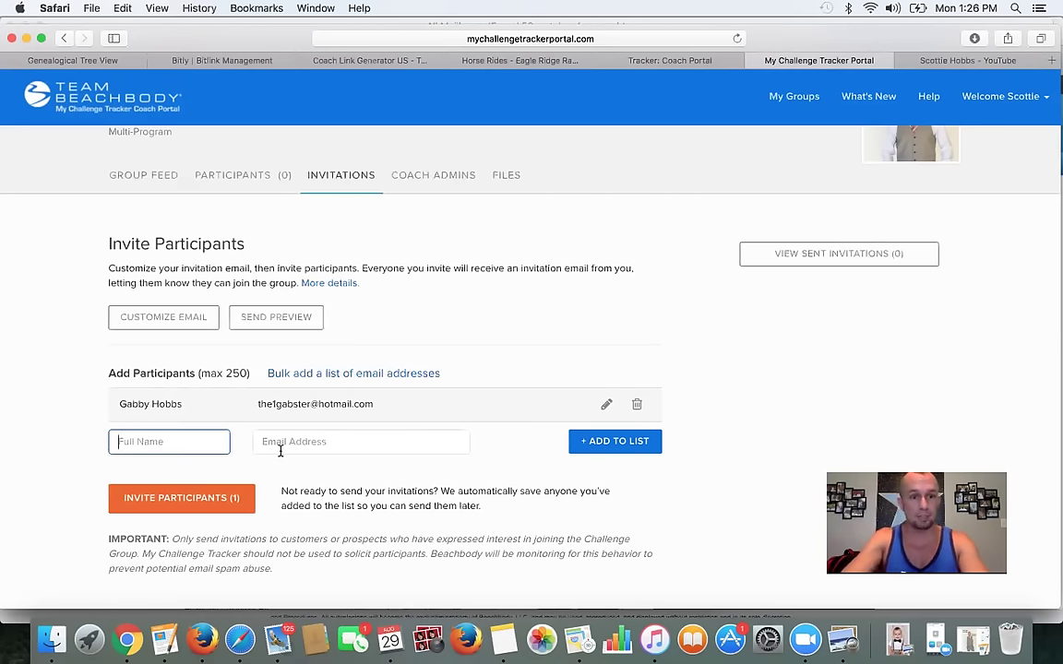
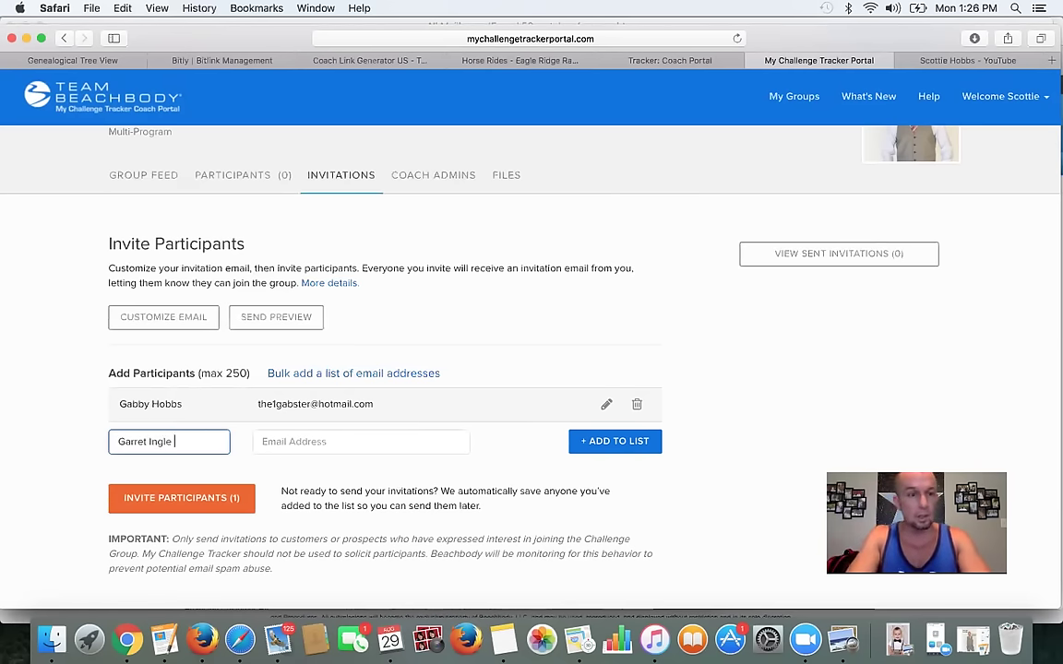
pyautogui.press('Tab')
pyautogui.click(98, 61)
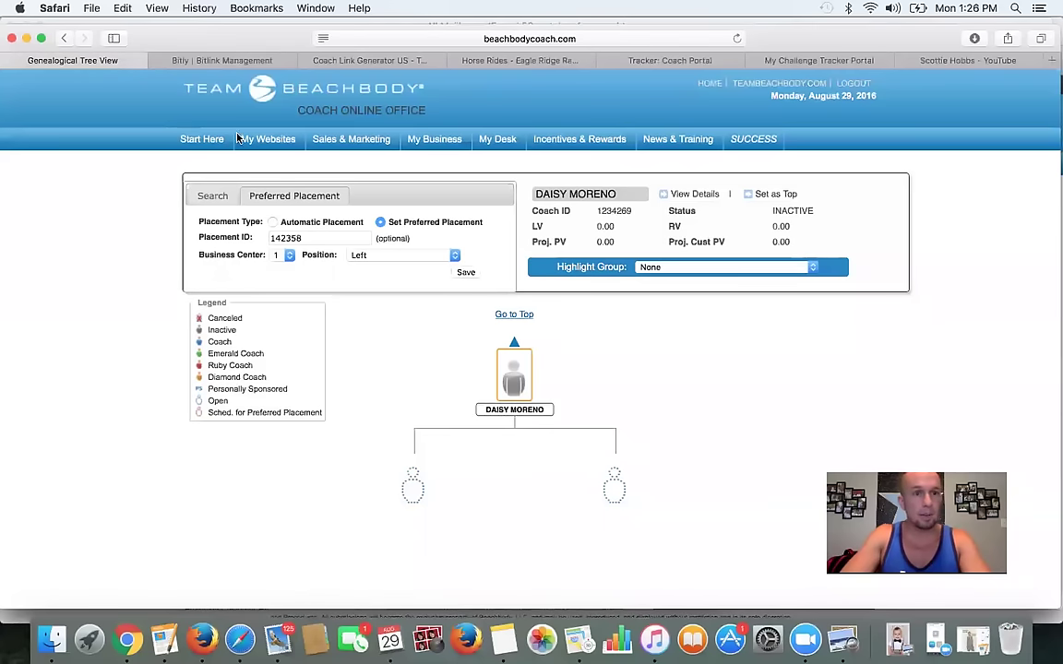
# - Dismiss the session-expired notice and reopen the downline's Graphical Genealogy tree in Coach Online Office
pyautogui.click(221, 195)
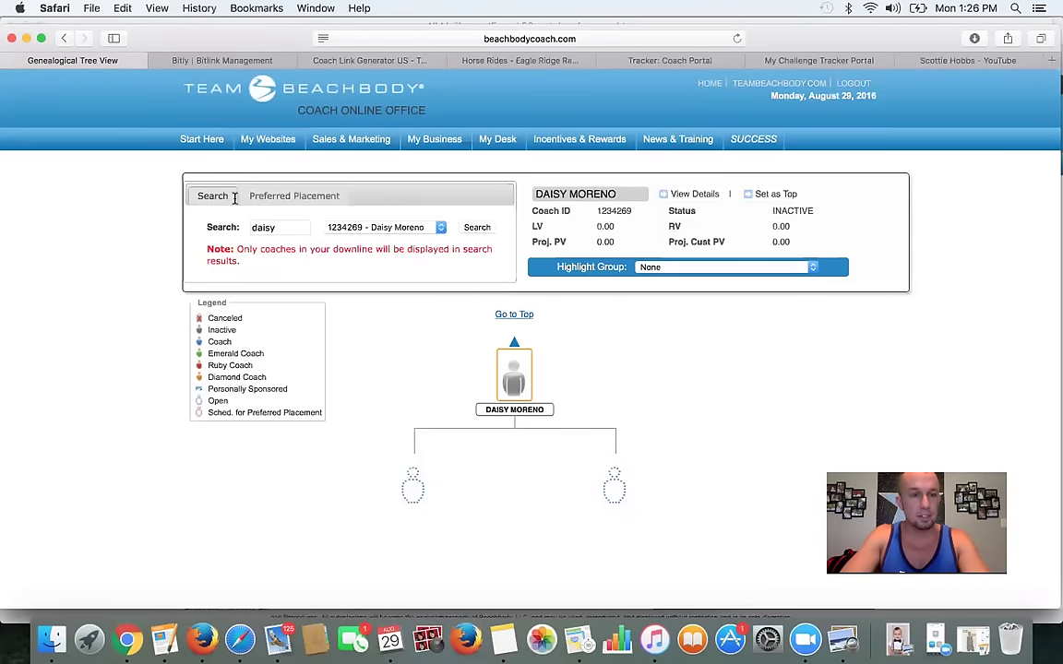
pyautogui.doubleClick(288, 223)
pyautogui.write('gar')
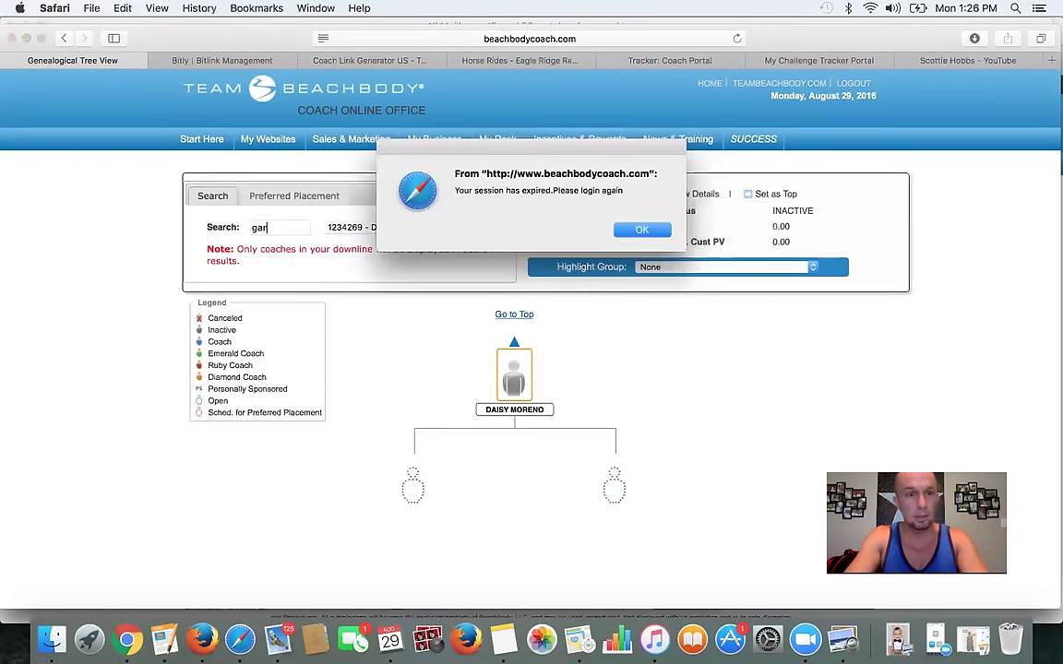
pyautogui.click(640, 230)
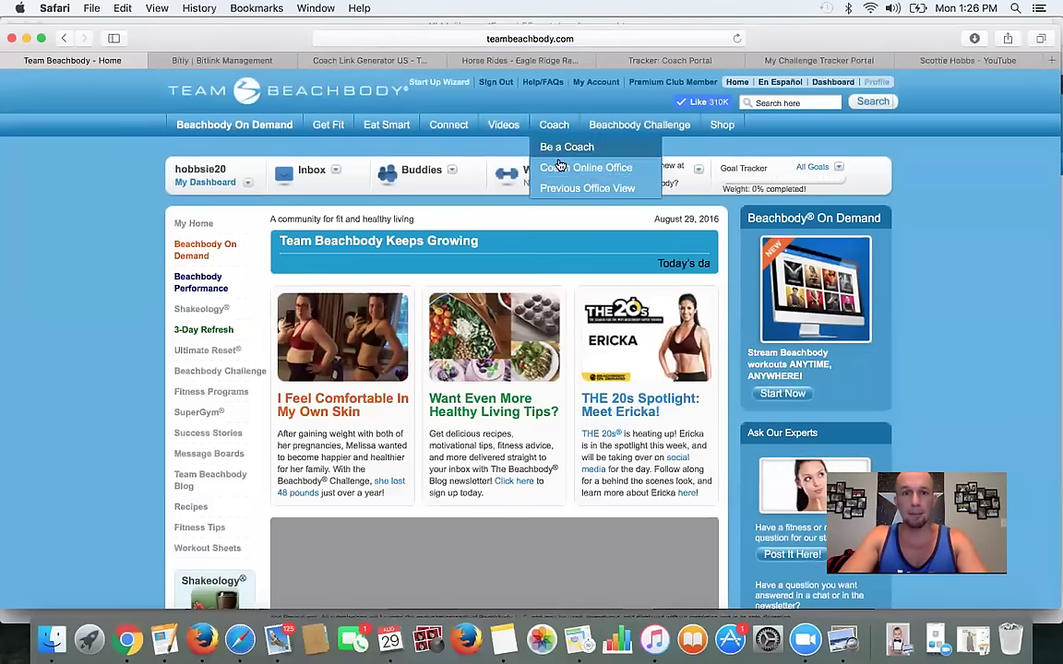
pyautogui.click(559, 167)
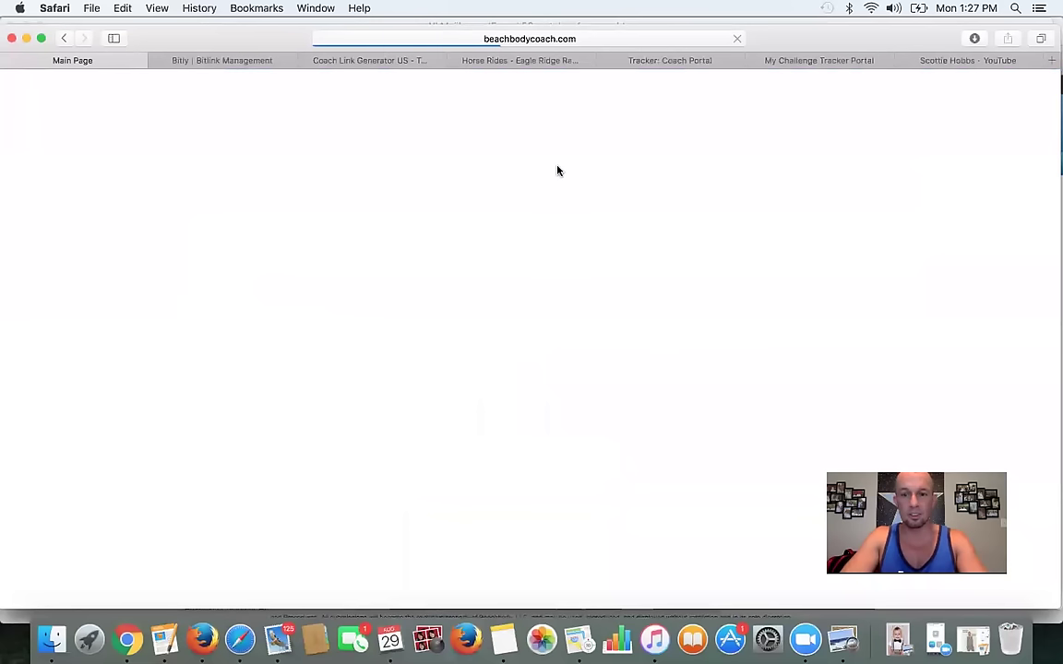
pyautogui.moveTo(434, 139)
pyautogui.moveTo(435, 192)
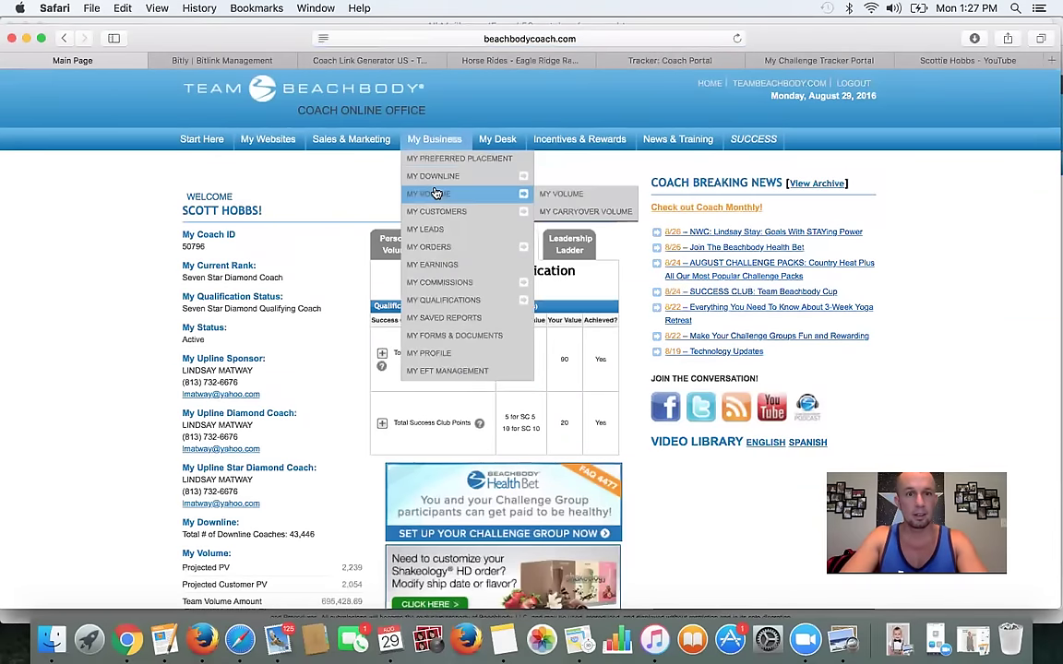
pyautogui.click(567, 178)
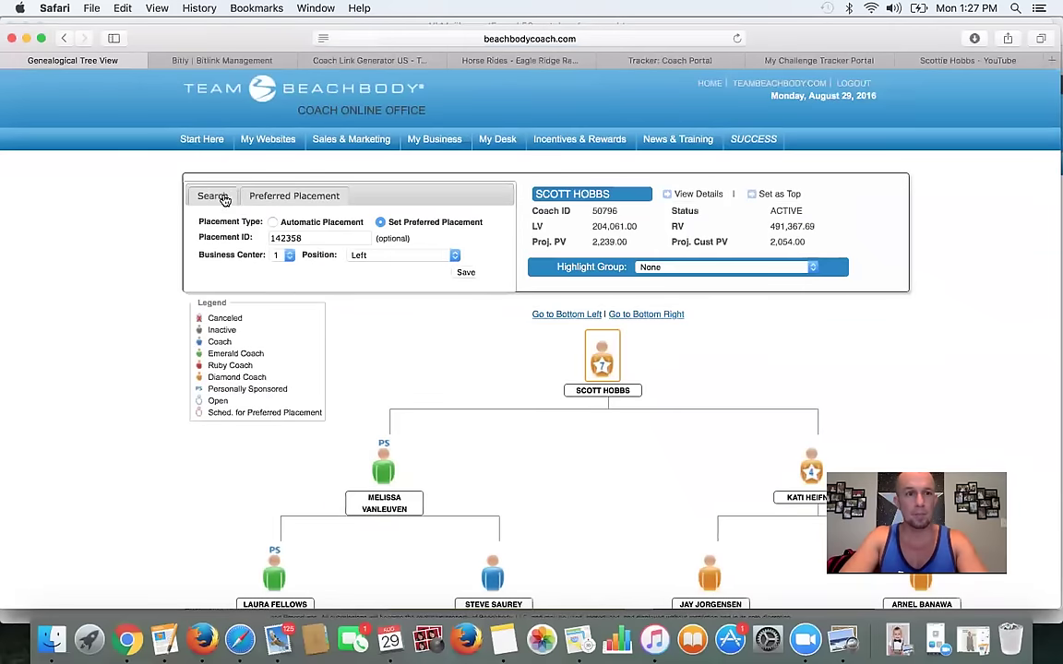
# - Search the genealogy for the second invitee's surname and copy their e-mail from the coach details
pyautogui.click(223, 199)
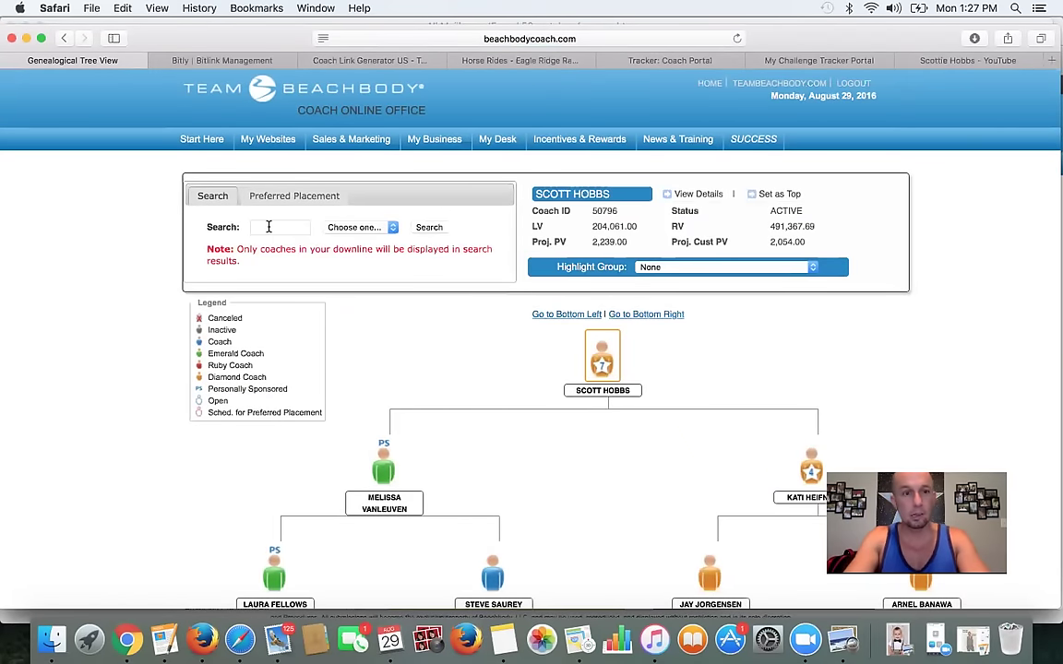
pyautogui.click(268, 227)
pyautogui.write('ingle')
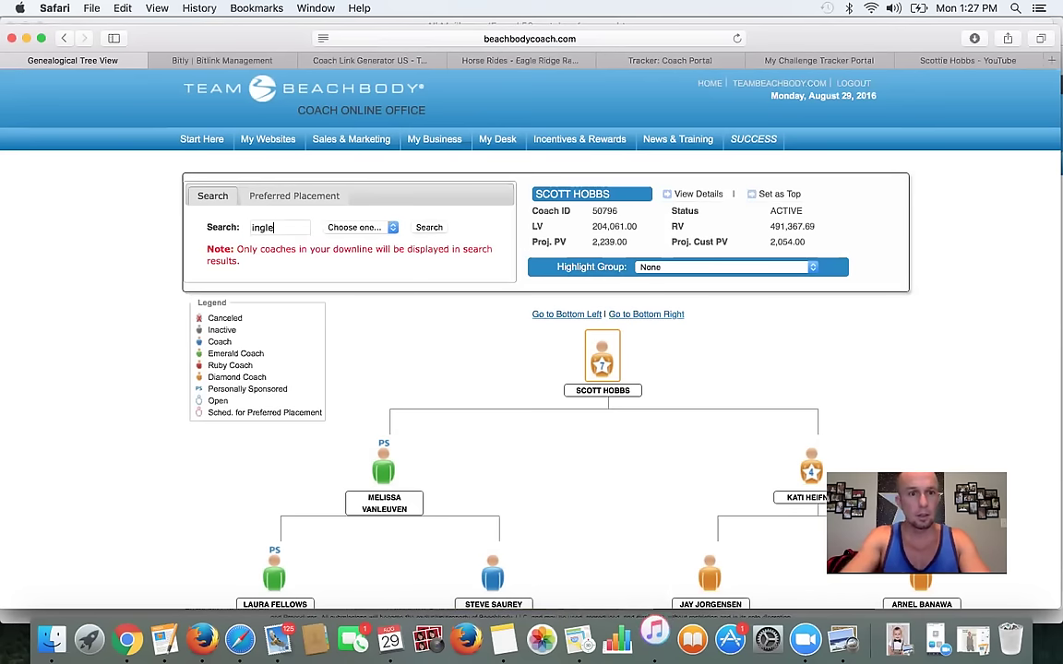
pyautogui.click(387, 227)
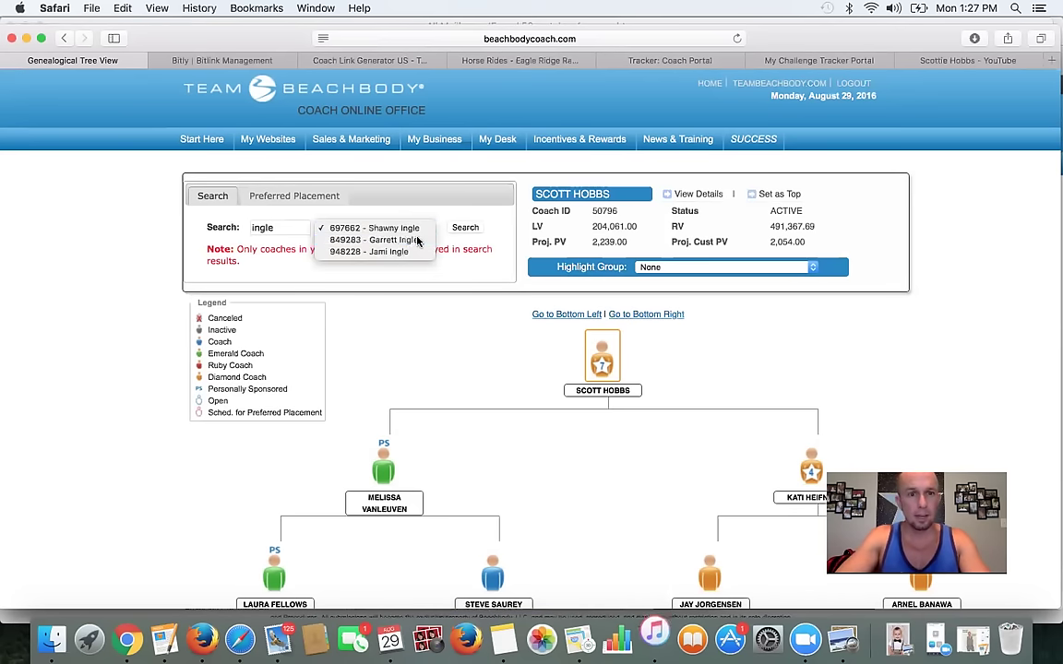
pyautogui.click(417, 240)
pyautogui.click(465, 228)
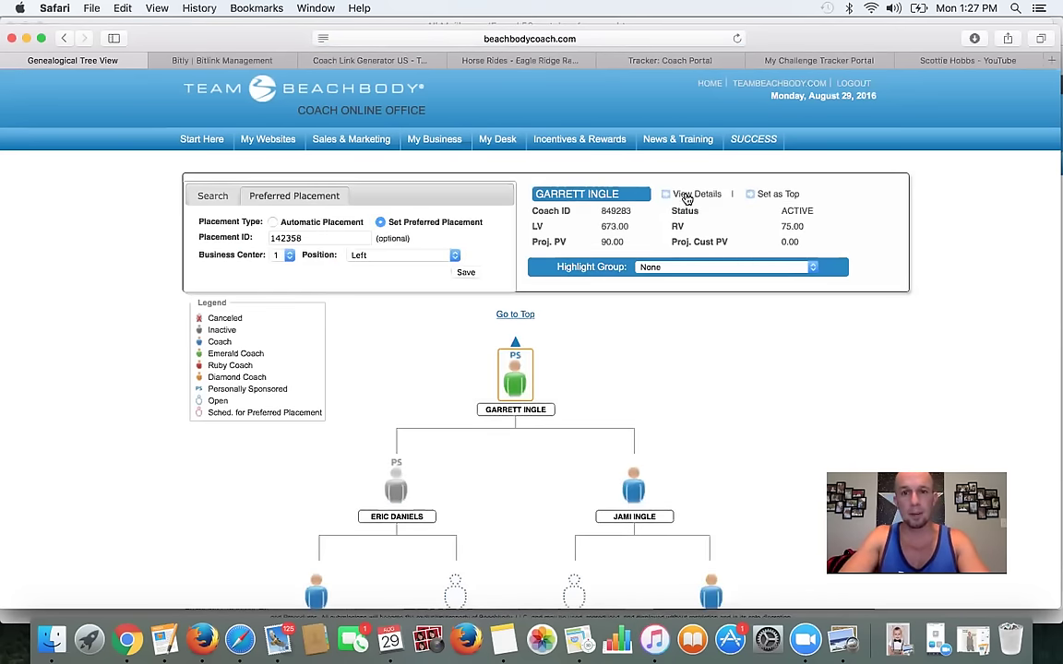
pyautogui.click(687, 194)
pyautogui.moveTo(402, 211); pyautogui.dragTo(325, 214)
pyautogui.press('super+c')
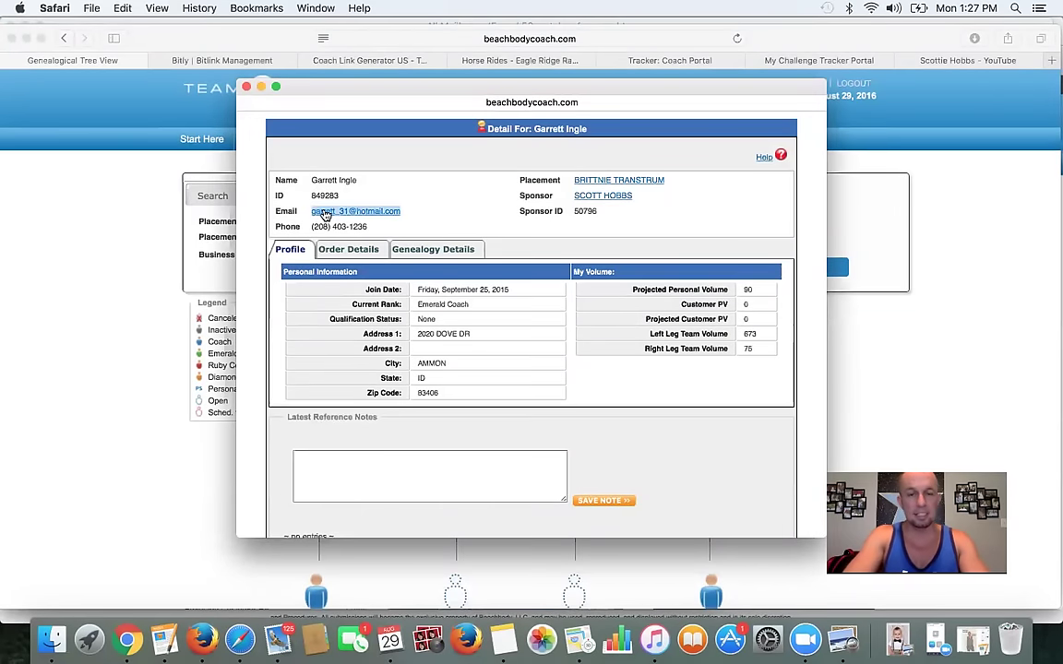
pyautogui.click(245, 86)
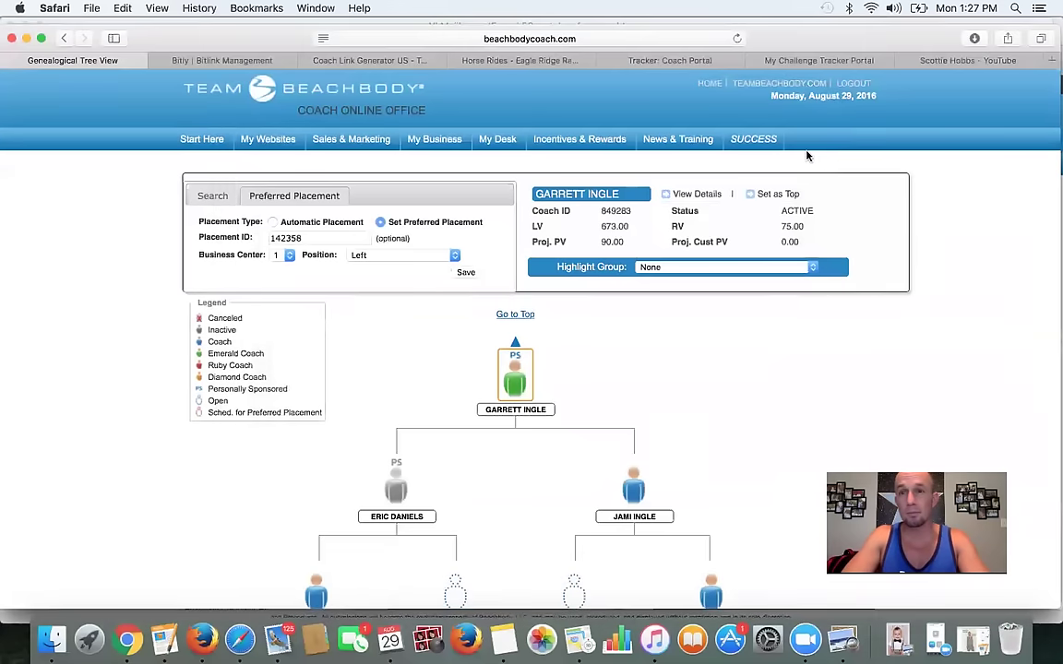
pyautogui.click(671, 60)
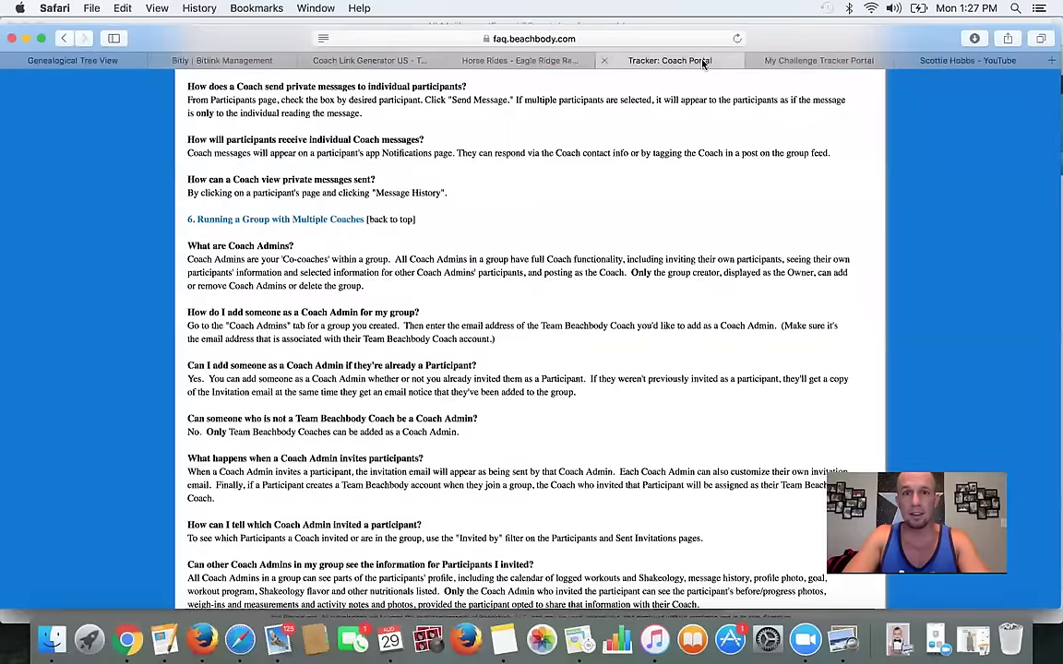
# - Correct the second invitee's name, paste their copied e-mail, and add them to the invite list
pyautogui.click(784, 60)
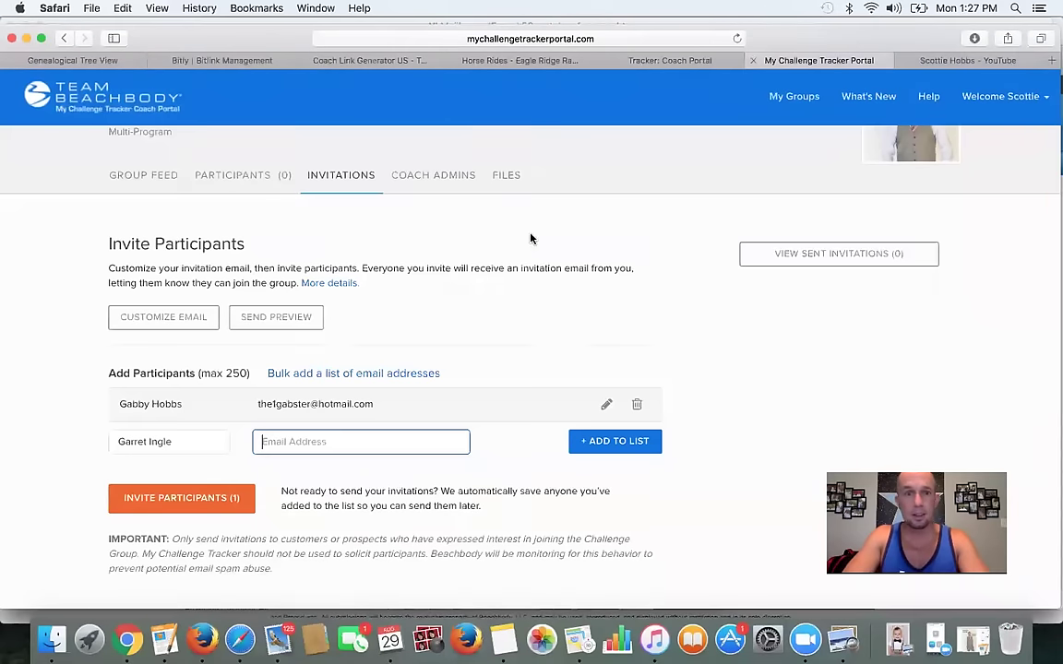
pyautogui.click(146, 440)
pyautogui.click(283, 441)
pyautogui.press('super+v')
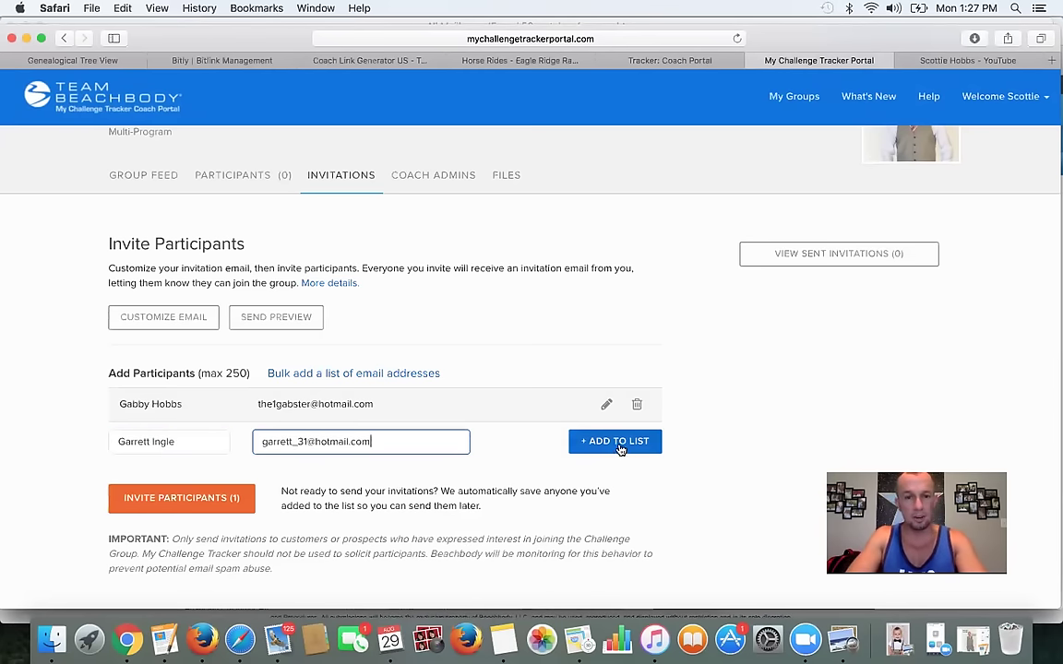
pyautogui.click(617, 443)
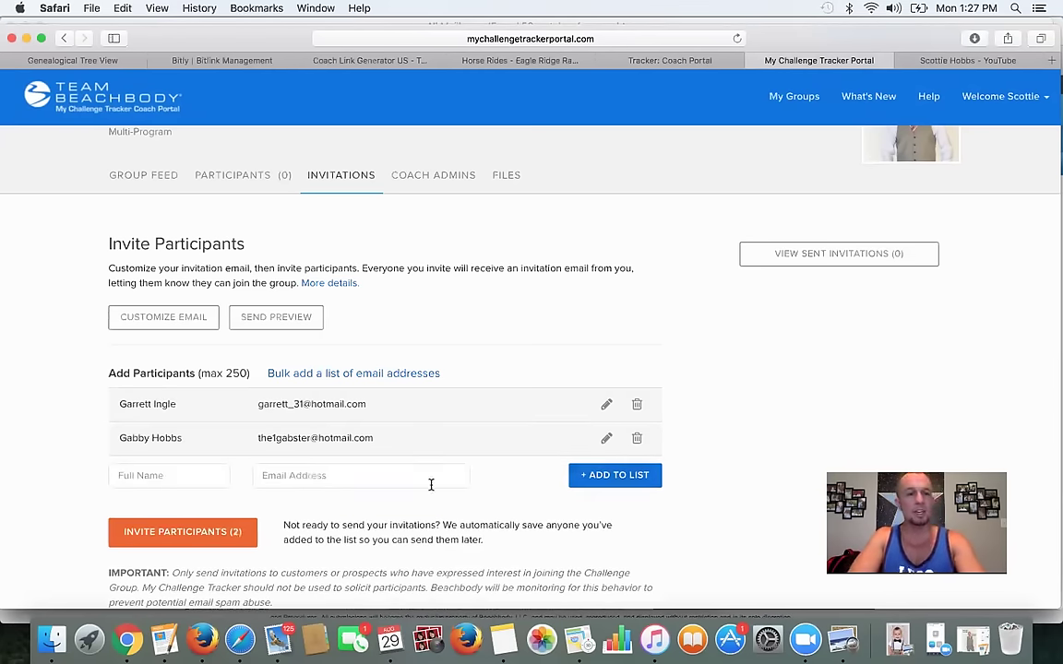
pyautogui.scroll(-1, 434, 487)
pyautogui.scroll(-1, 445, 493)
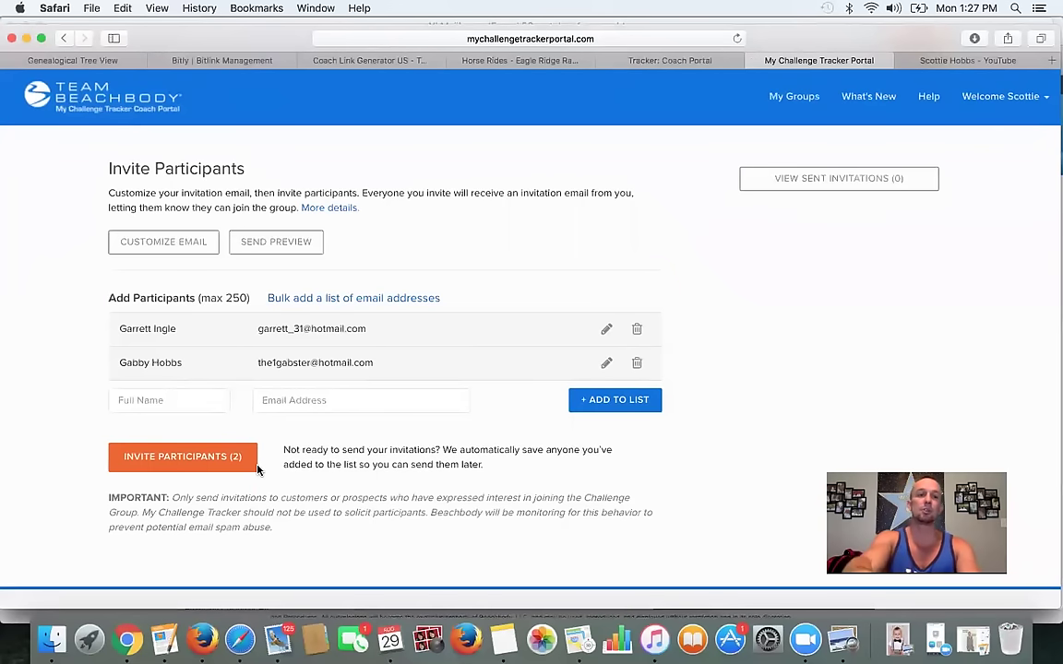
# - Send invitations to both listed participants and review the Sent Invitations list
pyautogui.click(180, 457)
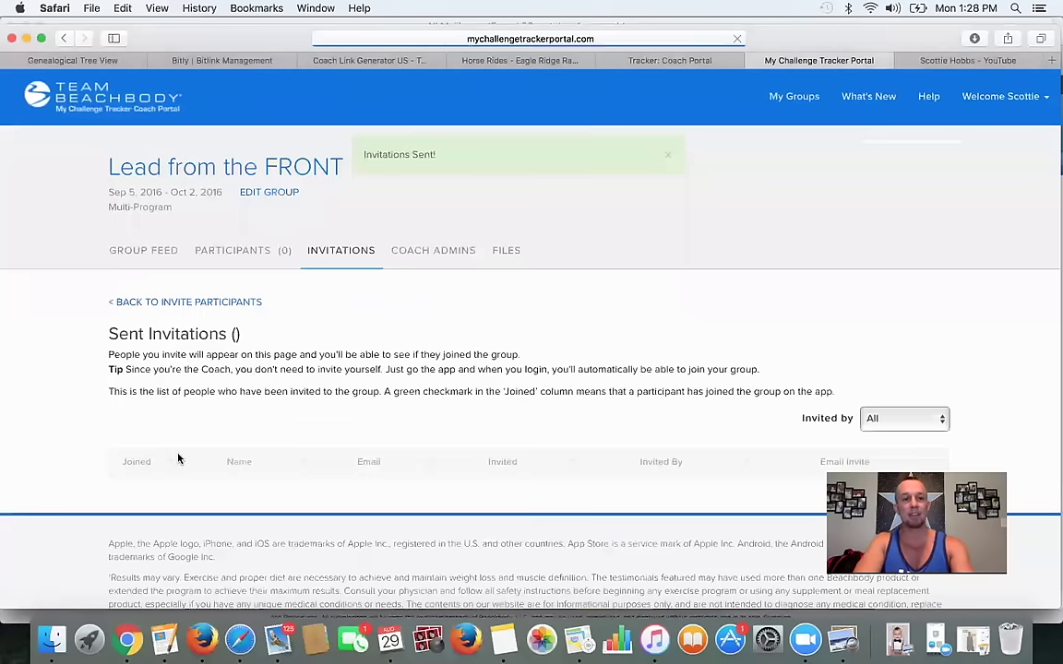
pyautogui.scroll(-3, 277, 448)
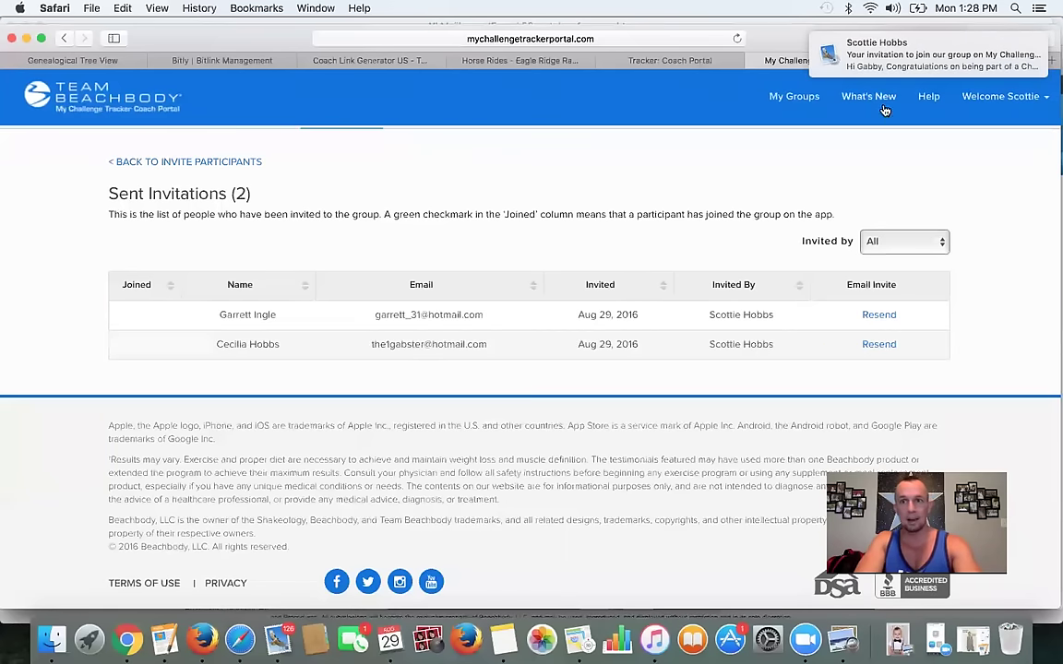
pyautogui.moveTo(903, 66)
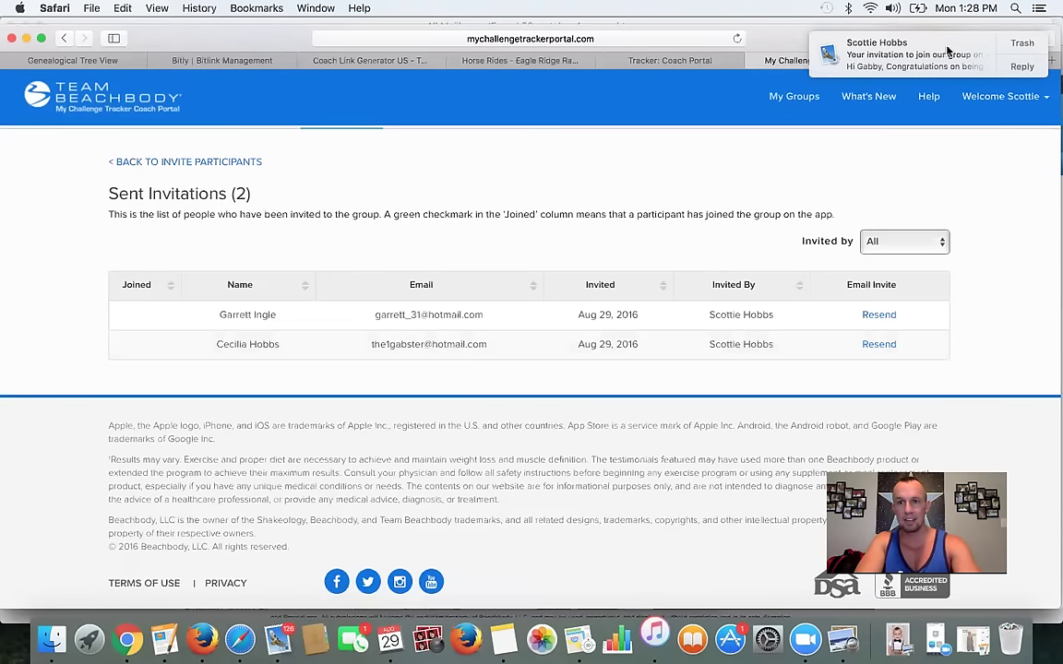
pyautogui.click(1023, 68)
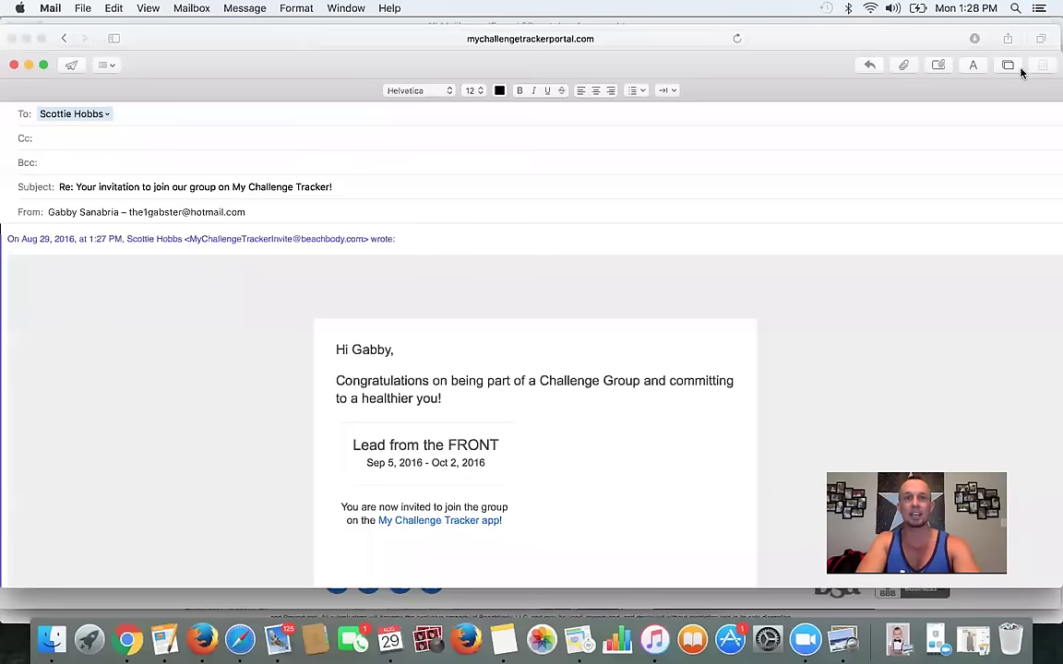
pyautogui.scroll(-2, 586, 343)
pyautogui.scroll(2, 585, 343)
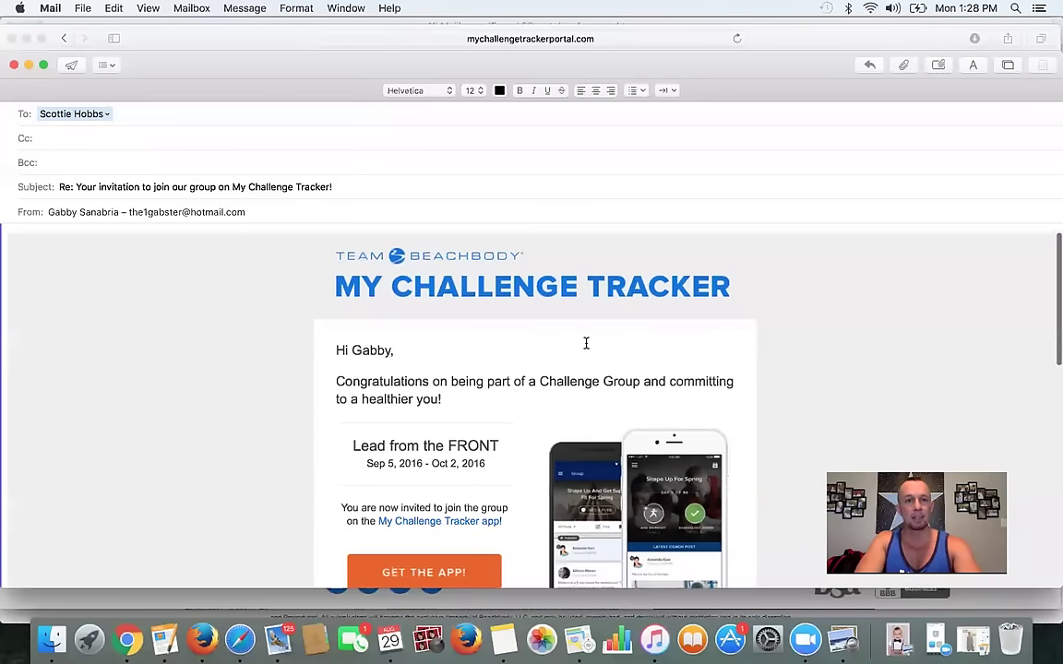
pyautogui.scroll(-2, 599, 369)
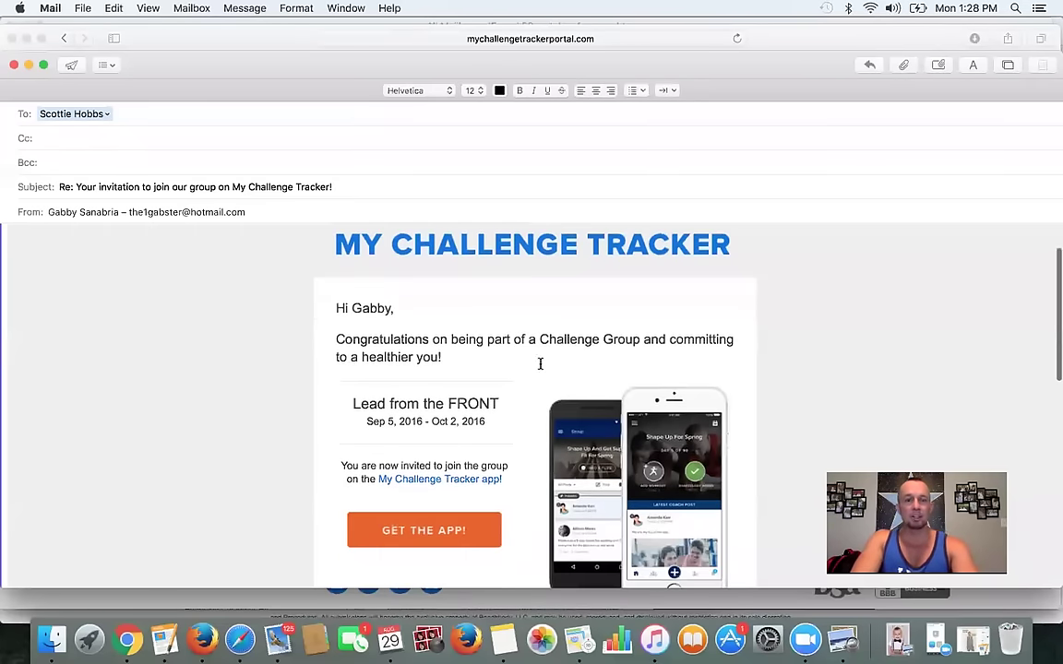
pyautogui.scroll(-2, 503, 363)
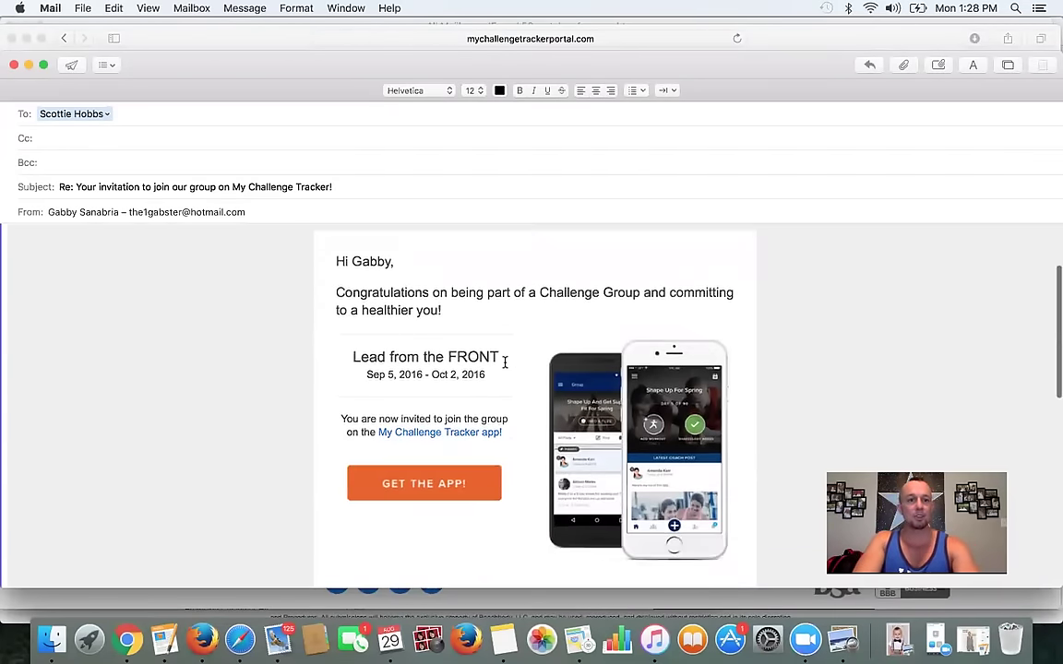
pyautogui.scroll(-2, 504, 363)
pyautogui.scroll(-1, 462, 393)
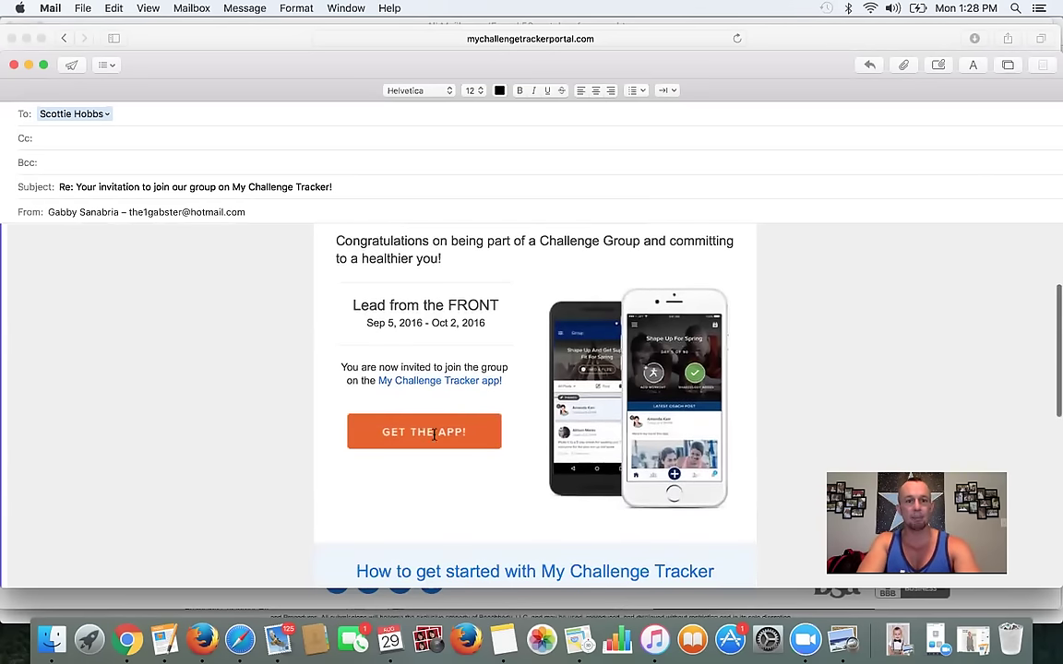
pyautogui.scroll(-5, 468, 438)
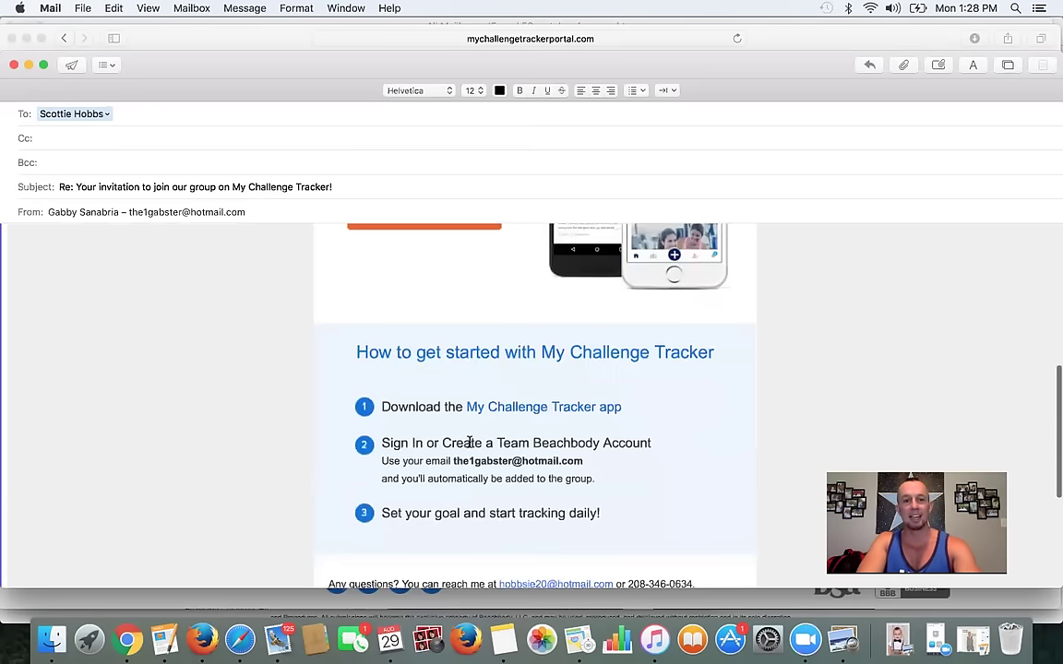
pyautogui.scroll(-1, 503, 436)
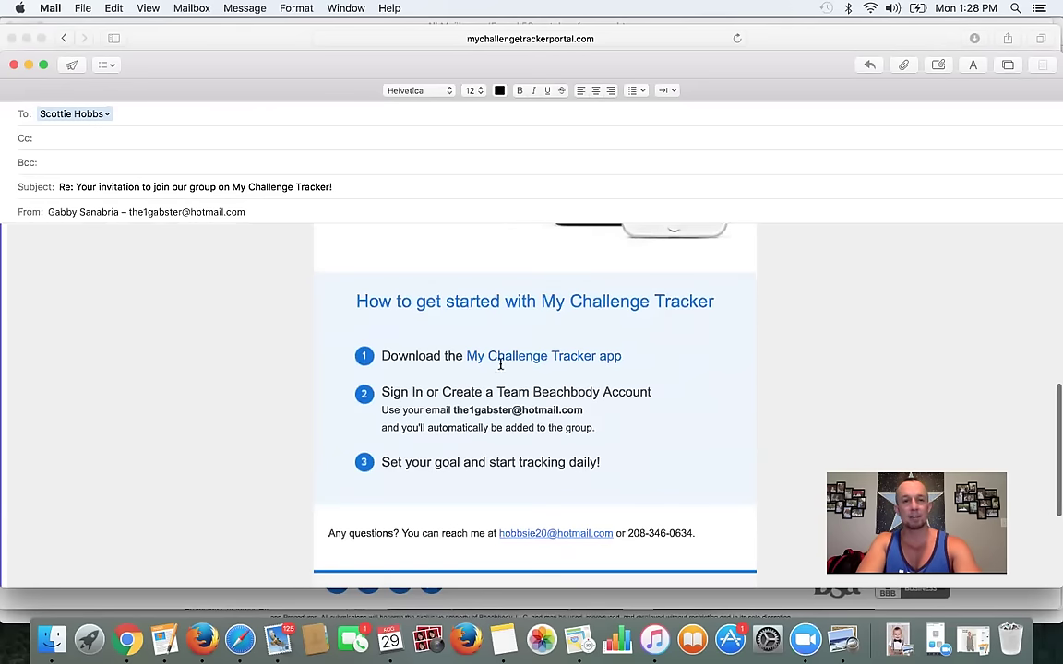
pyautogui.scroll(-1, 517, 370)
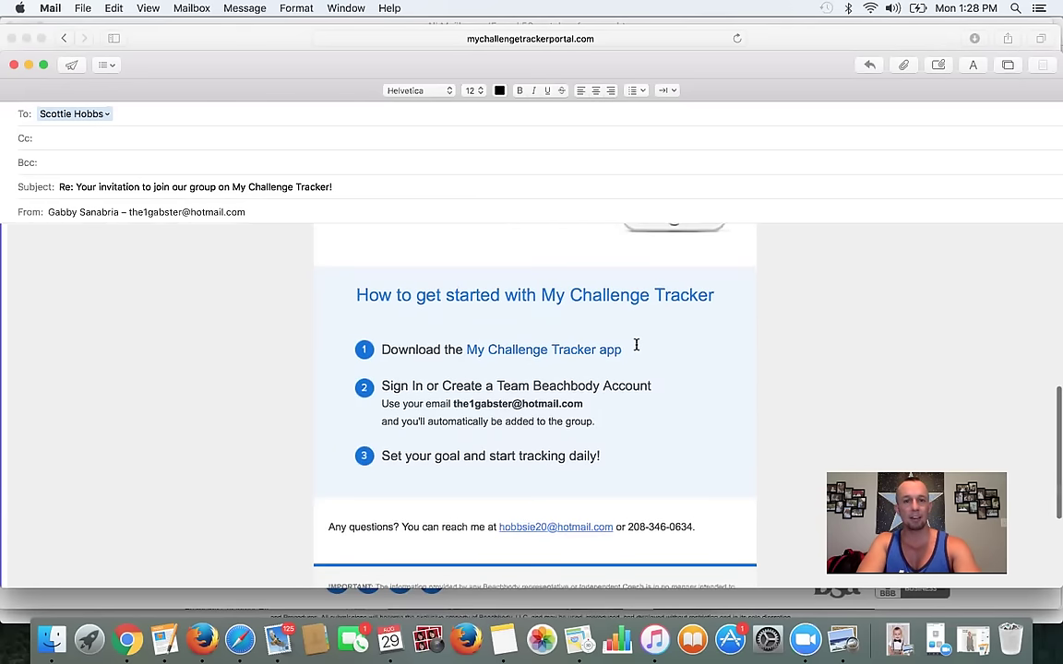
pyautogui.scroll(-1, 587, 406)
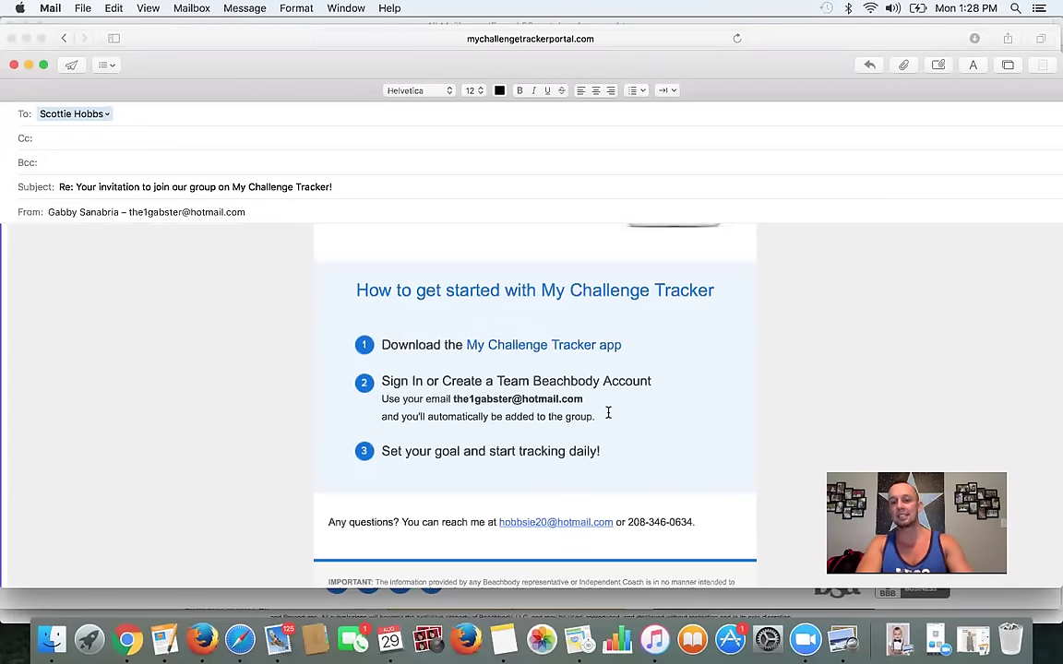
pyautogui.scroll(-5, 502, 403)
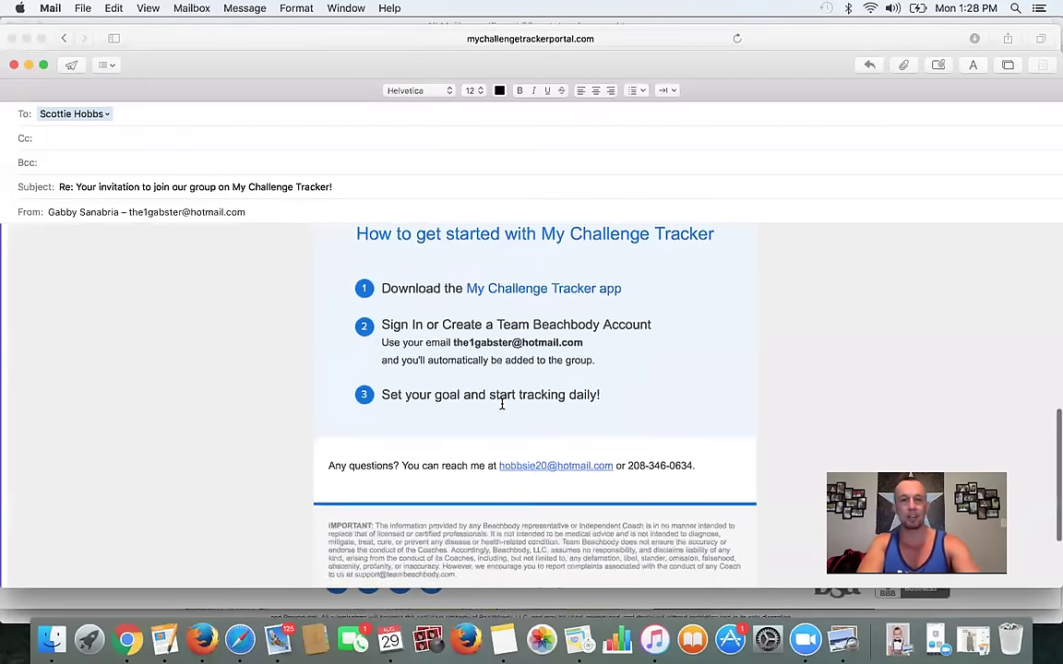
pyautogui.scroll(15, 502, 404)
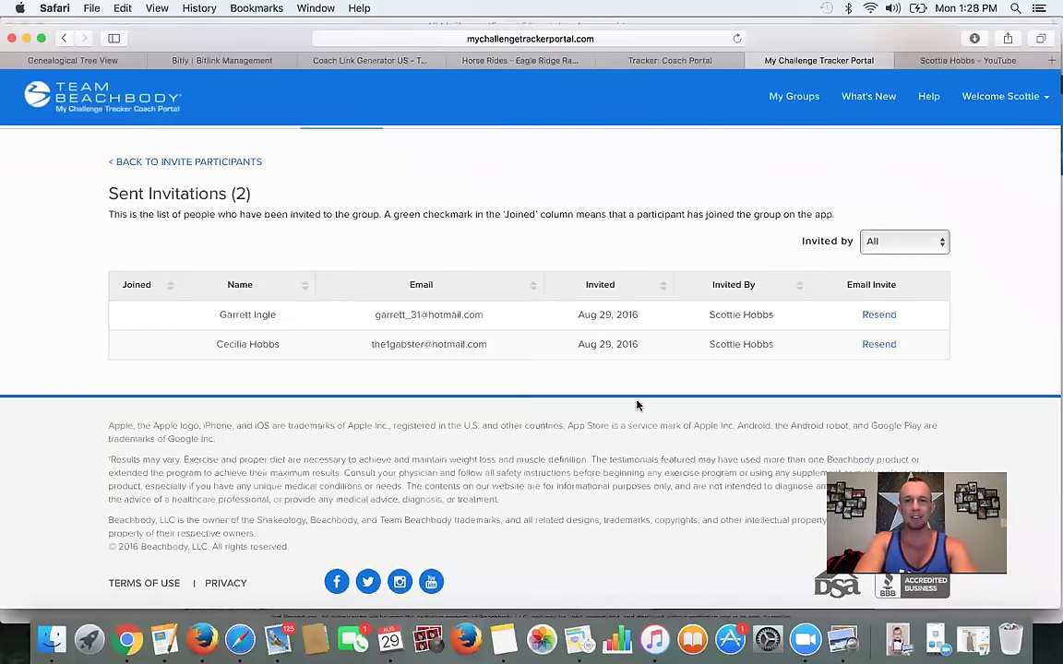
# - Go back from Sent Invitations to the group's Invite Participants page
pyautogui.scroll(-1, 694, 275)
pyautogui.scroll(5, 913, 345)
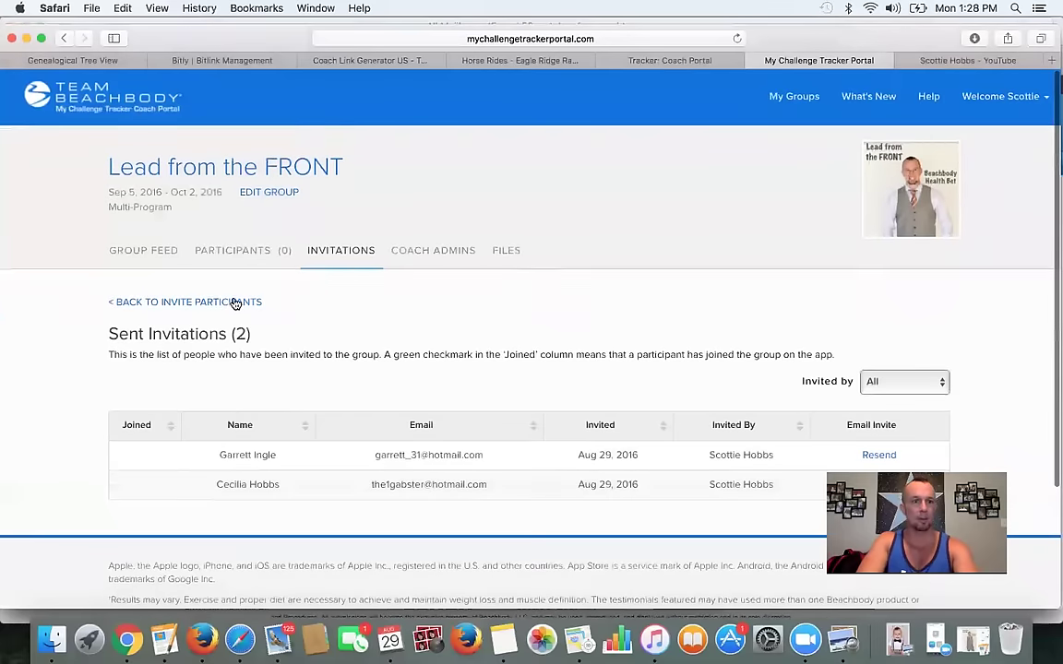
pyautogui.click(214, 304)
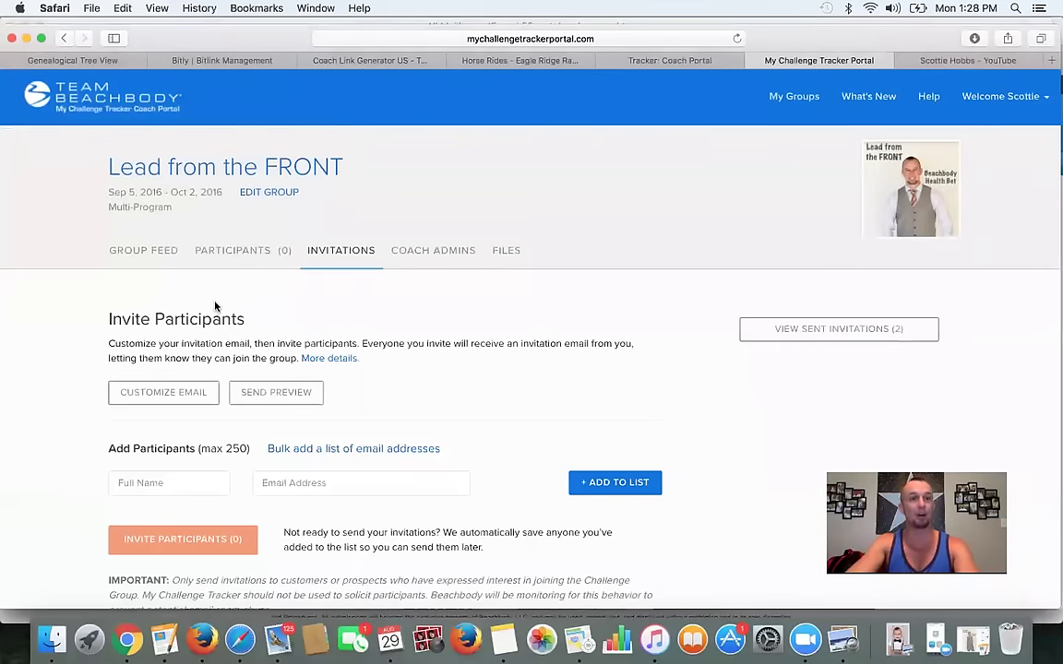
pyautogui.scroll(-1, 567, 417)
pyautogui.scroll(-3, 567, 417)
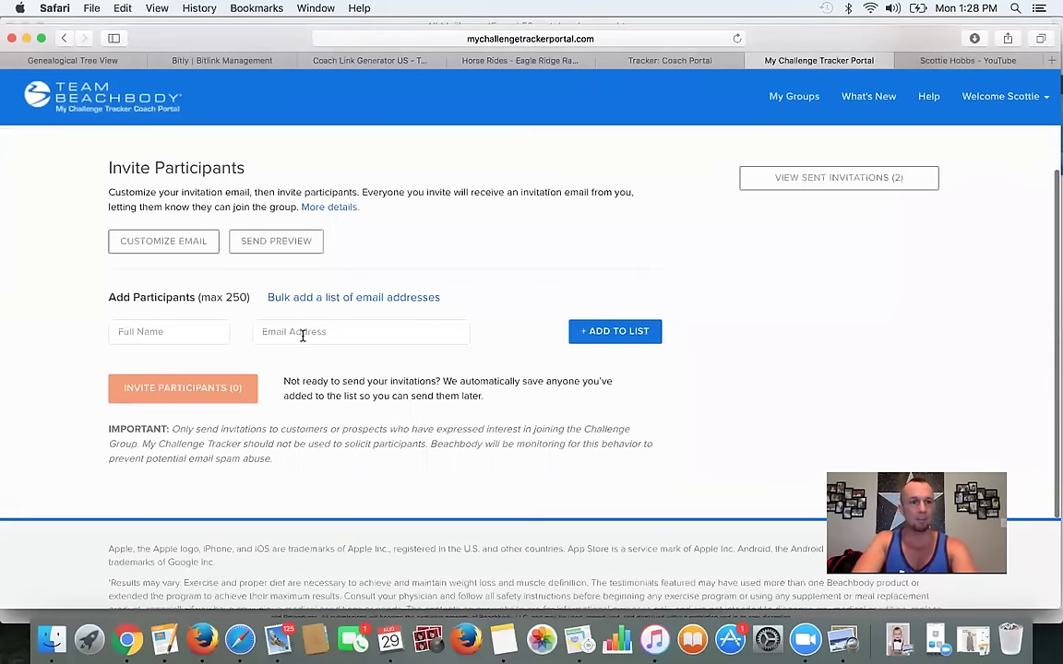
pyautogui.click(159, 241)
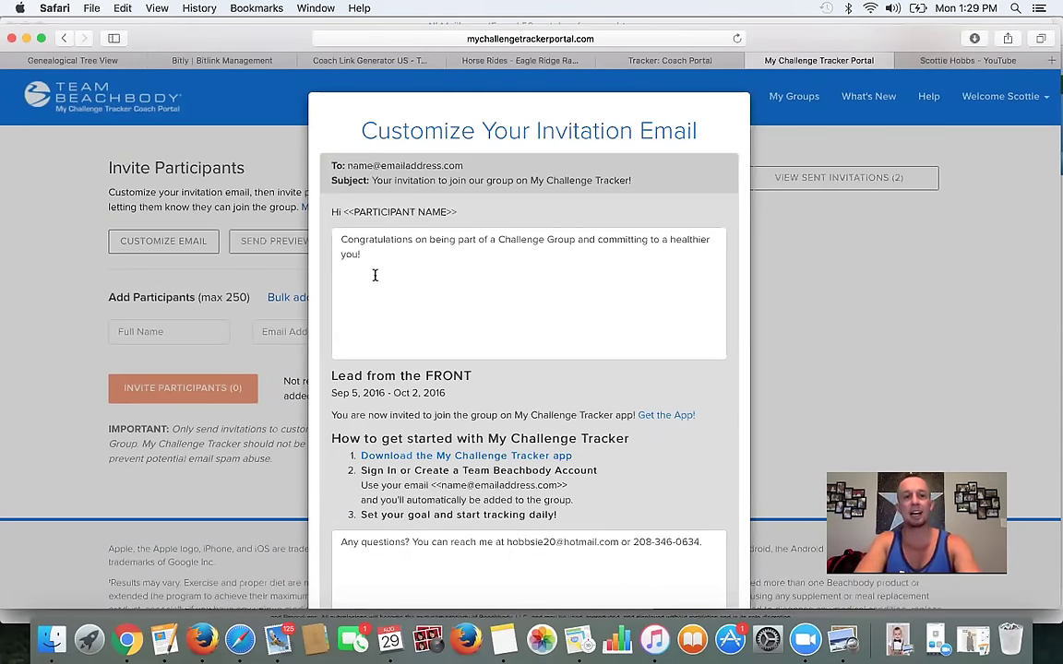
pyautogui.moveTo(384, 267); pyautogui.dragTo(337, 228)
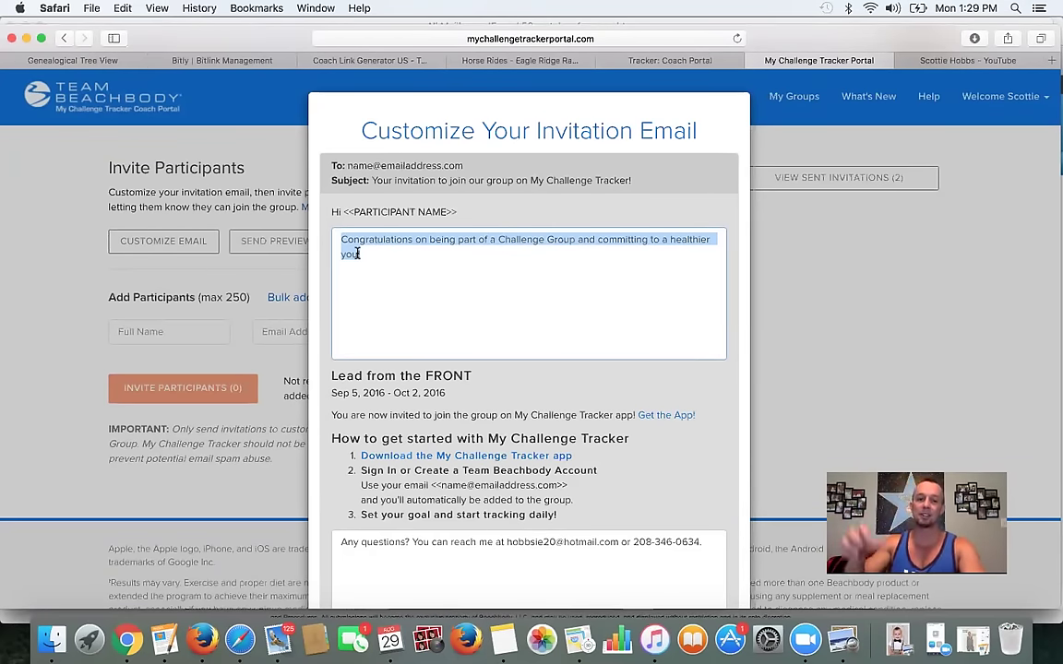
pyautogui.scroll(-4, 569, 408)
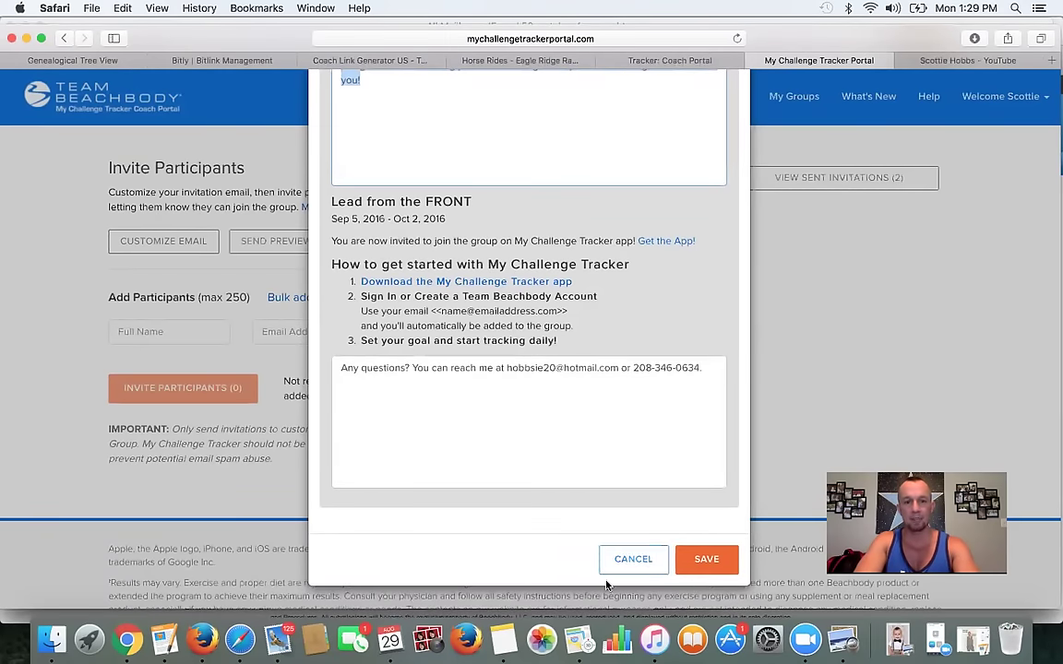
pyautogui.click(631, 559)
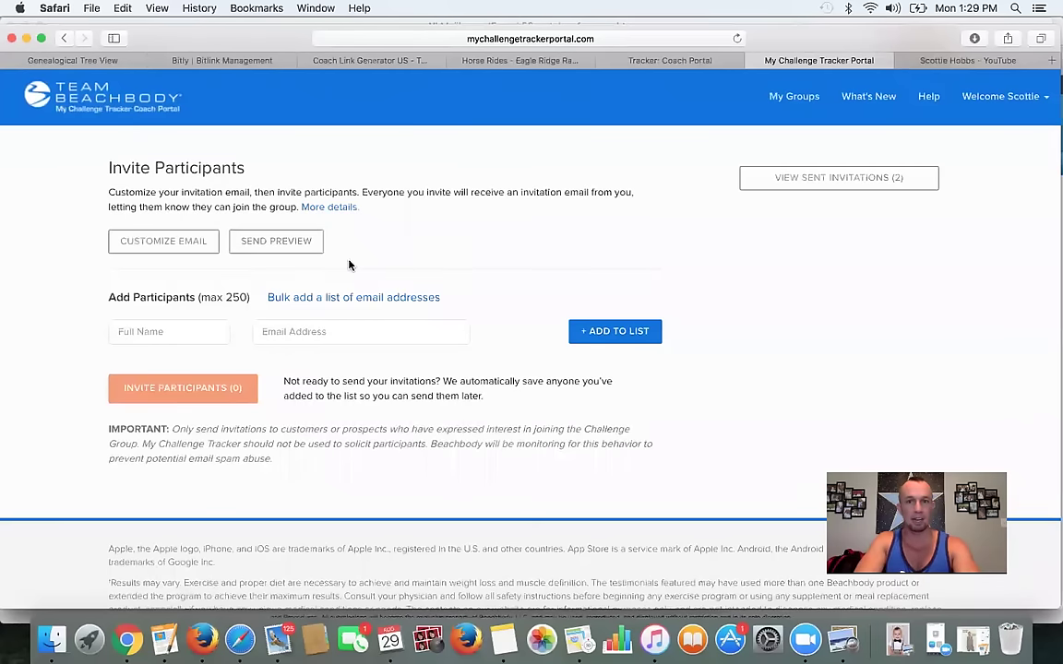
# - Switch the Lead from the FRONT group page to its Group Feed
pyautogui.scroll(3, 410, 327)
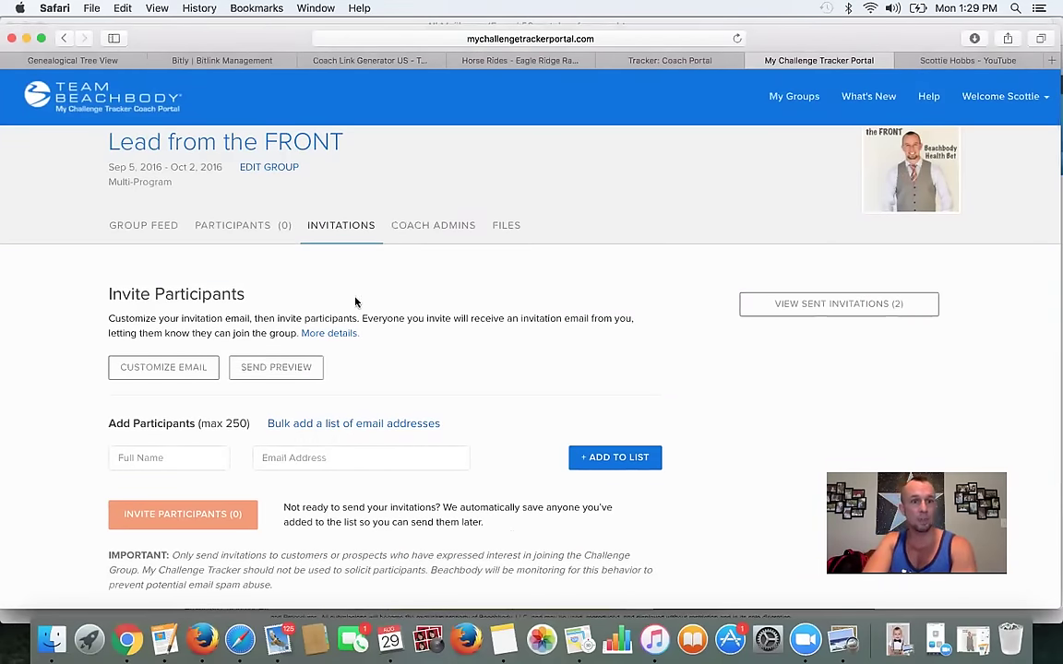
pyautogui.scroll(-1, 356, 301)
pyautogui.scroll(2, 356, 301)
pyautogui.scroll(-5, 555, 494)
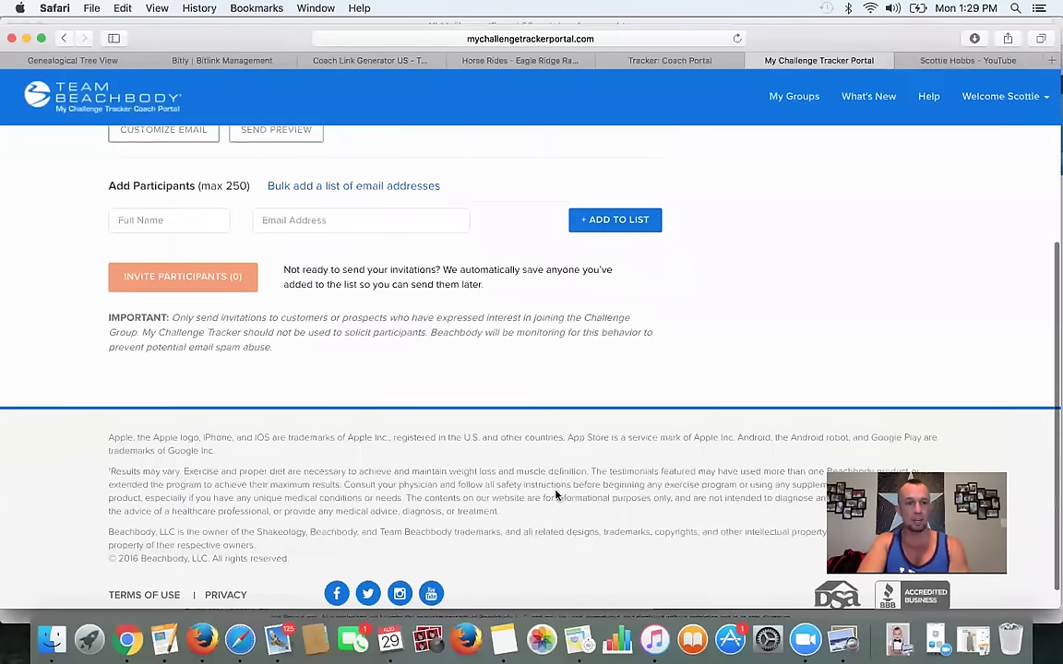
pyautogui.scroll(5, 556, 494)
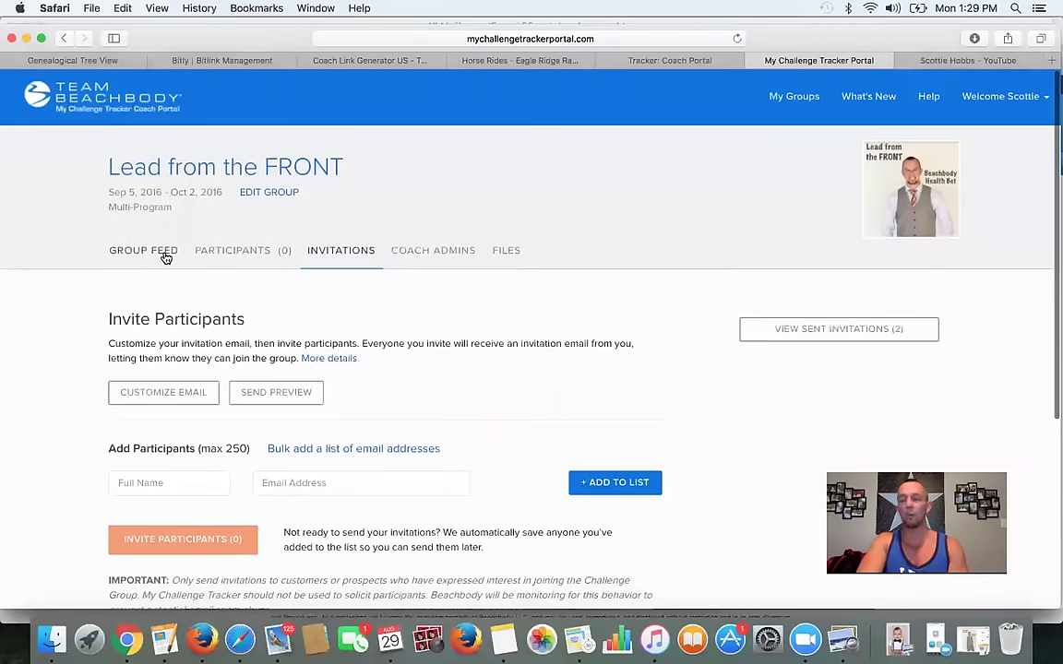
pyautogui.click(167, 256)
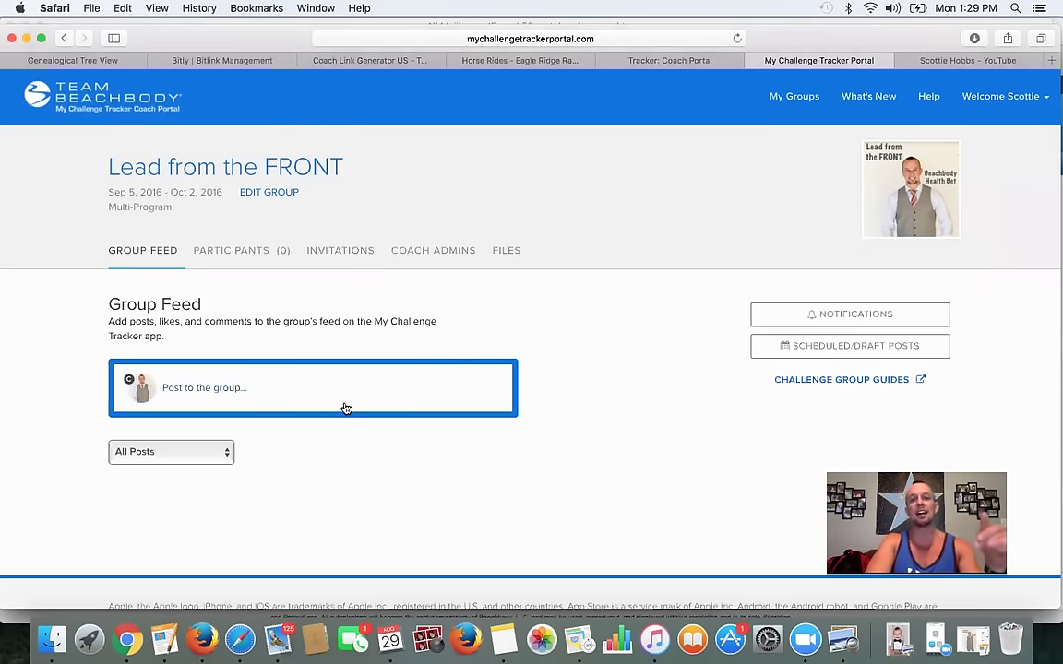
pyautogui.scroll(-2, 346, 406)
pyautogui.scroll(-2, 346, 409)
pyautogui.scroll(4, 346, 409)
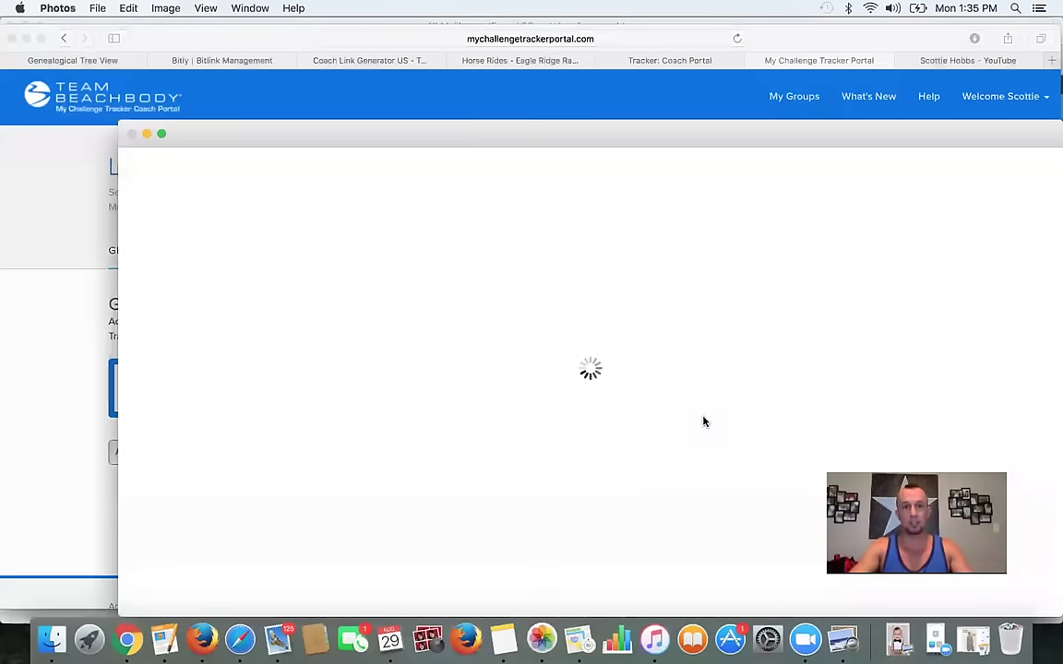
# - Close the still-loading Photos window to reveal the group feed
pyautogui.click(132, 133)
pyautogui.click(462, 322)
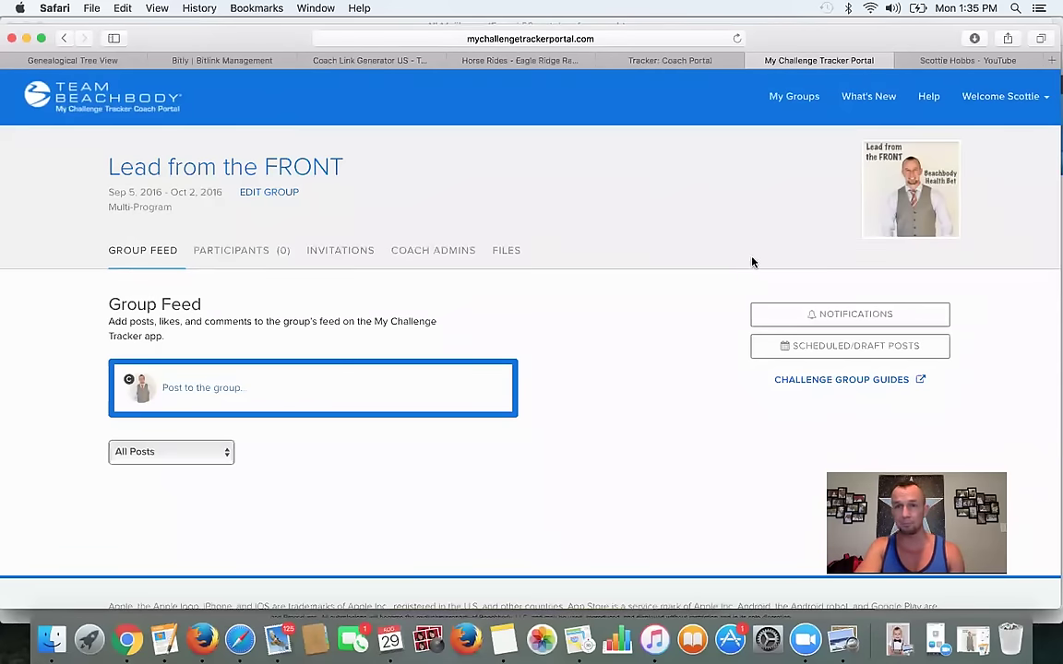
# - Switch Safari to the YouTube channel tab
pyautogui.click(959, 60)
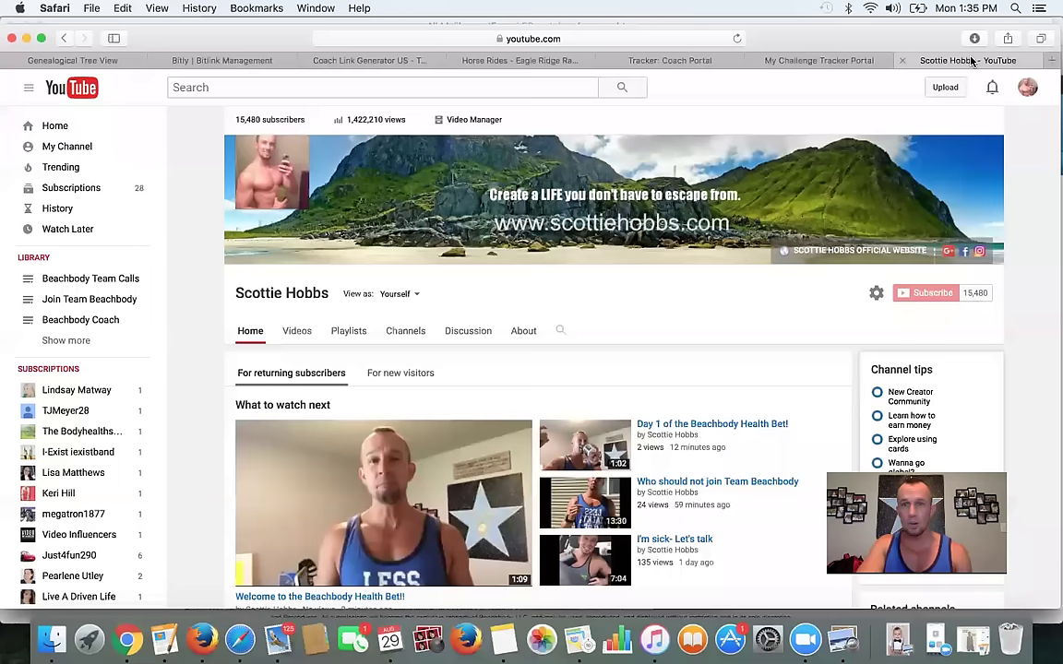
# - Refresh the channel's uploads and open the 'Welcome to the Beachbody health bet coaches!' video page
pyautogui.click(471, 119)
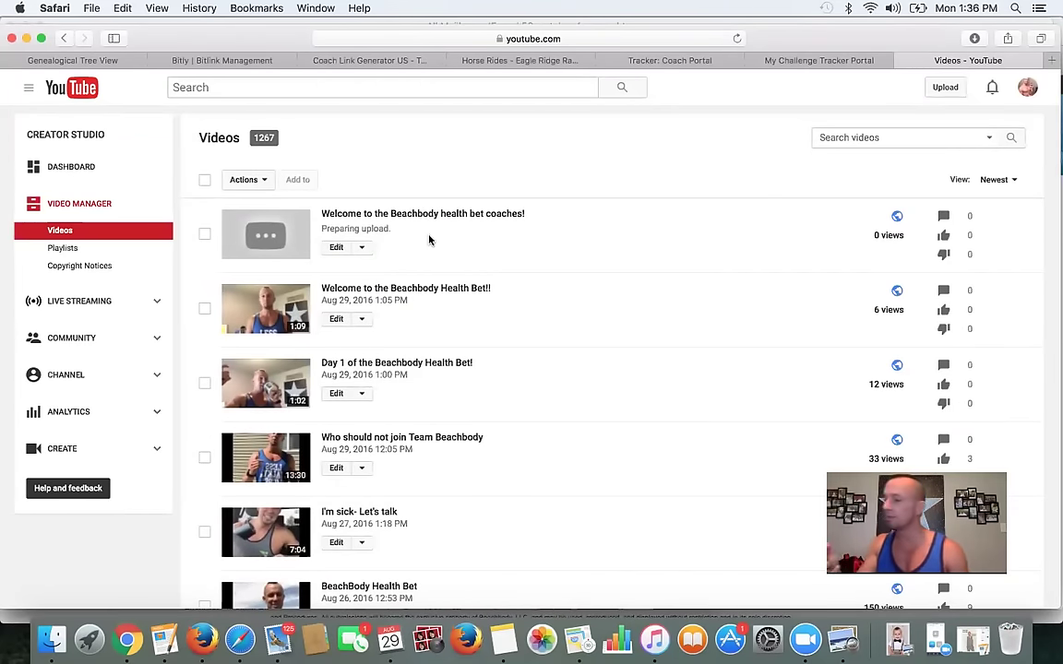
pyautogui.click(737, 40)
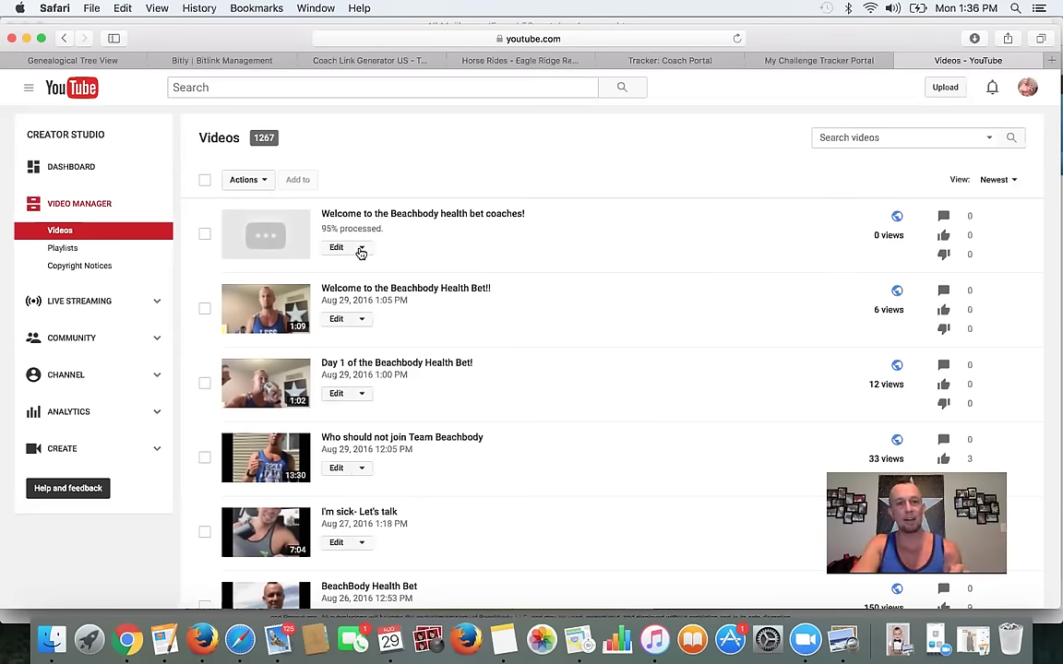
pyautogui.scroll(-2, 357, 468)
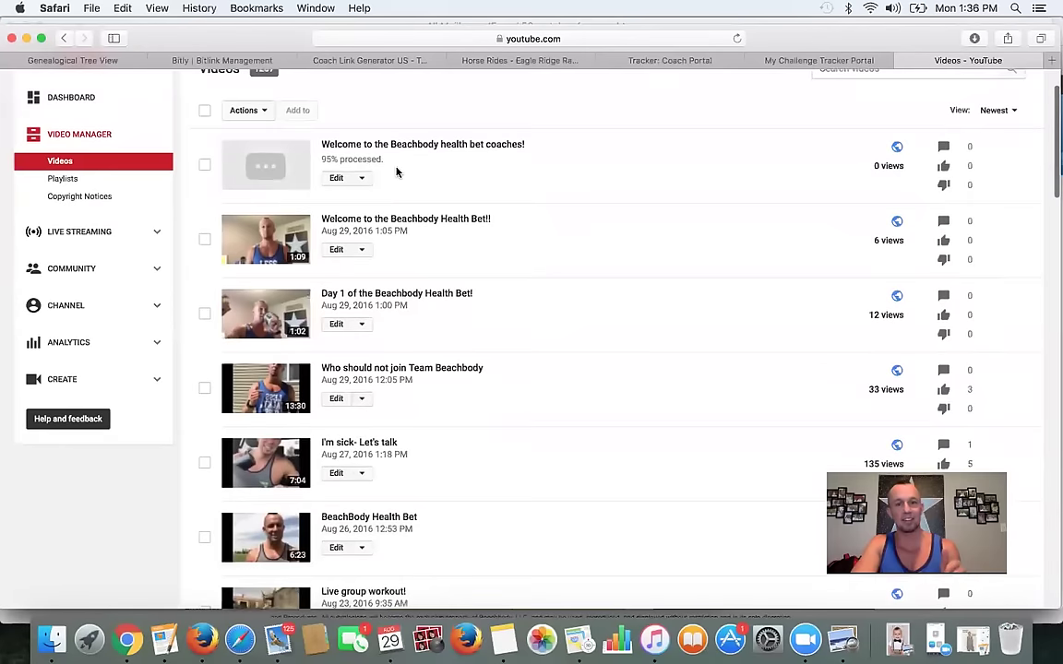
pyautogui.scroll(2, 397, 173)
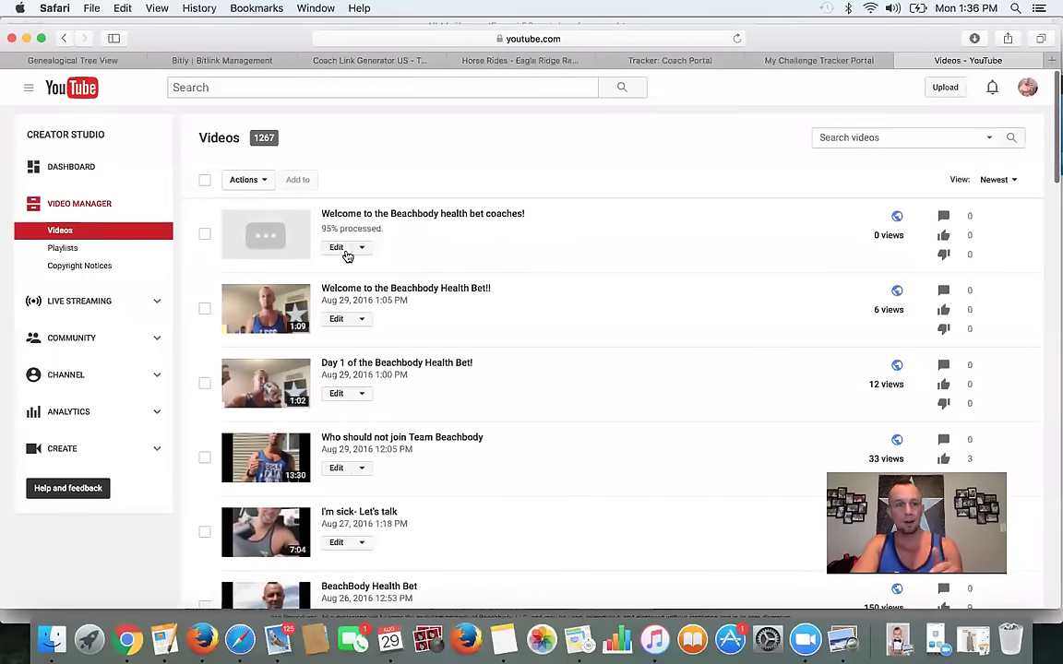
pyautogui.click(352, 215)
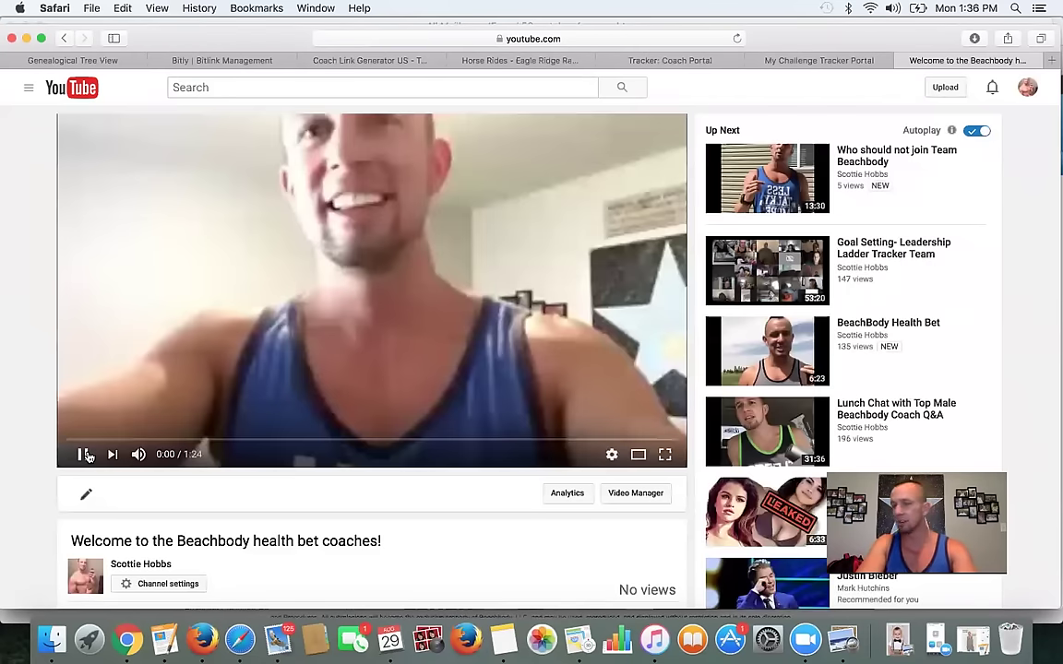
# - Pause the welcome video, copy its YouTube address, and go back to the group feed tab
pyautogui.click(83, 454)
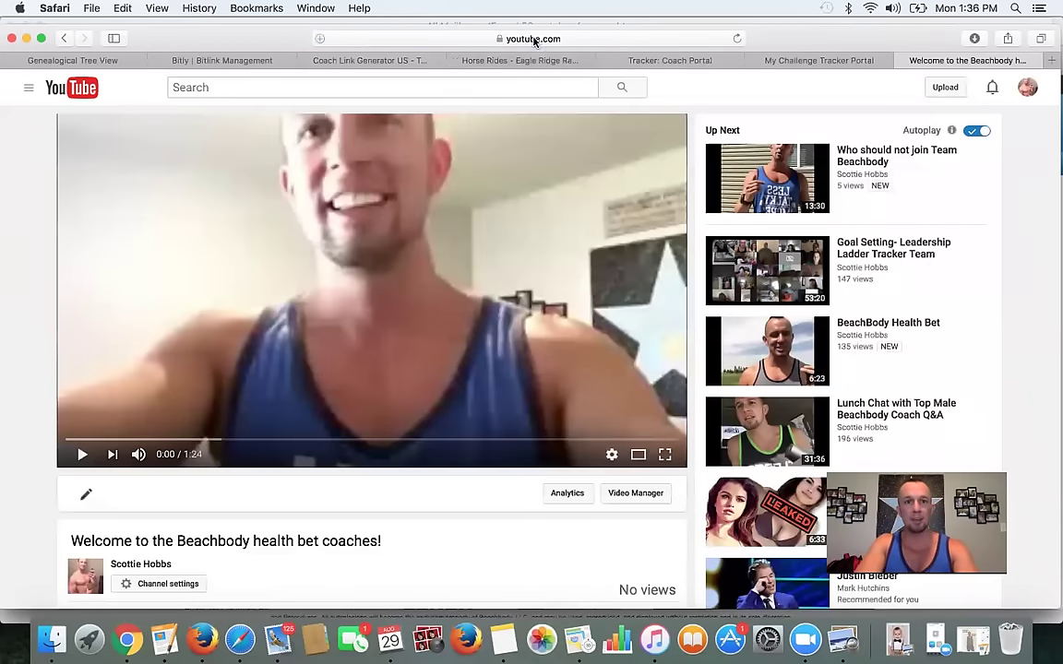
pyautogui.click(533, 39)
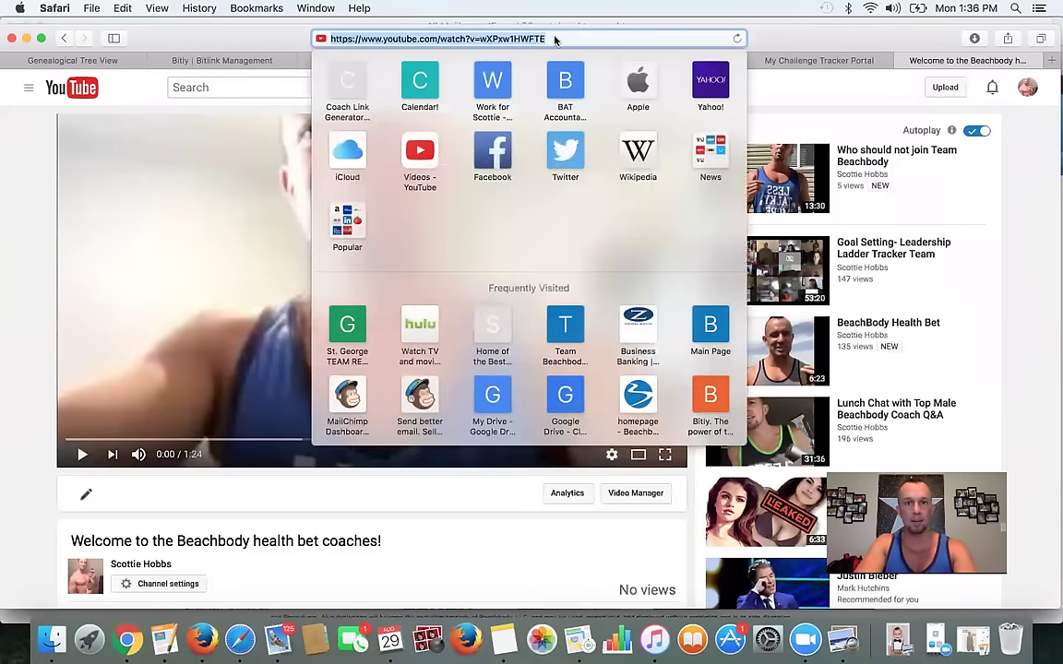
pyautogui.press('Escape')
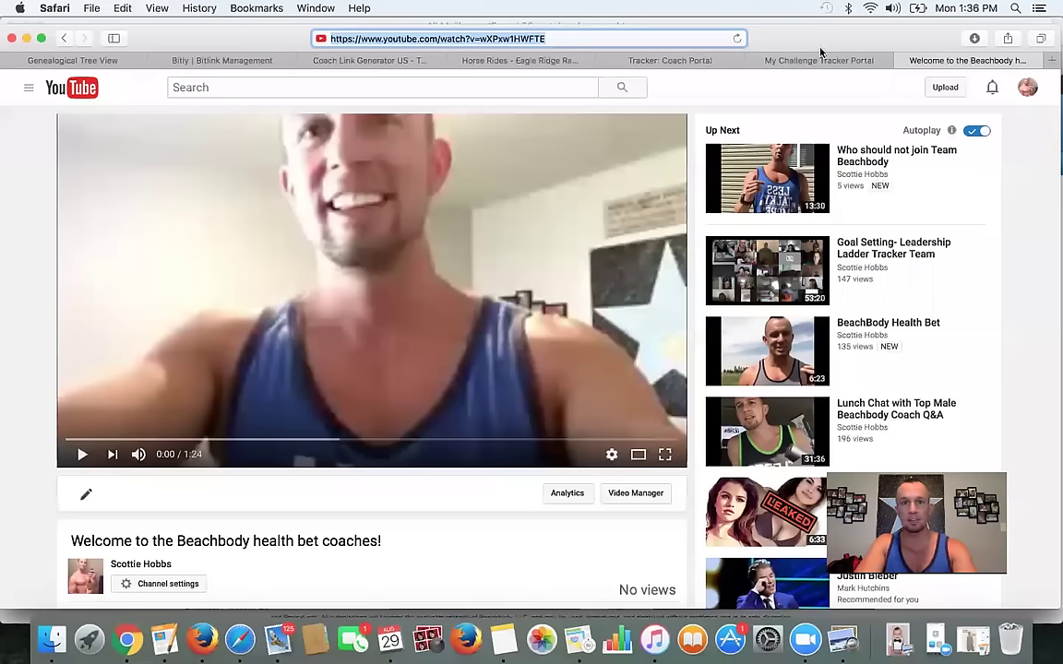
pyautogui.moveTo(255, 42); pyautogui.dragTo(256, 71)
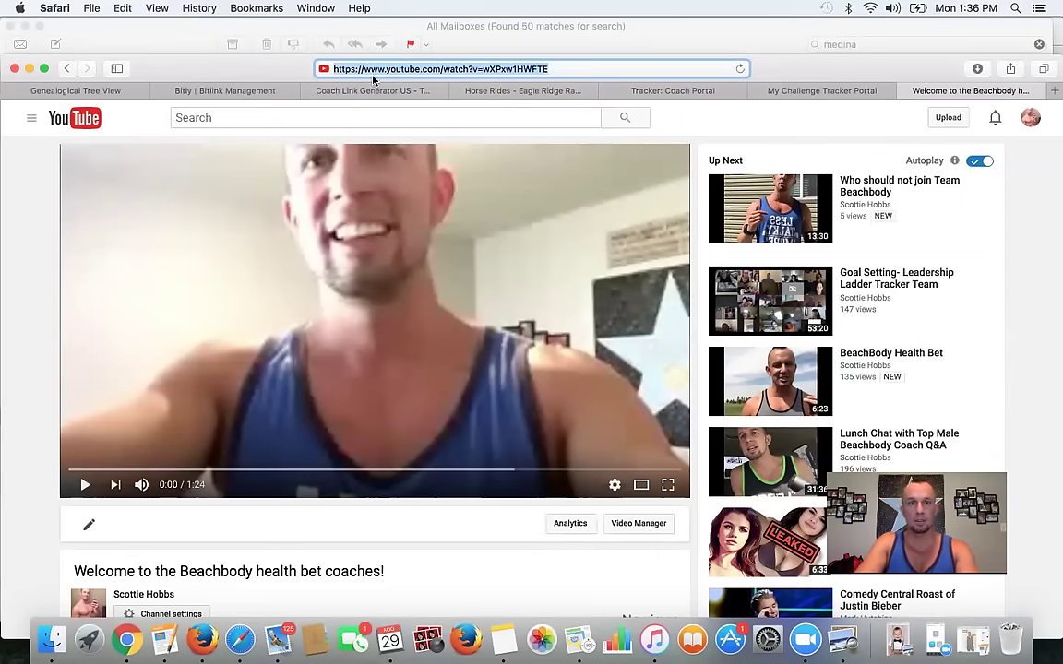
pyautogui.doubleClick(287, 73)
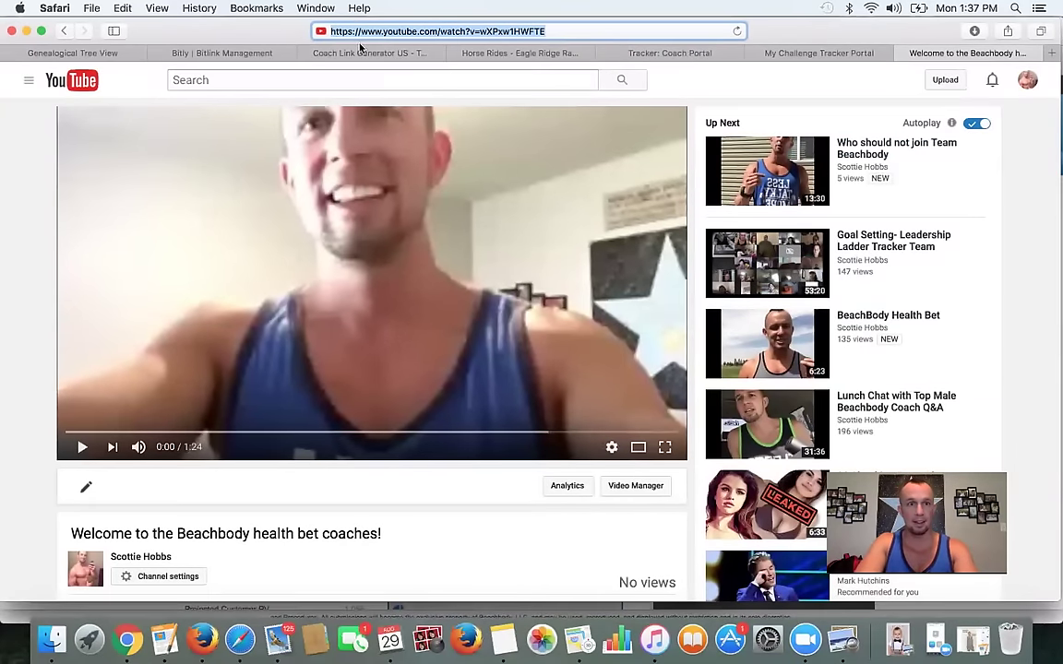
pyautogui.press('super+c')
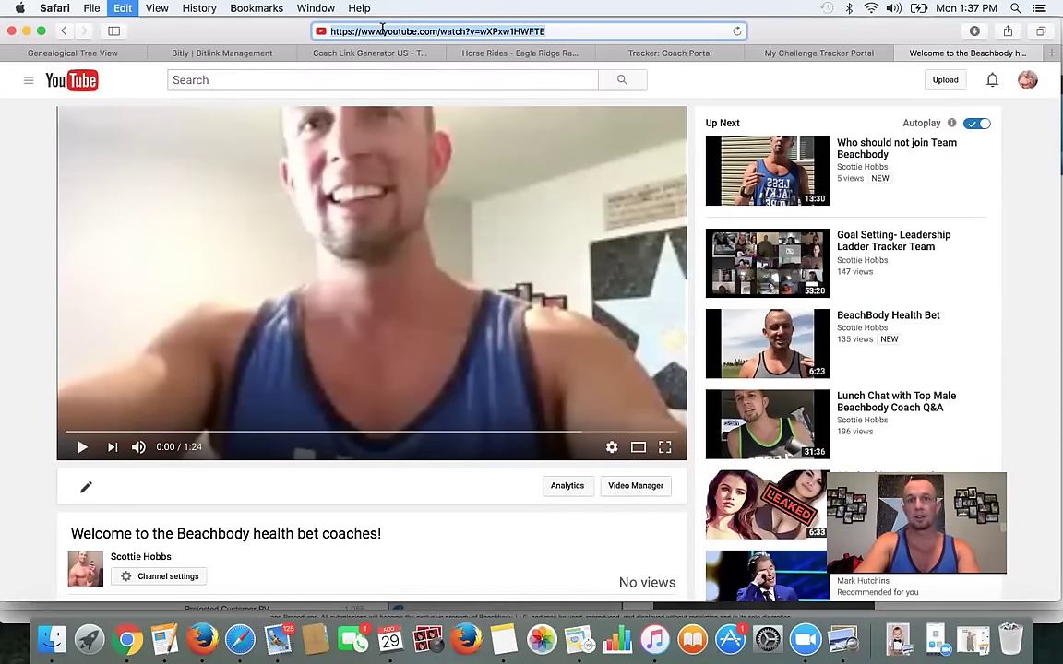
pyautogui.click(846, 53)
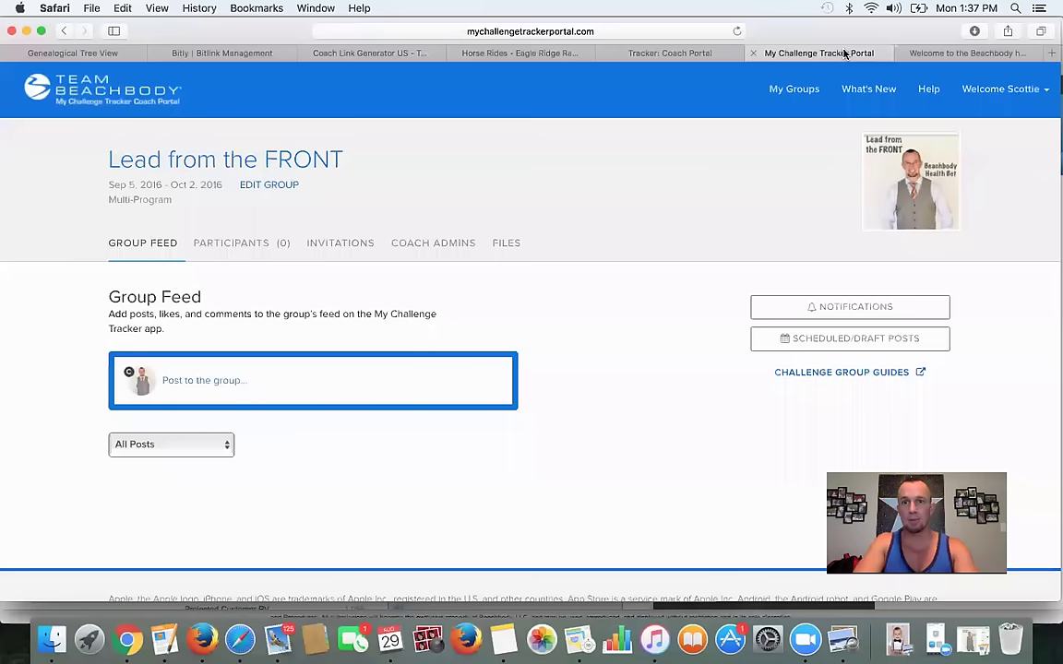
# - Start a new group post and paste the welcome video link into Add Video
pyautogui.click(239, 381)
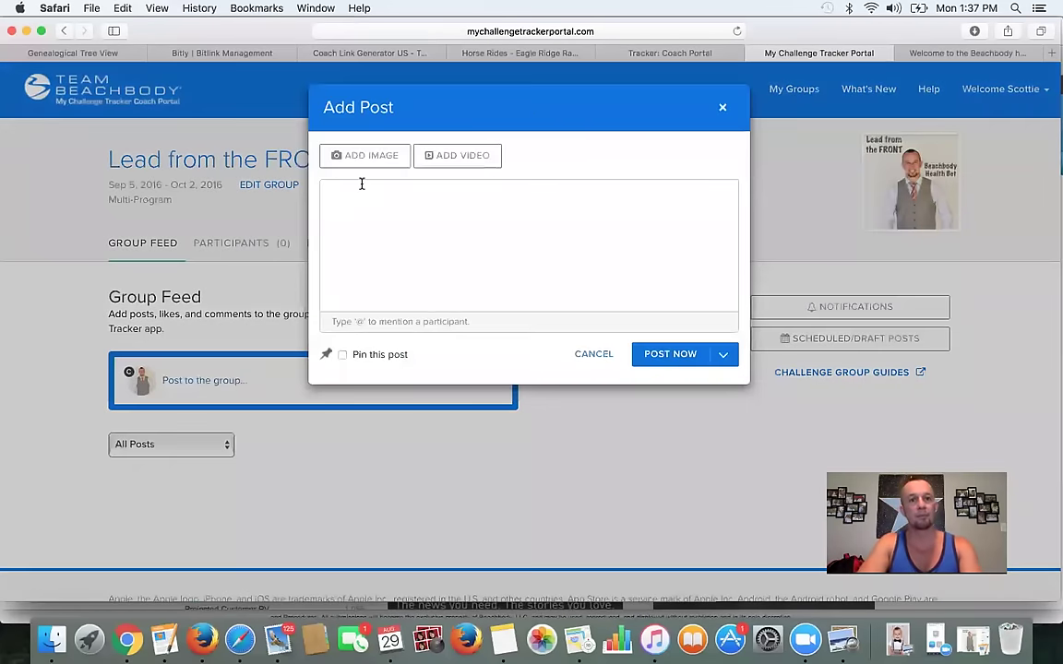
pyautogui.click(475, 159)
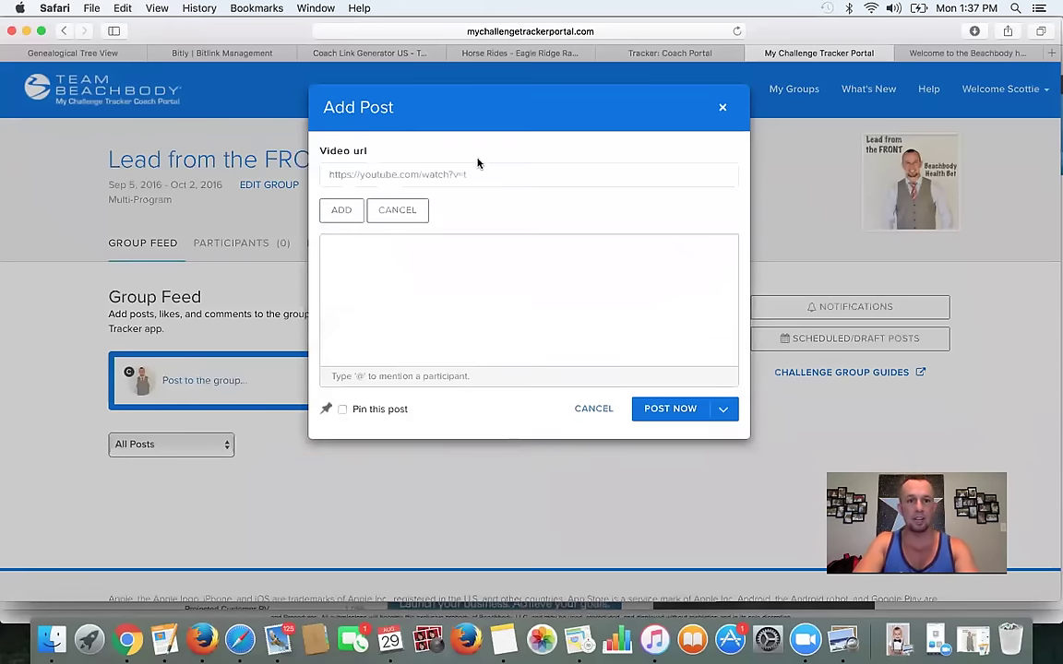
pyautogui.click(417, 174)
pyautogui.press('super+v')
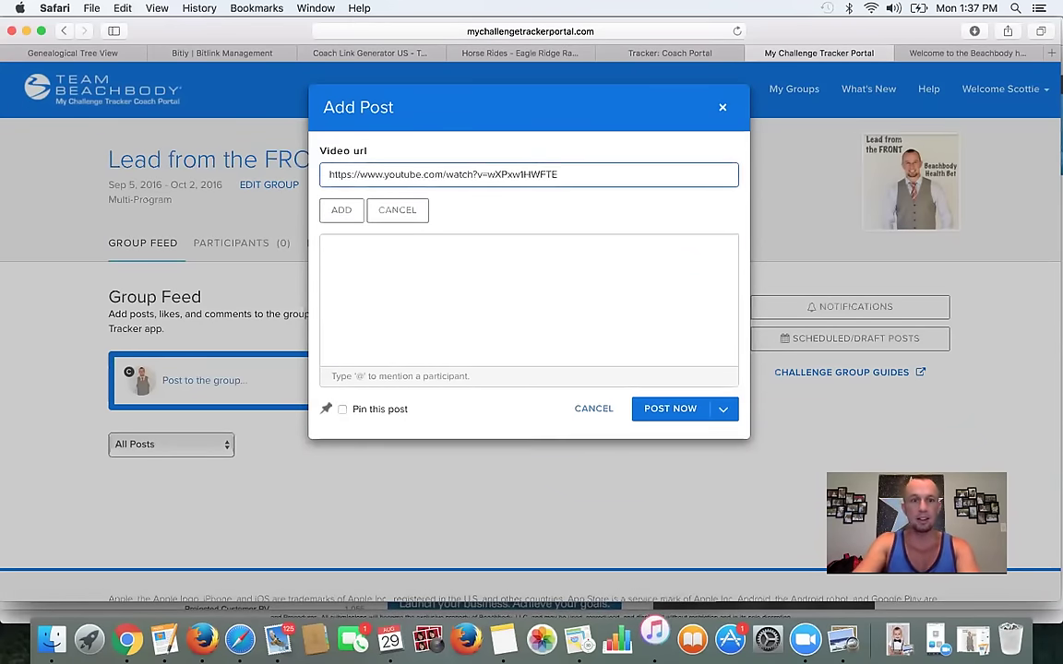
pyautogui.click(342, 210)
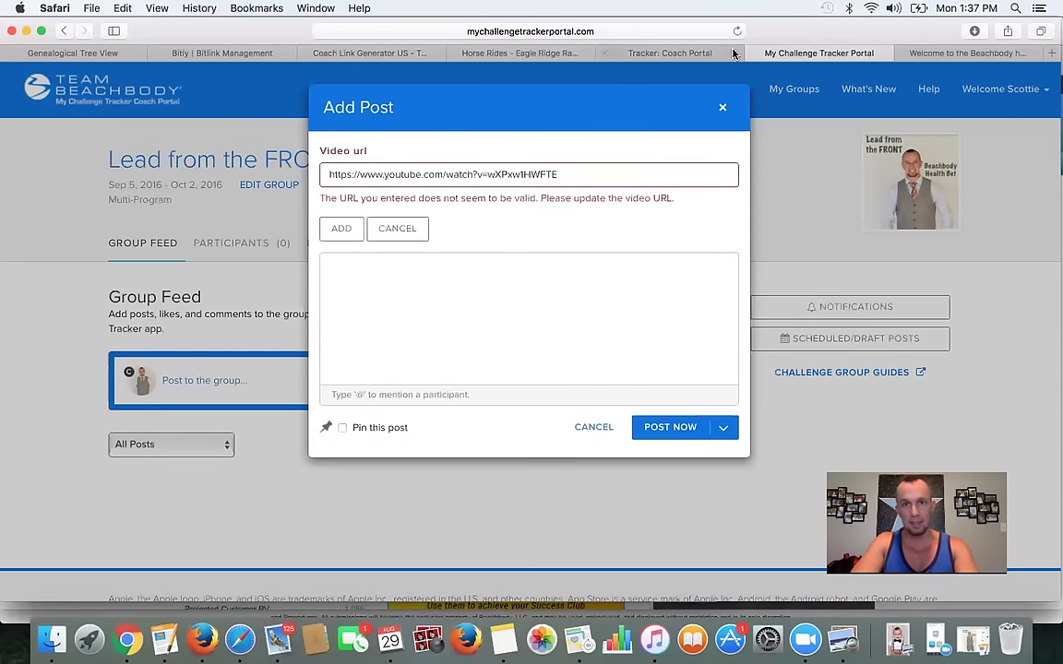
# - Recopy the YouTube link and attach the welcome video to the post
pyautogui.hotkey('ctrl', 'Tab')
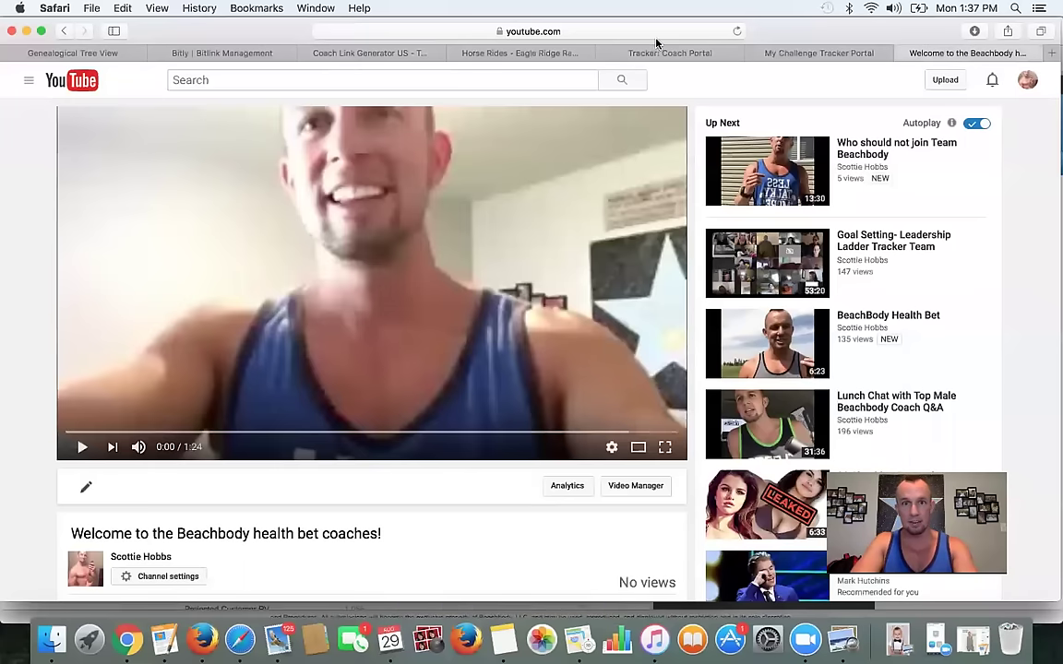
pyautogui.click(594, 33)
pyautogui.press('super+c')
pyautogui.hotkey('ctrl', 'shift', 'Tab')
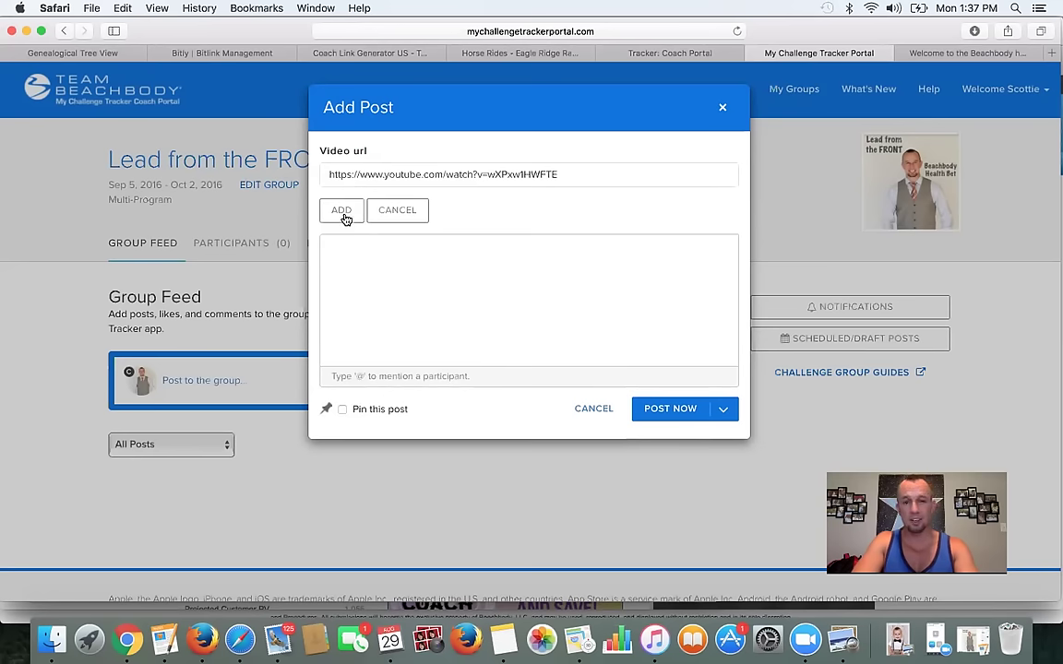
pyautogui.click(432, 291)
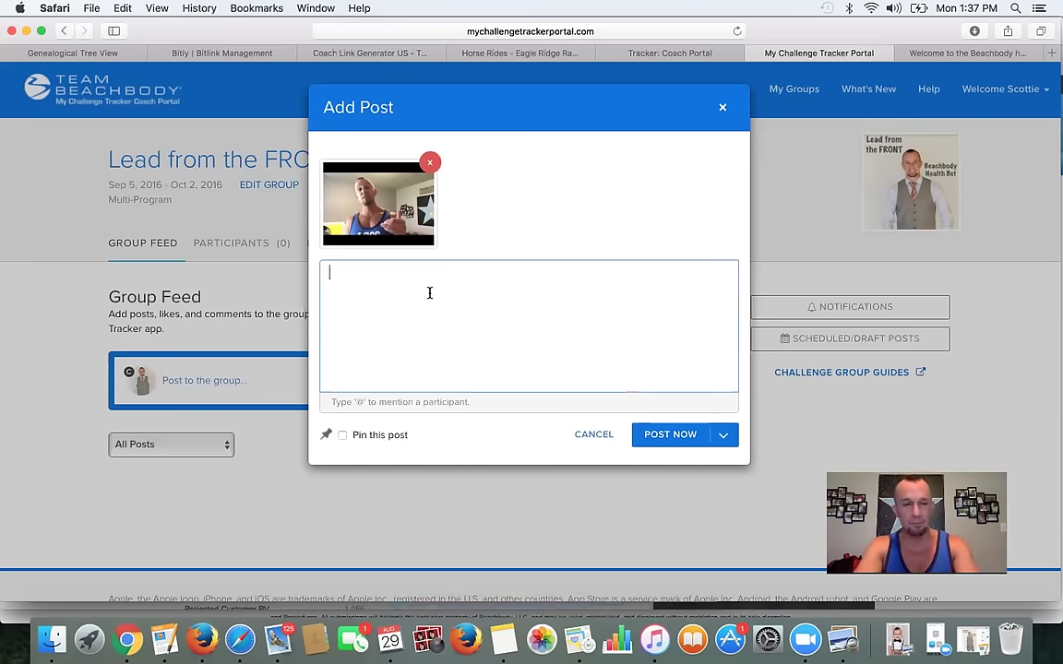
# - Type the welcome message asking for three comments, starting with '1.) What workout program are you doing?'
pyautogui.write('Welcome to the Lead f')
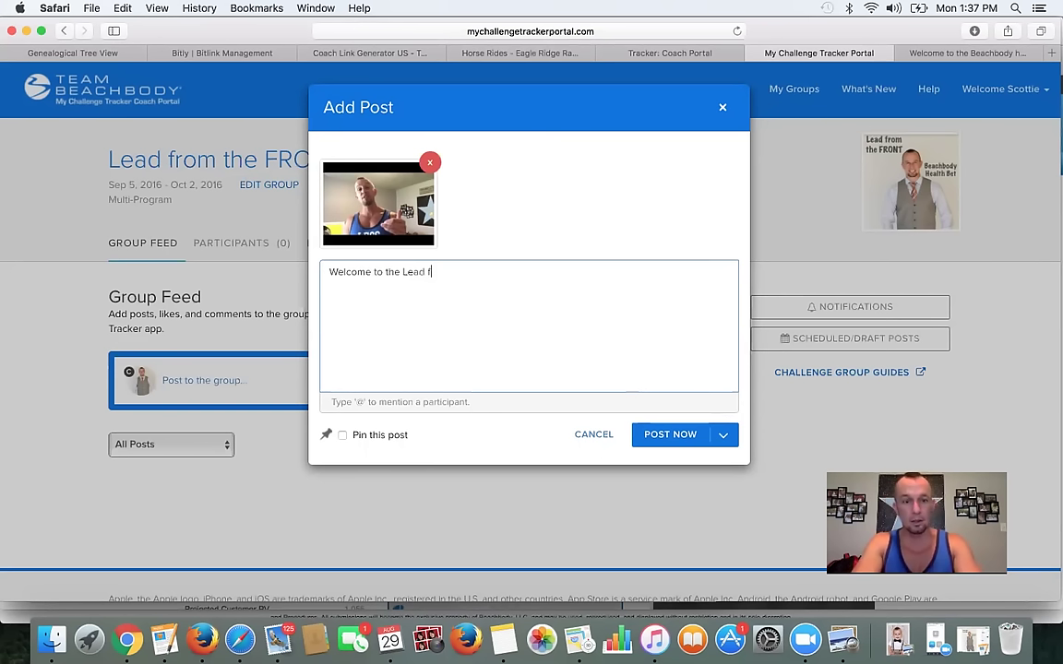
pyautogui.write('rom the FRONT ')
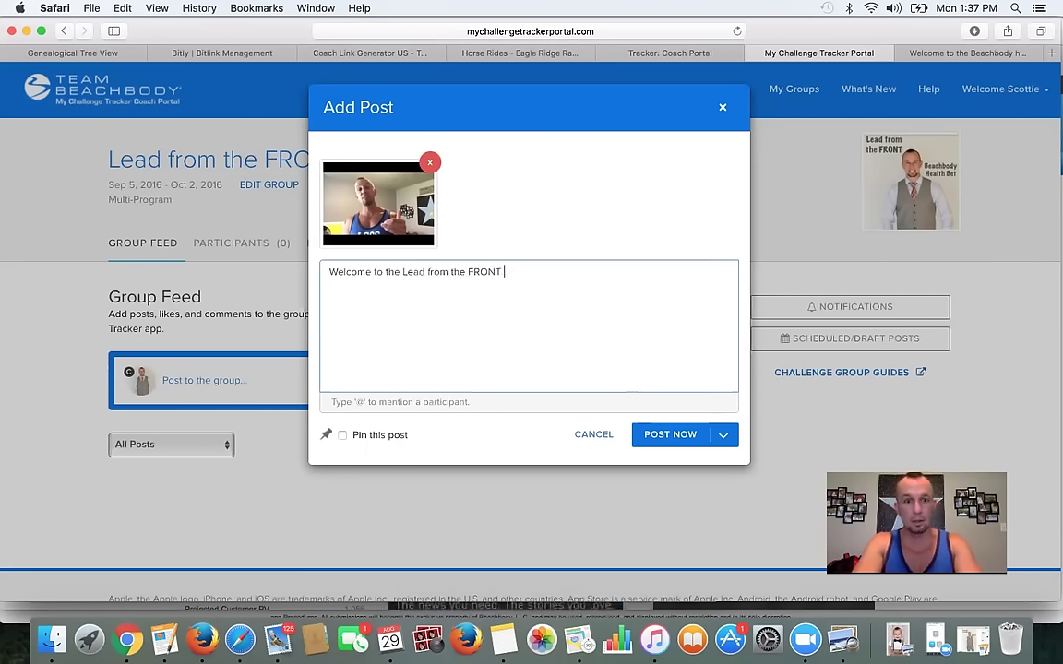
pyautogui.write('Challenge group!')
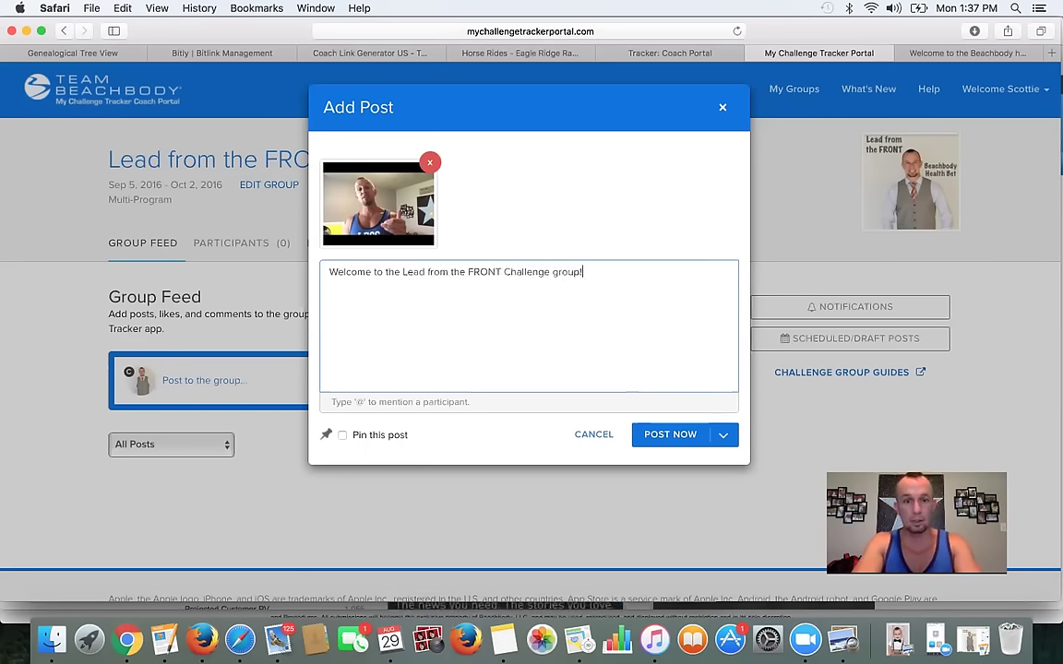
pyautogui.write('  After watchi')
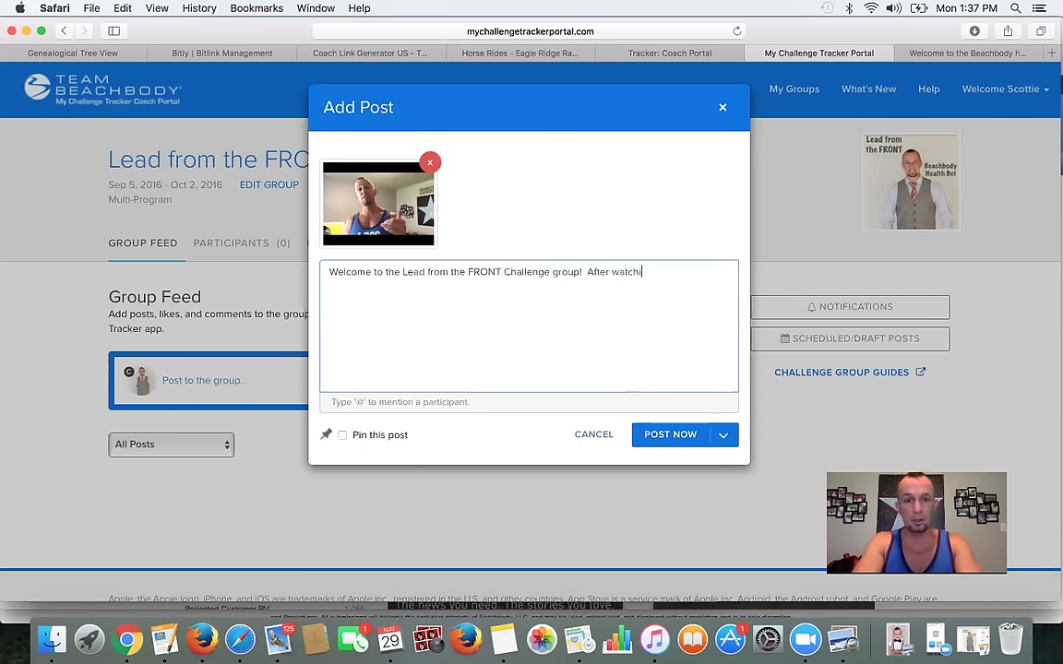
pyautogui.write('ng this video Commebt')
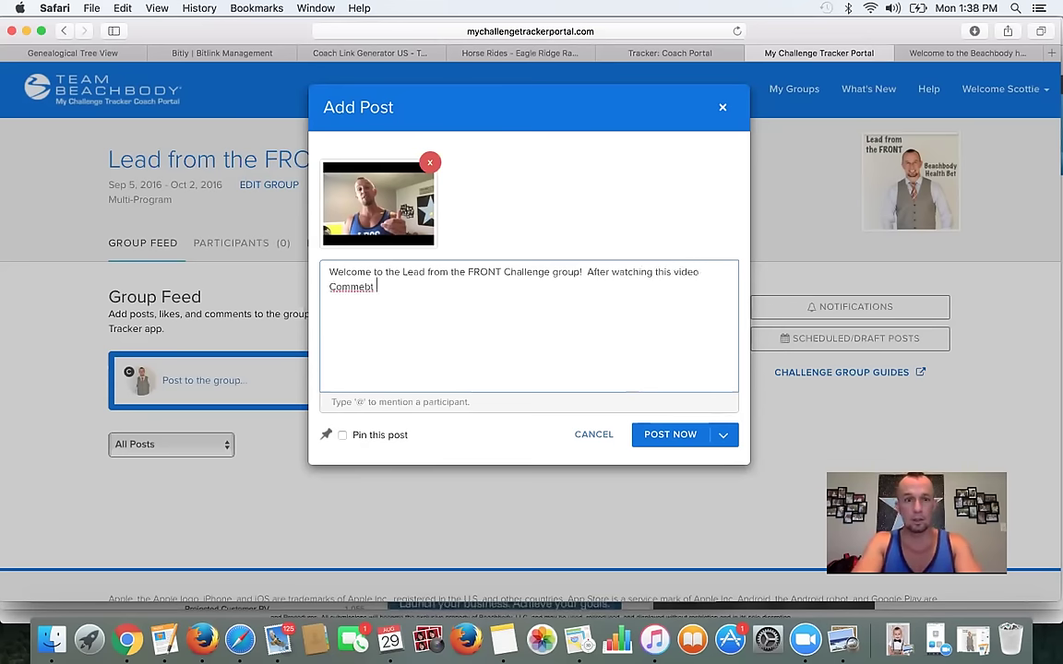
pyautogui.press('BackSpace')
pyautogui.press('BackSpace')
pyautogui.write('n')
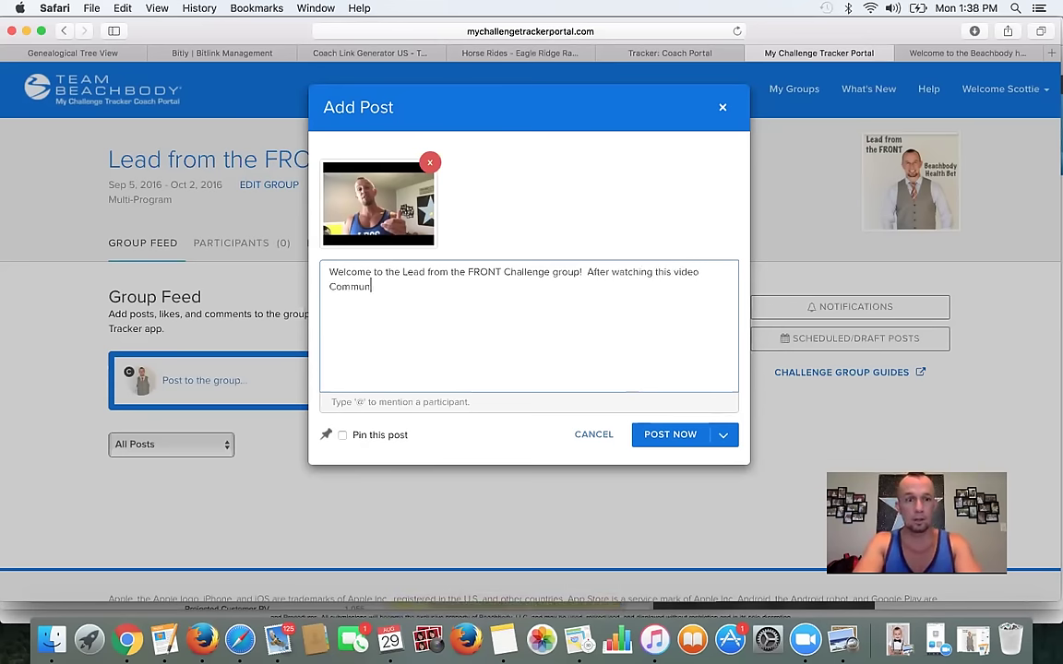
pyautogui.write('t below wth t')
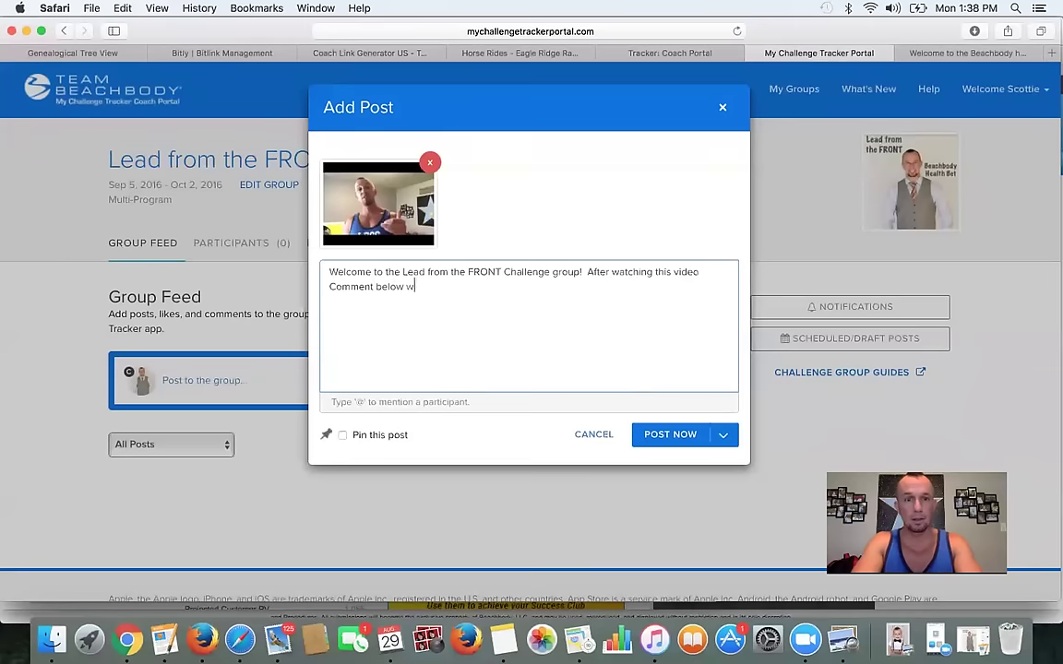
pyautogui.press('BackSpace')
pyautogui.press('BackSpace')
pyautogui.press('BackSpace')
pyautogui.press('BackSpace')
pyautogui.write('tih')
pyautogui.press('BackSpace')
pyautogui.press('BackSpace')
pyautogui.press('BackSpace')
pyautogui.write('ith these three things.  ')
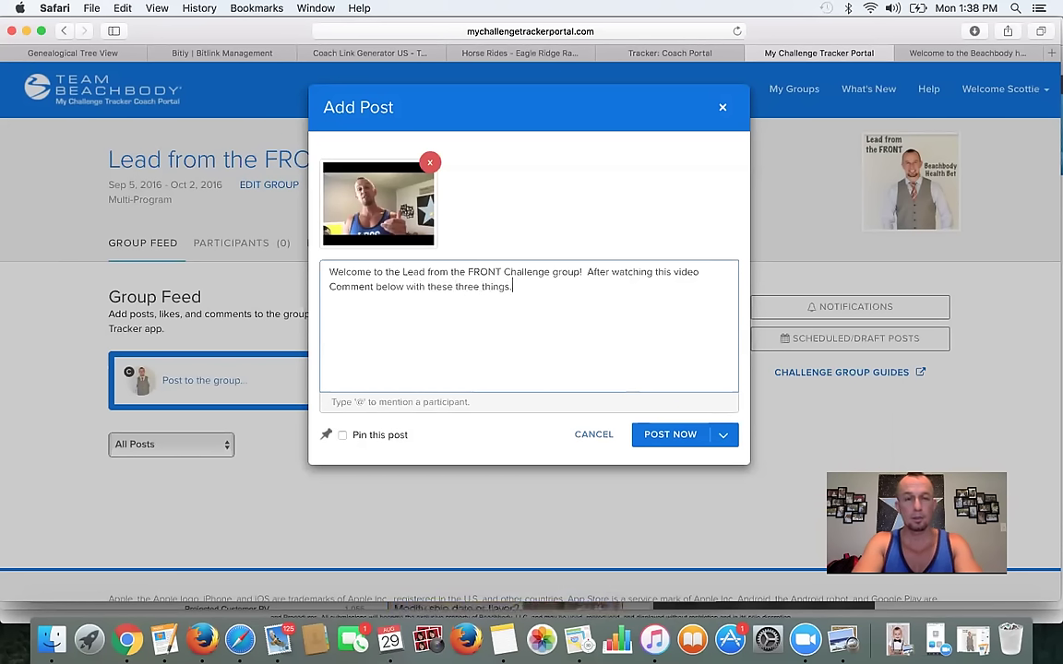
pyautogui.write('1.) ')
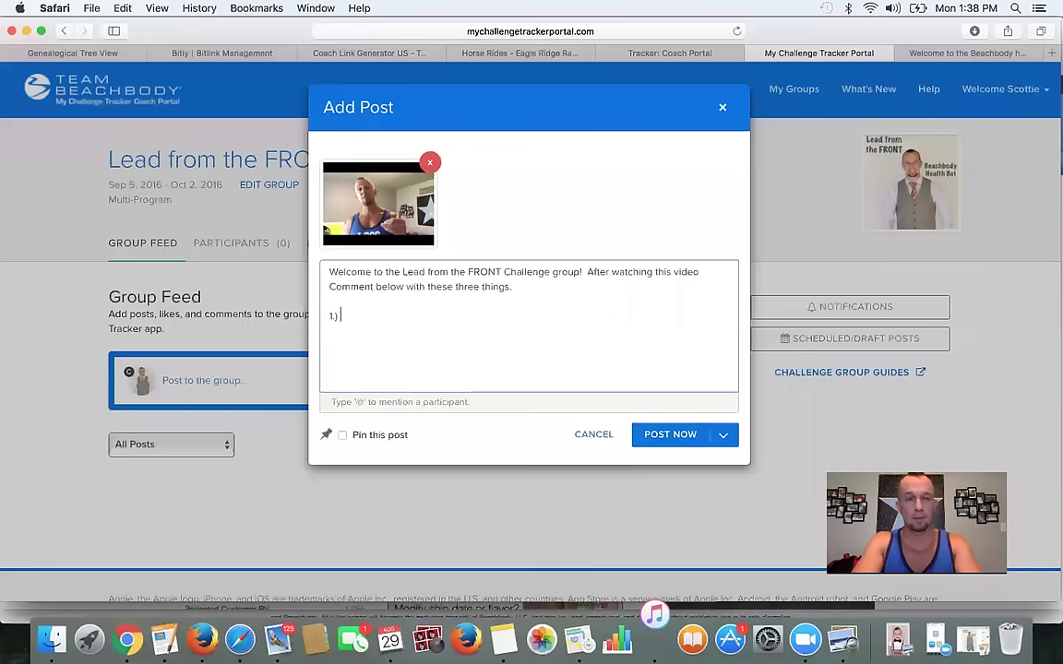
pyautogui.write('What workout program ae y')
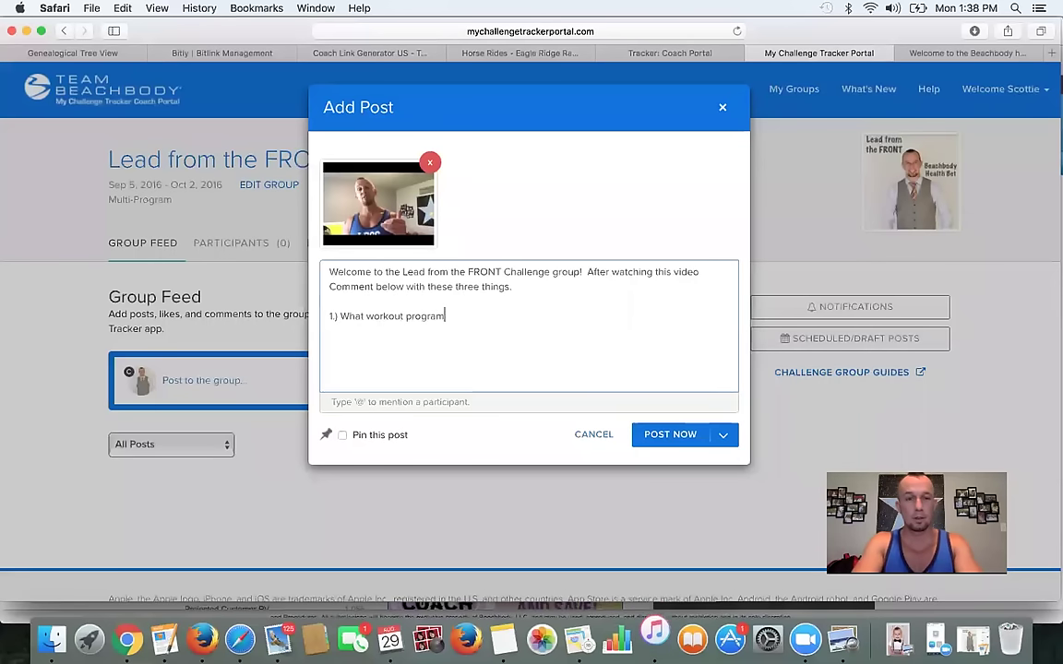
pyautogui.press('BackSpace')
pyautogui.press('BackSpace')
pyautogui.press('BackSpace')
pyautogui.press('BackSpace')
pyautogui.write('are you doing?')
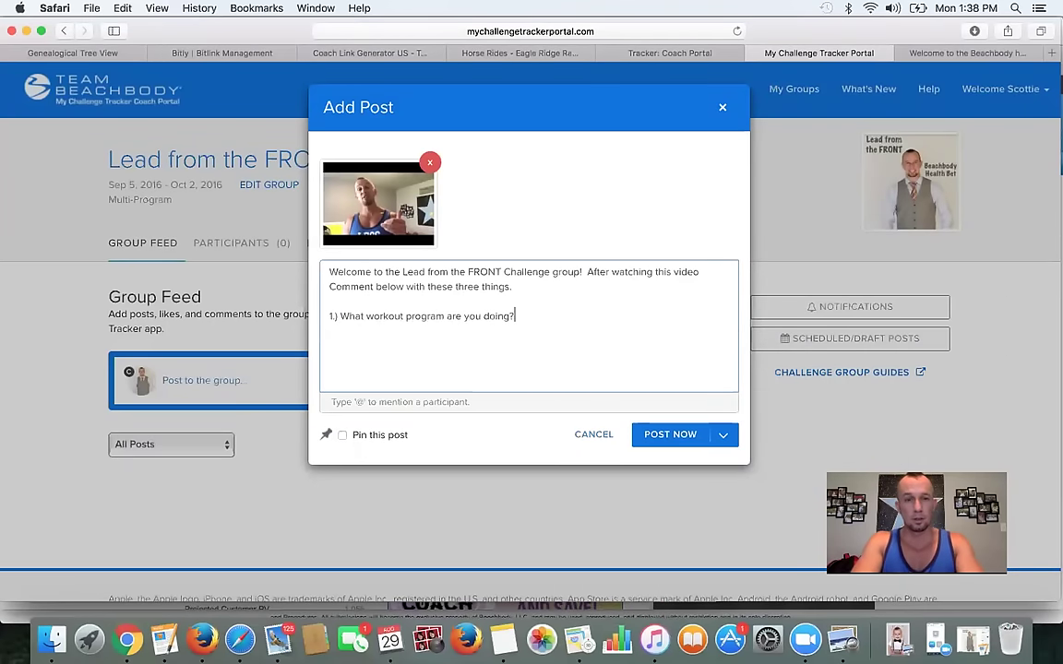
# - Add questions 2 (Shakeology flavor) and 3 (finishing strong), pin the post, and publish it
pyautogui.press('Return')
pyautogui.write('2.)')
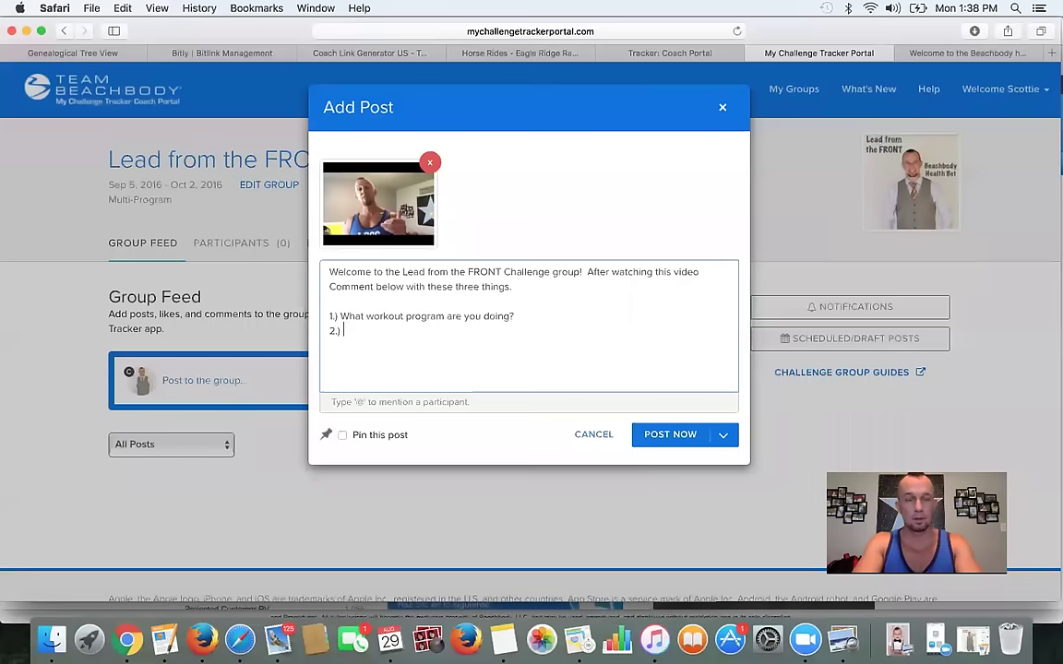
pyautogui.write(' What flavor of Shakeology are y')
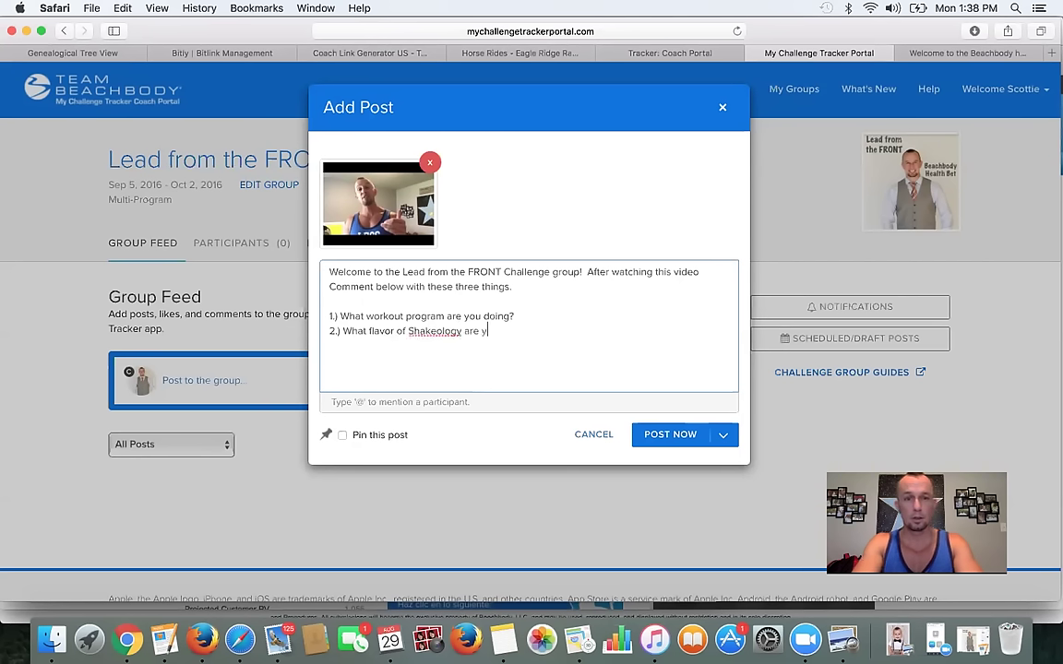
pyautogui.write('ou usin')
pyautogui.write('g?')
pyautogui.press('Return')
pyautogui.write('3.)')
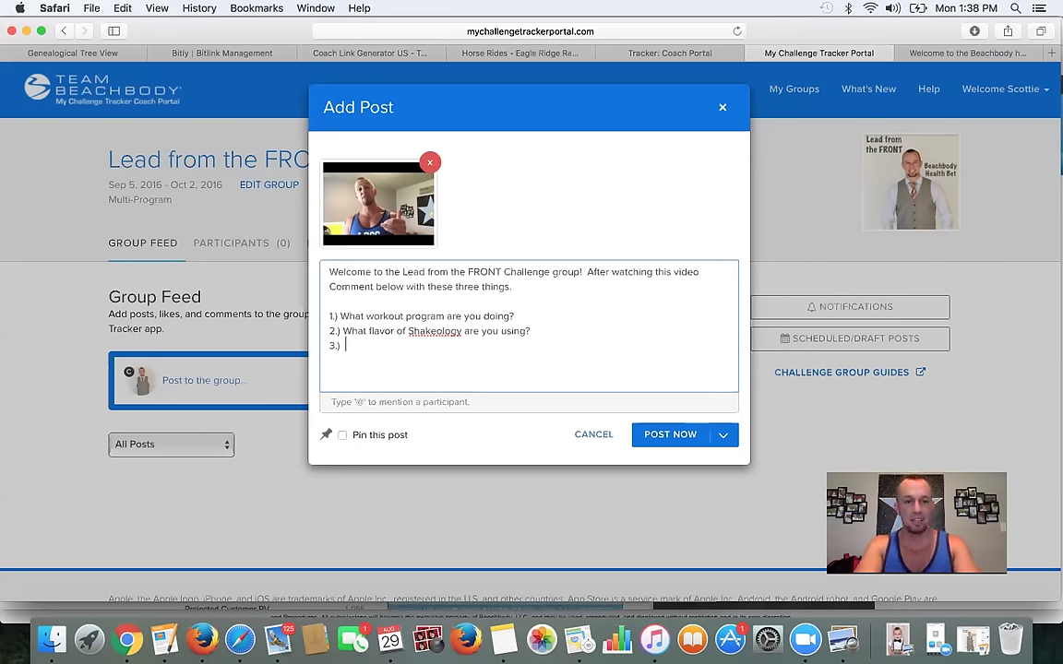
pyautogui.write('Why is it important that you finish this group strong.')
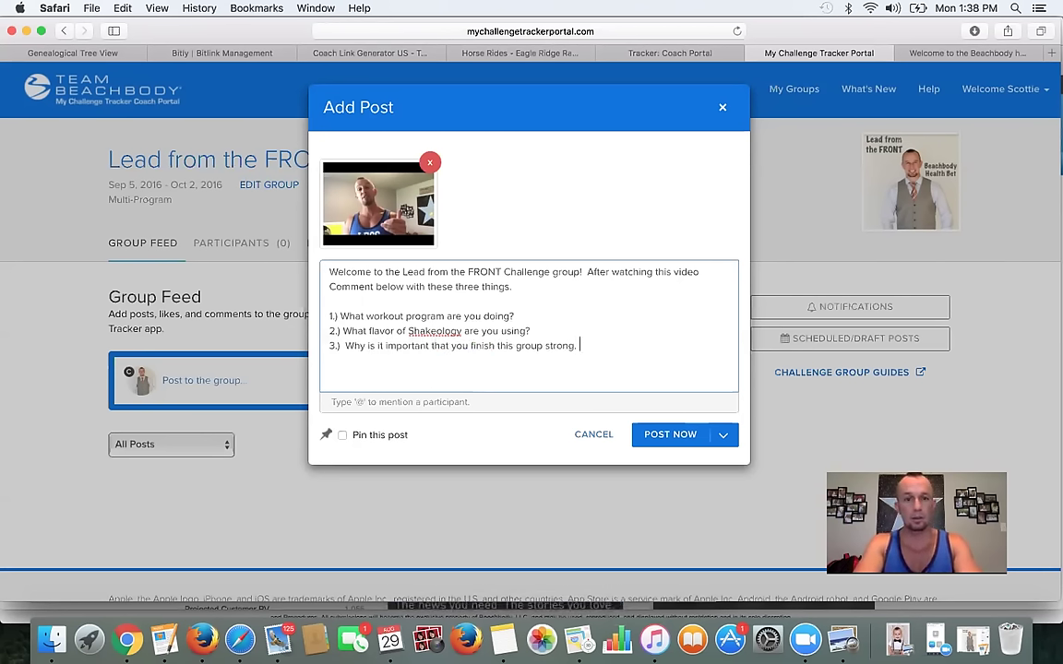
pyautogui.click(343, 436)
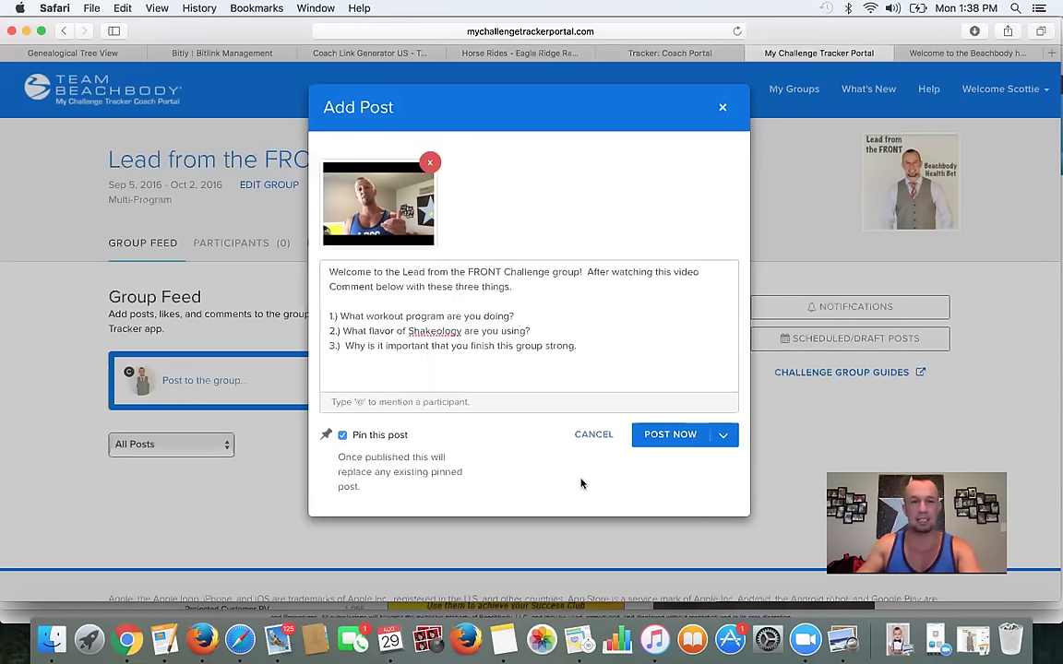
pyautogui.click(670, 435)
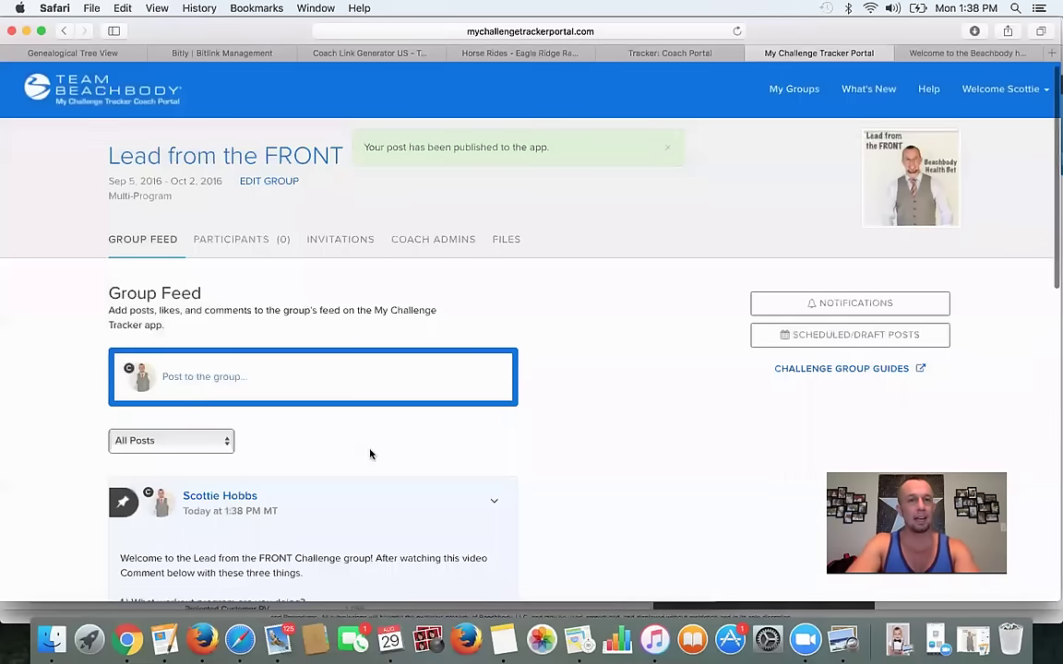
pyautogui.scroll(-3, 370, 453)
pyautogui.scroll(-10, 507, 452)
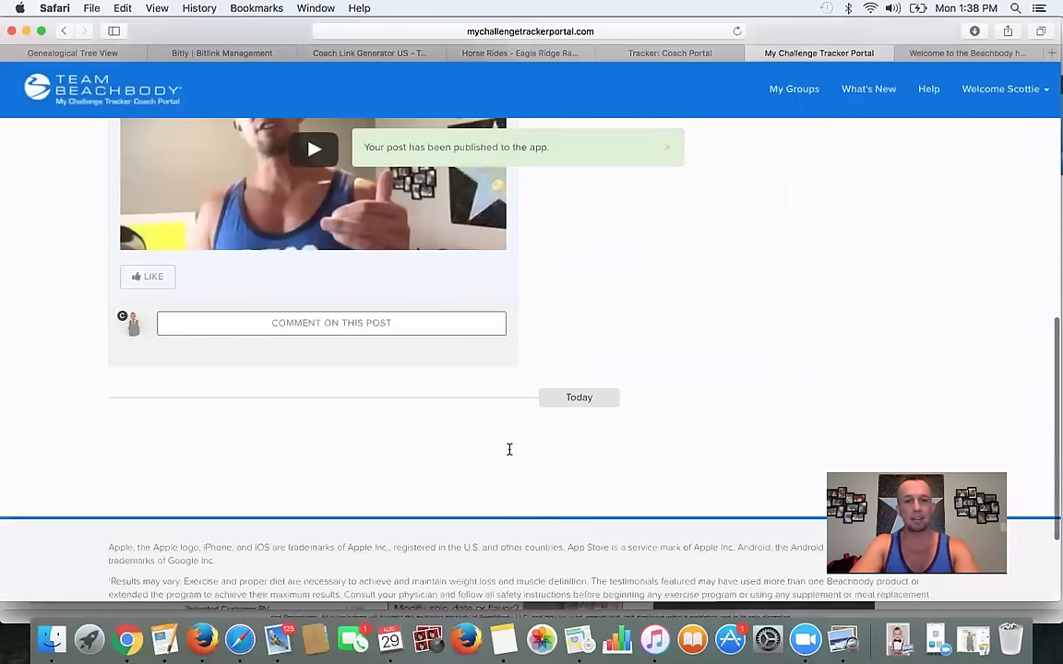
pyautogui.scroll(10, 611, 486)
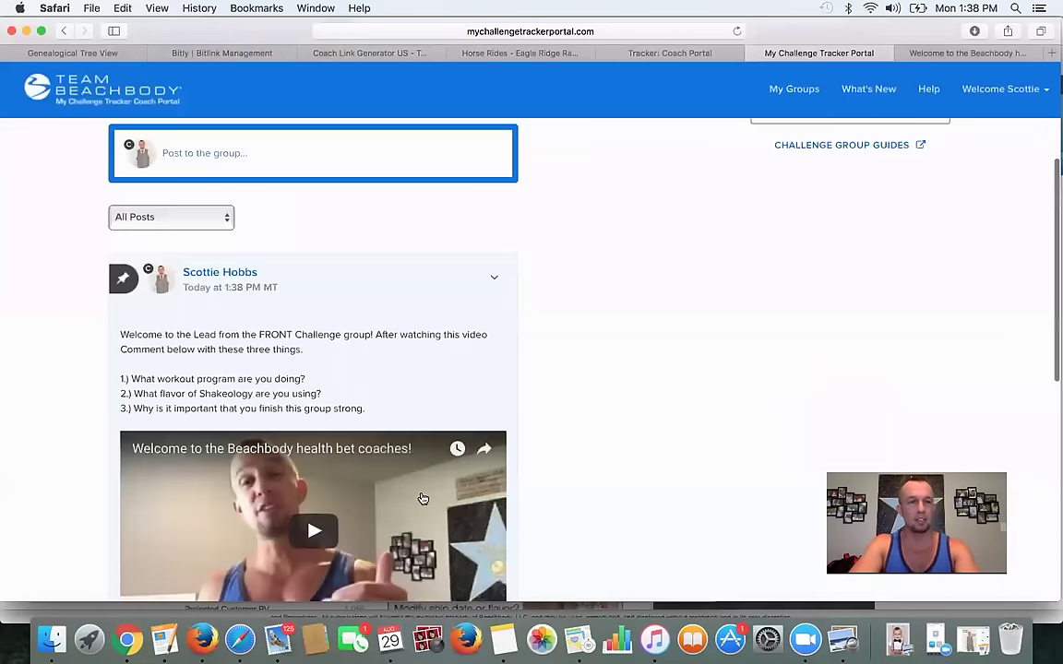
pyautogui.scroll(-2, 422, 498)
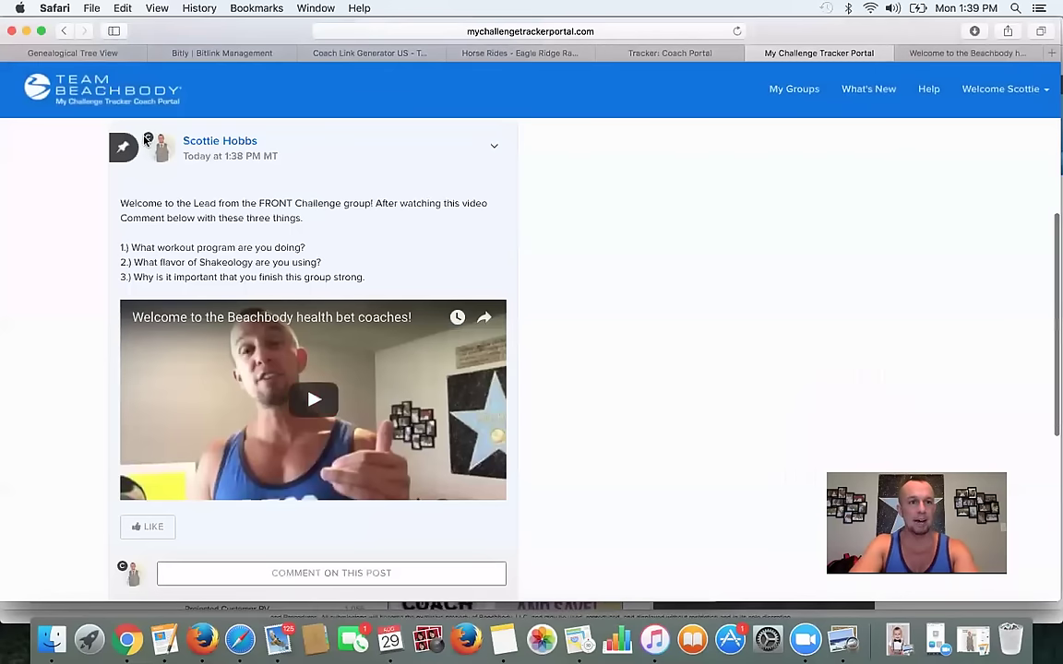
pyautogui.scroll(-1, 195, 216)
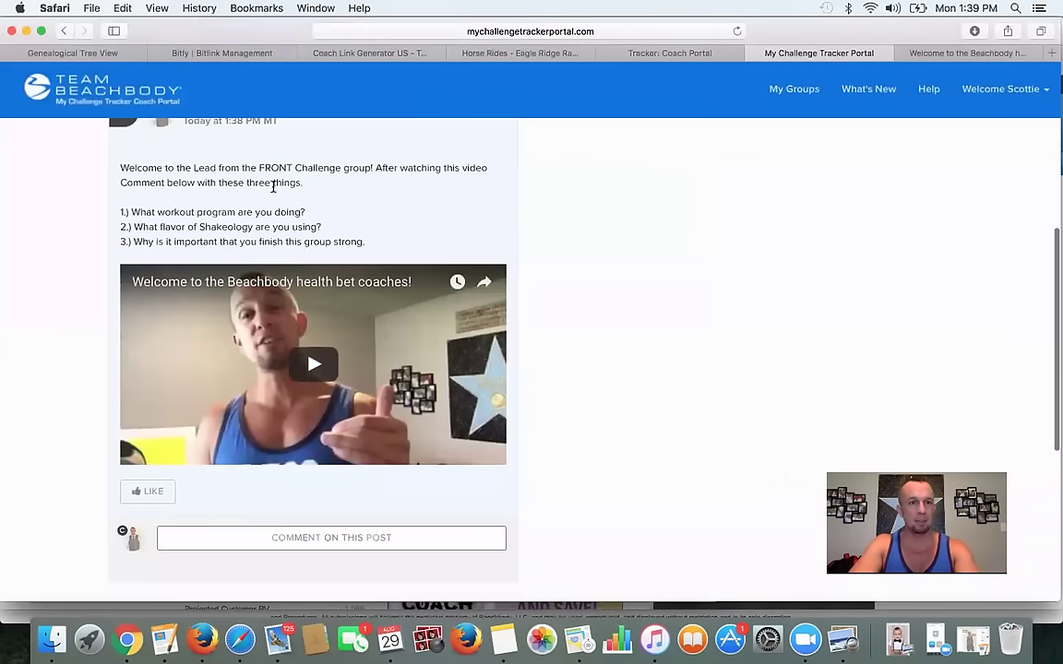
pyautogui.scroll(3, 489, 277)
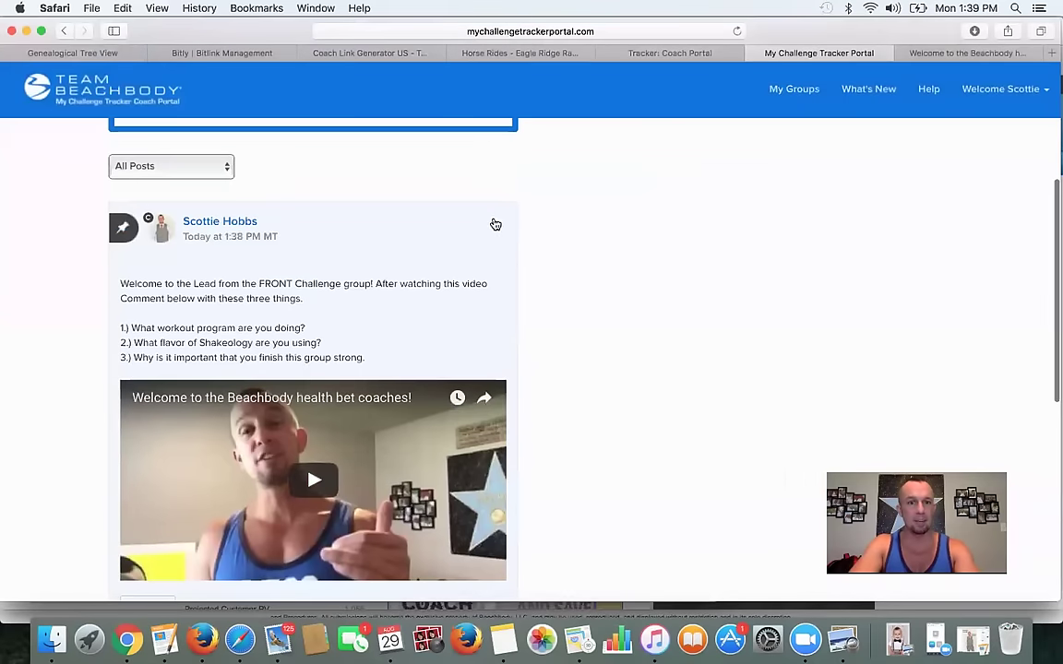
pyautogui.click(495, 229)
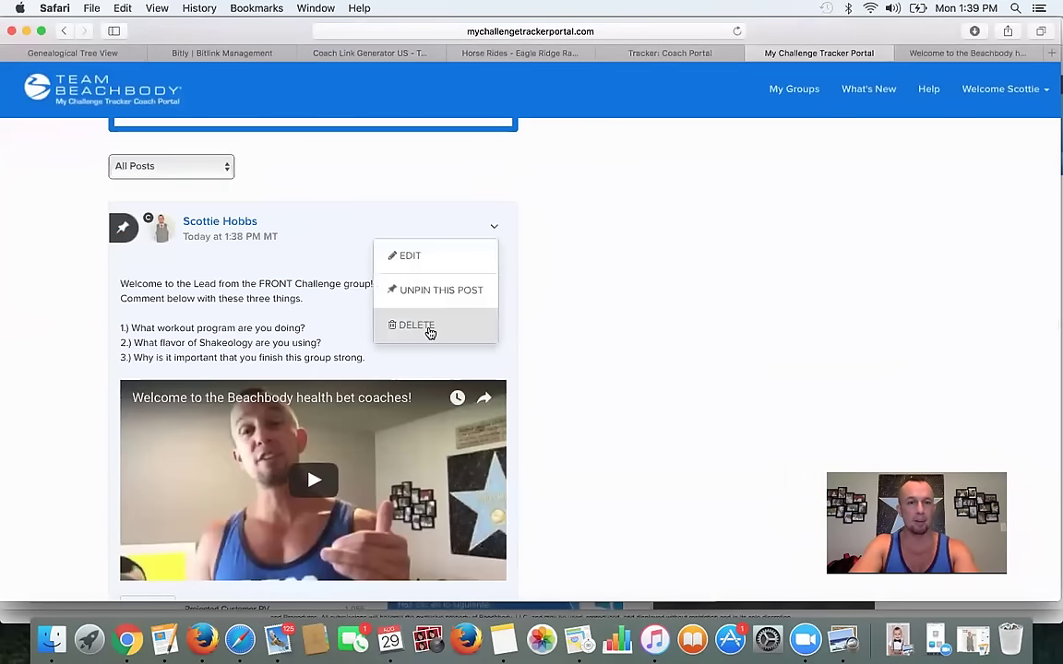
pyautogui.click(589, 230)
pyautogui.scroll(-2, 401, 276)
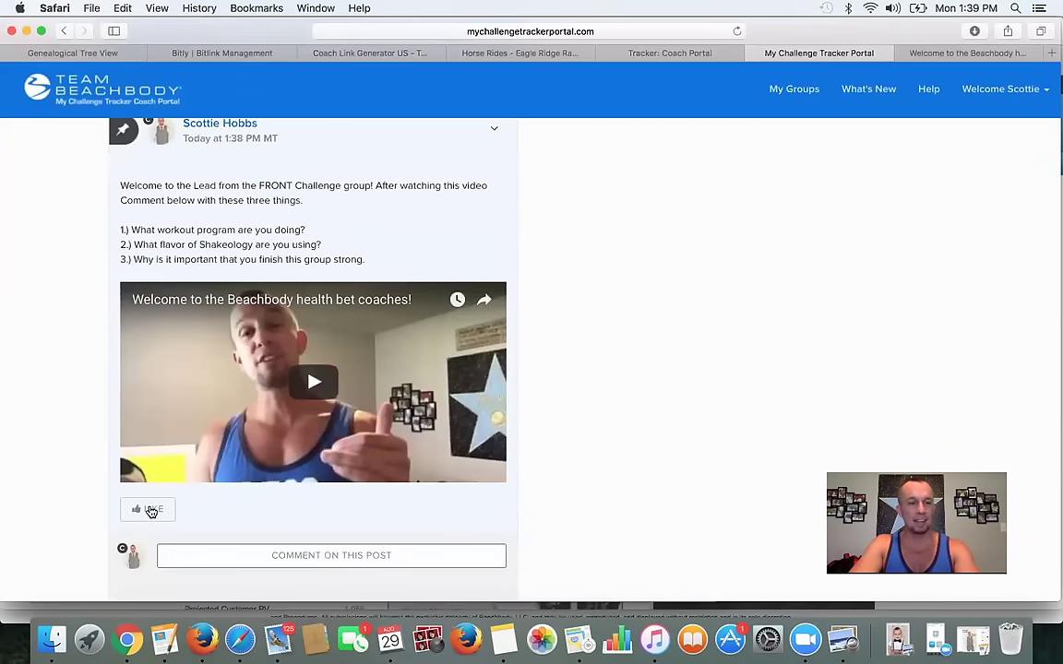
pyautogui.scroll(-2, 265, 550)
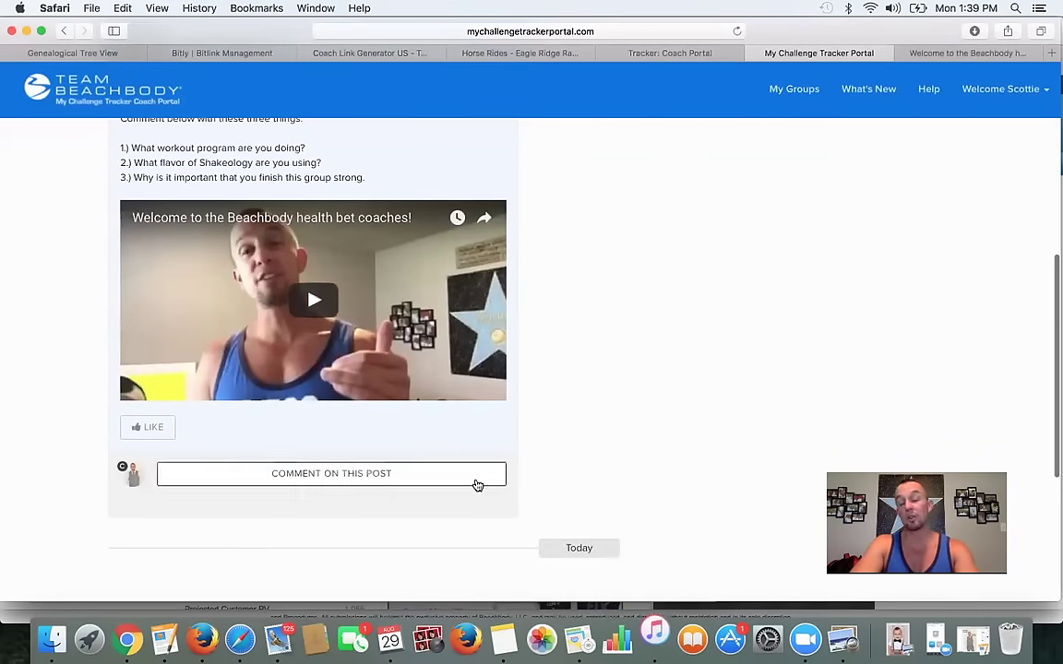
pyautogui.click(286, 477)
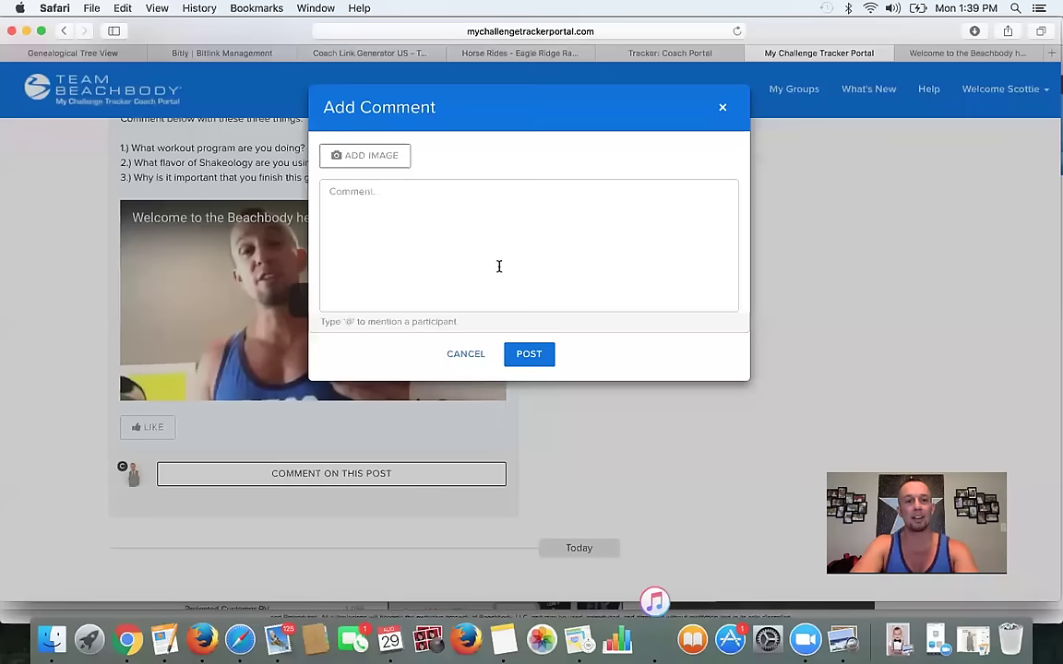
pyautogui.click(424, 201)
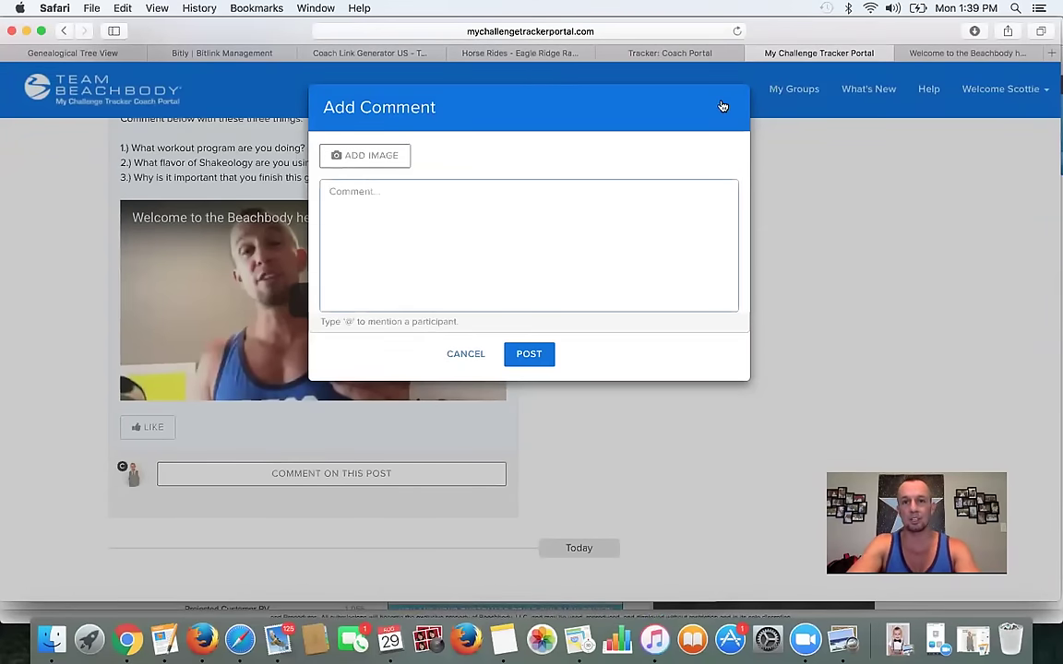
pyautogui.click(723, 107)
pyautogui.scroll(5, 583, 291)
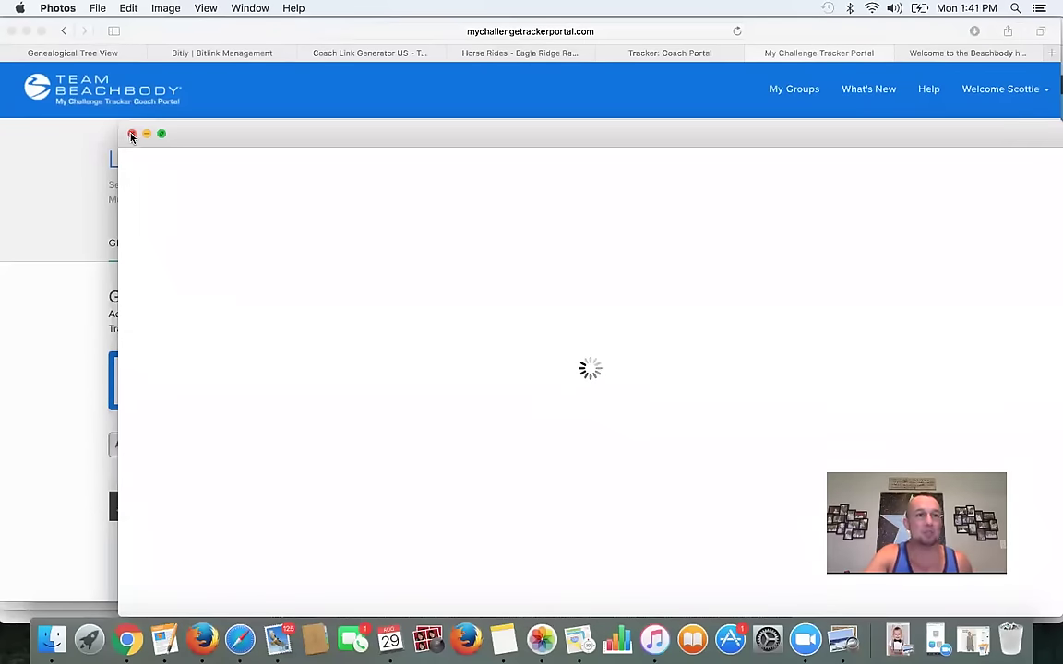
pyautogui.click(16, 225)
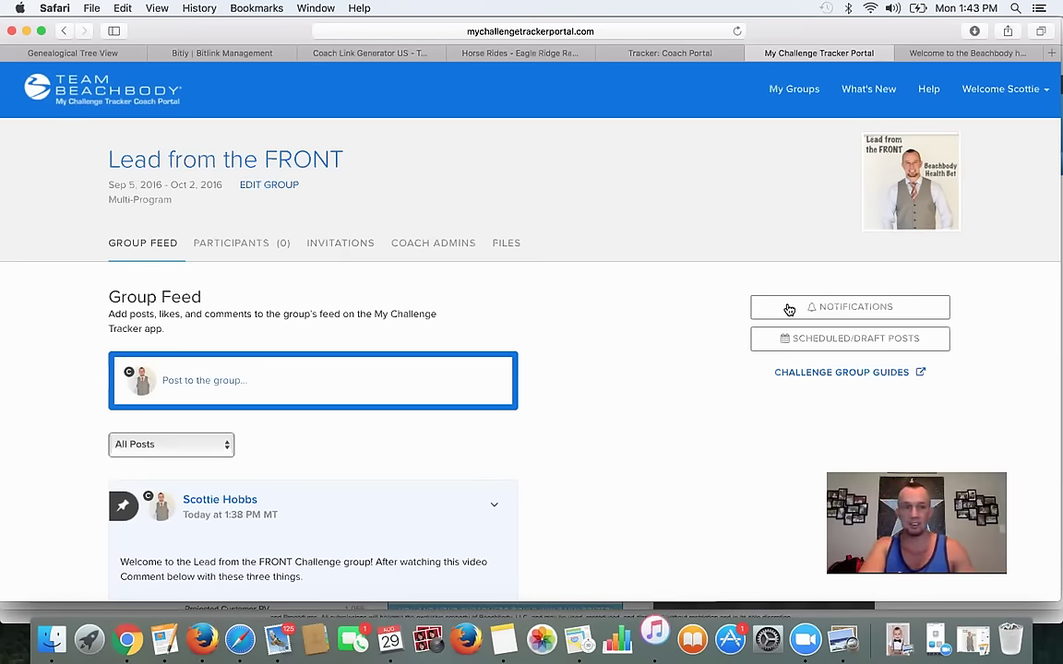
pyautogui.scroll(-3, 788, 438)
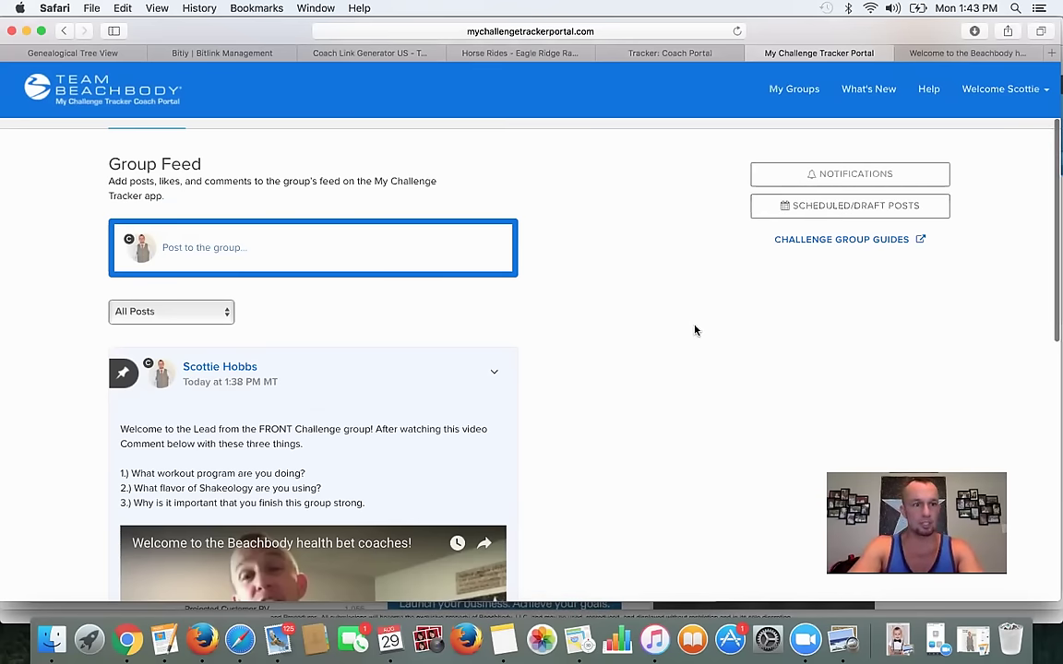
pyautogui.scroll(-3, 695, 329)
pyautogui.scroll(3, 695, 329)
pyautogui.scroll(2, 695, 330)
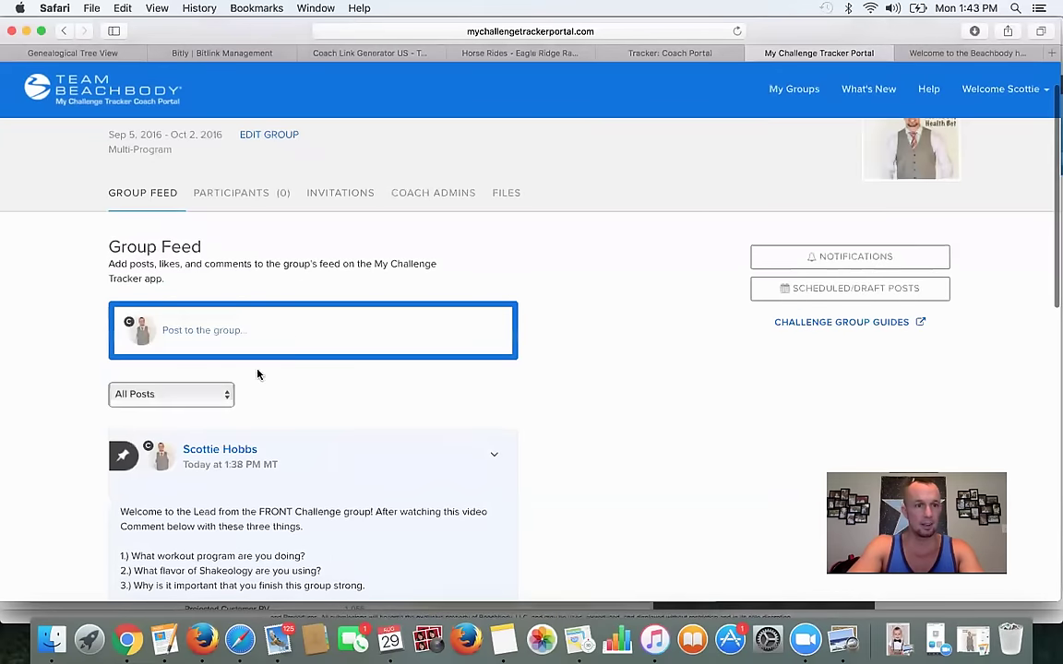
pyautogui.click(220, 397)
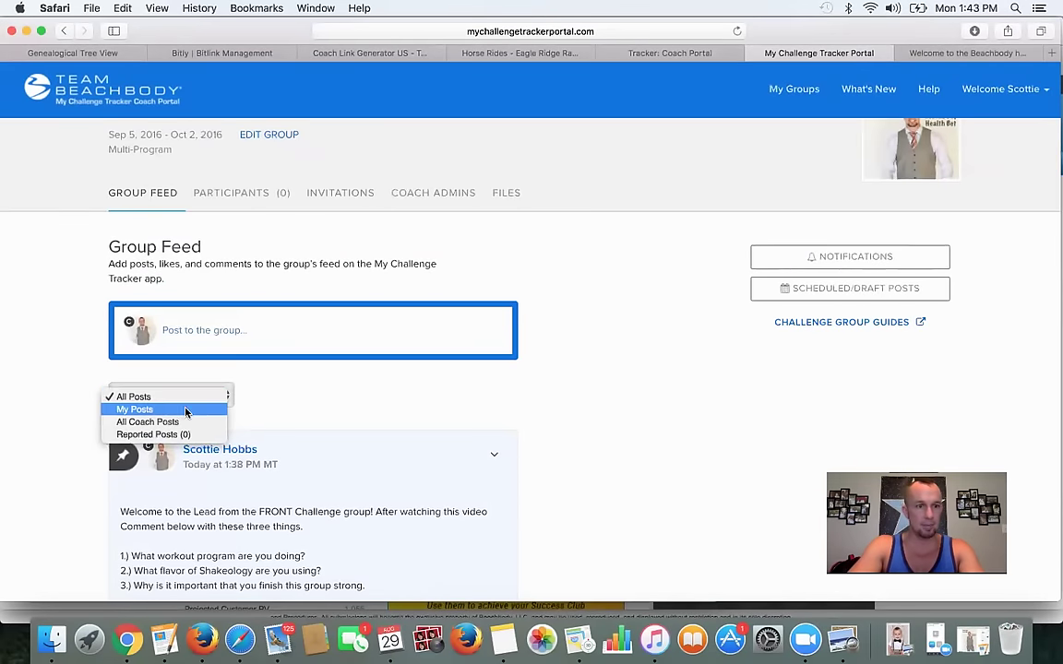
pyautogui.click(326, 388)
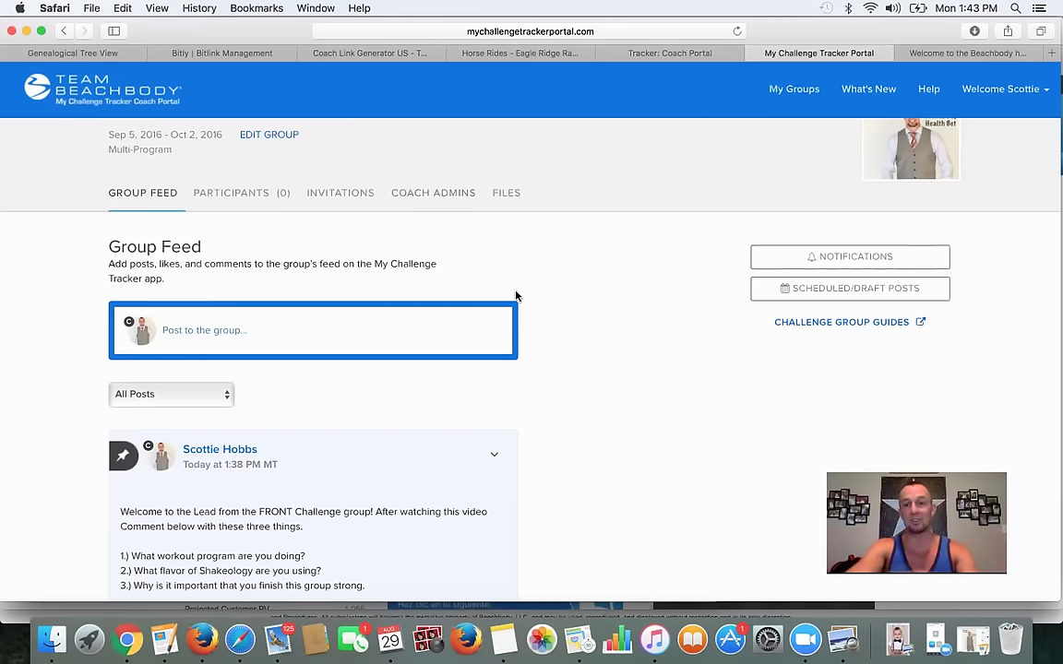
pyautogui.scroll(-5, 522, 384)
pyautogui.scroll(5, 521, 384)
pyautogui.scroll(1, 522, 384)
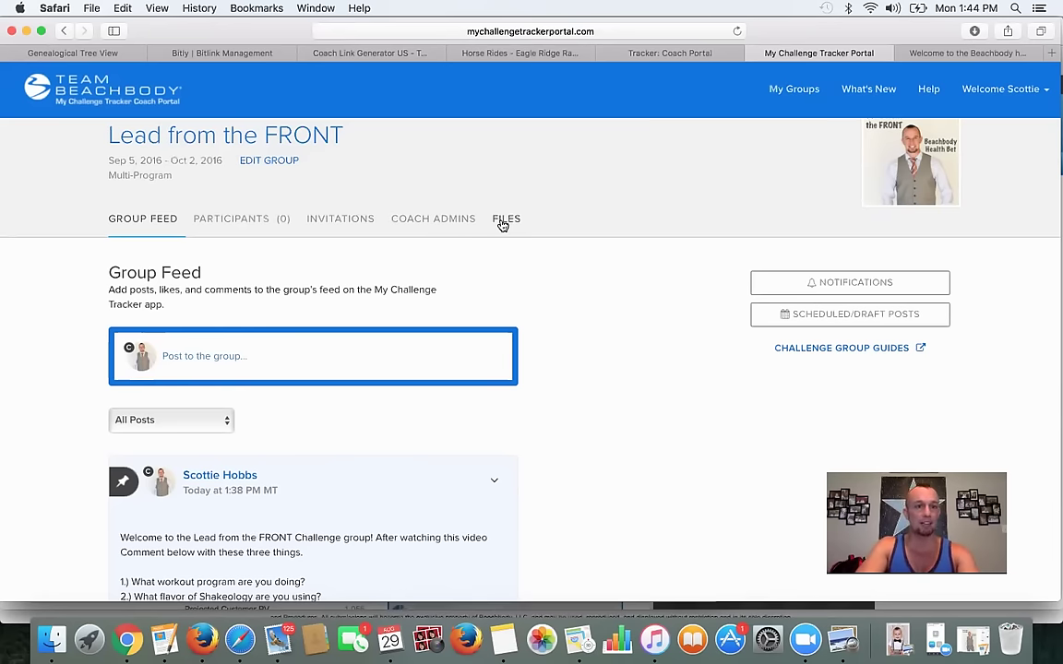
pyautogui.scroll(-1, 364, 314)
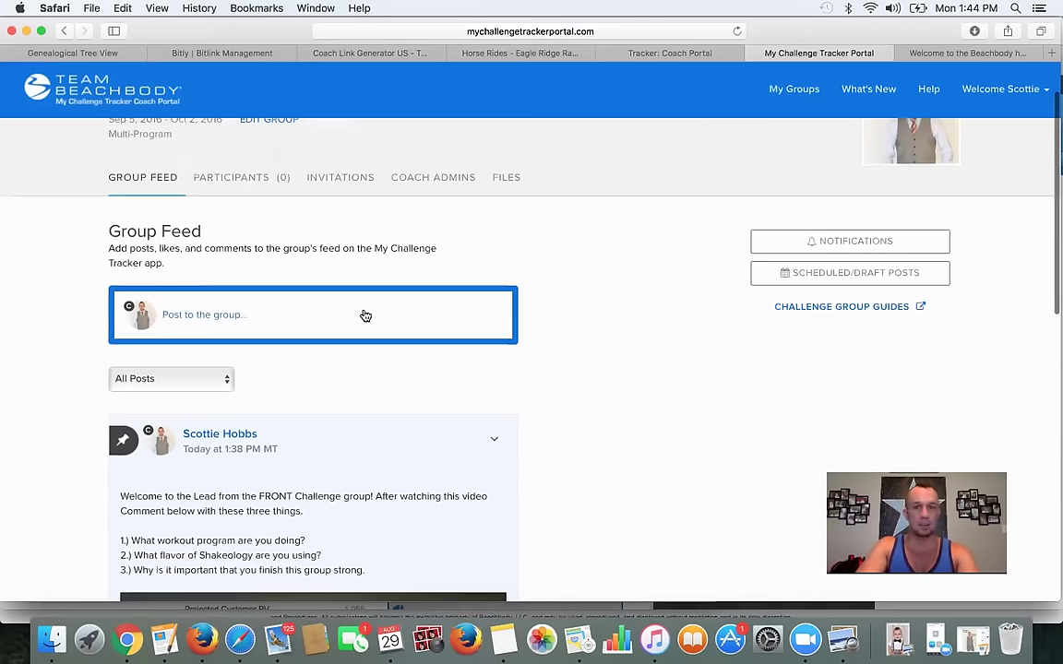
# - Start a new post from Scheduled/Draft Posts, then go to the coach's YouTube channel page
pyautogui.click(862, 275)
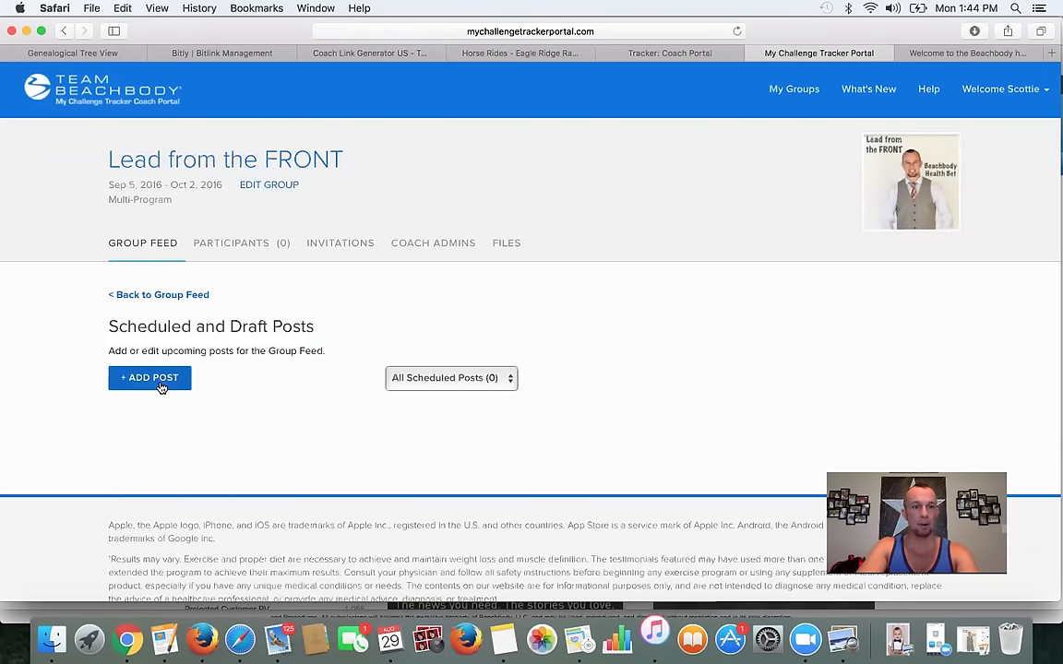
pyautogui.click(160, 385)
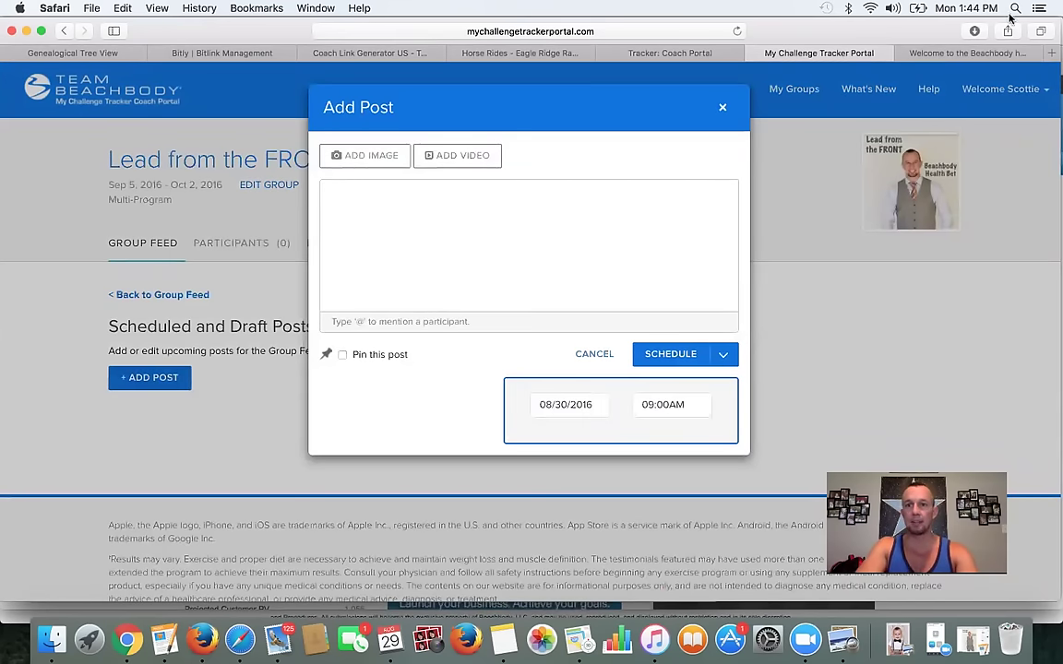
pyautogui.click(881, 53)
pyautogui.click(141, 558)
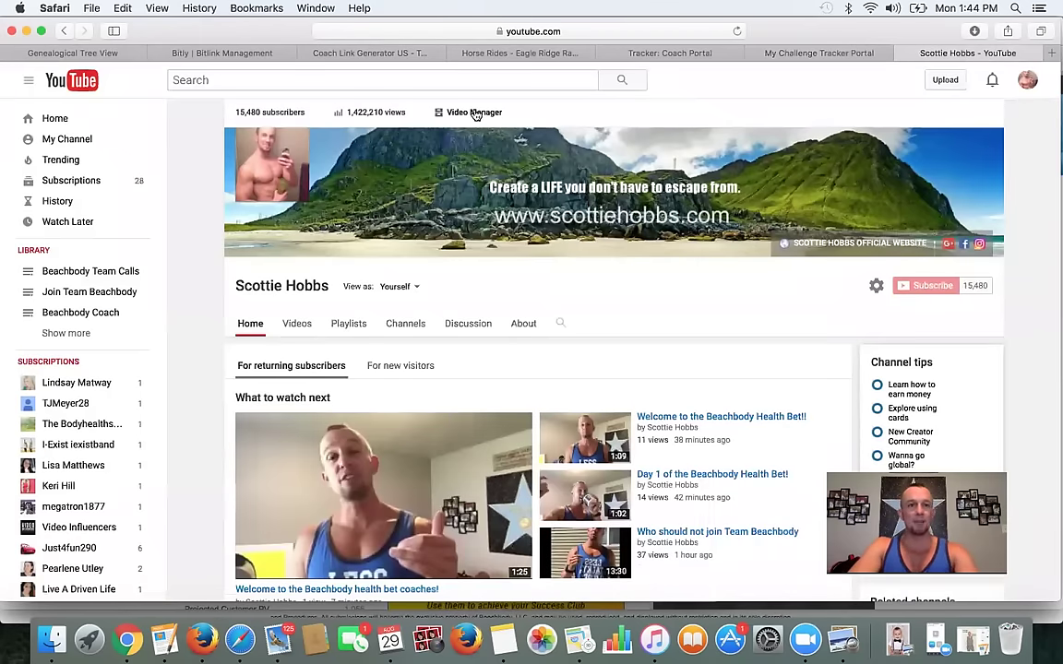
# - Open and pause the 'Welcome to day 1 of Lead from the front!' video, select its link, and go back
pyautogui.click(475, 112)
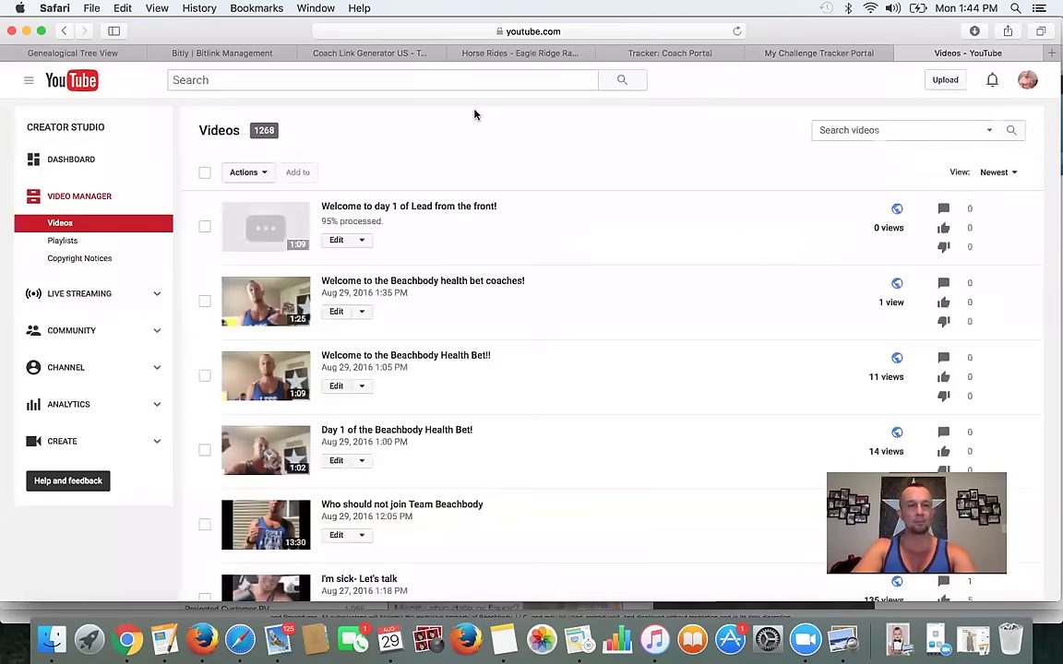
pyautogui.click(373, 209)
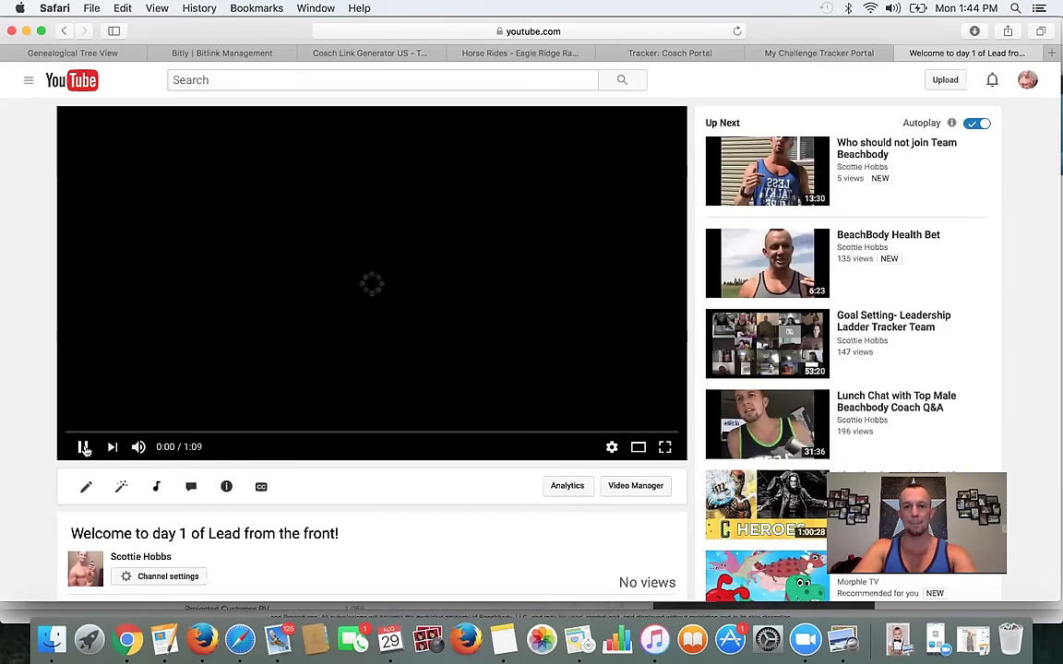
pyautogui.click(83, 447)
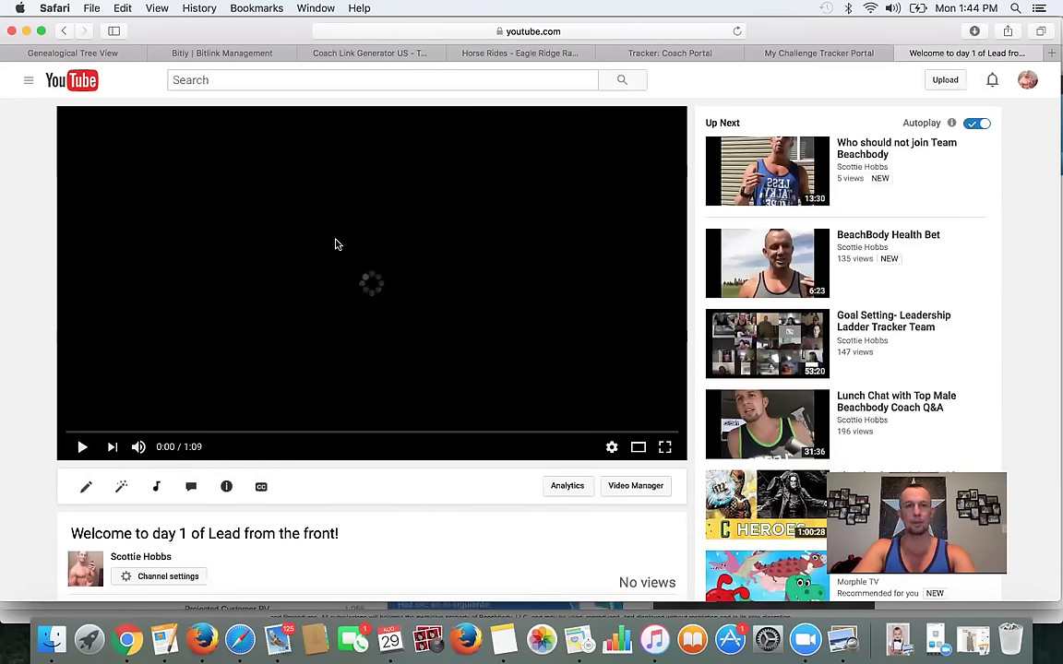
pyautogui.click(382, 34)
pyautogui.doubleClick(388, 30)
pyautogui.tripleClick(388, 30)
pyautogui.press('super+c')
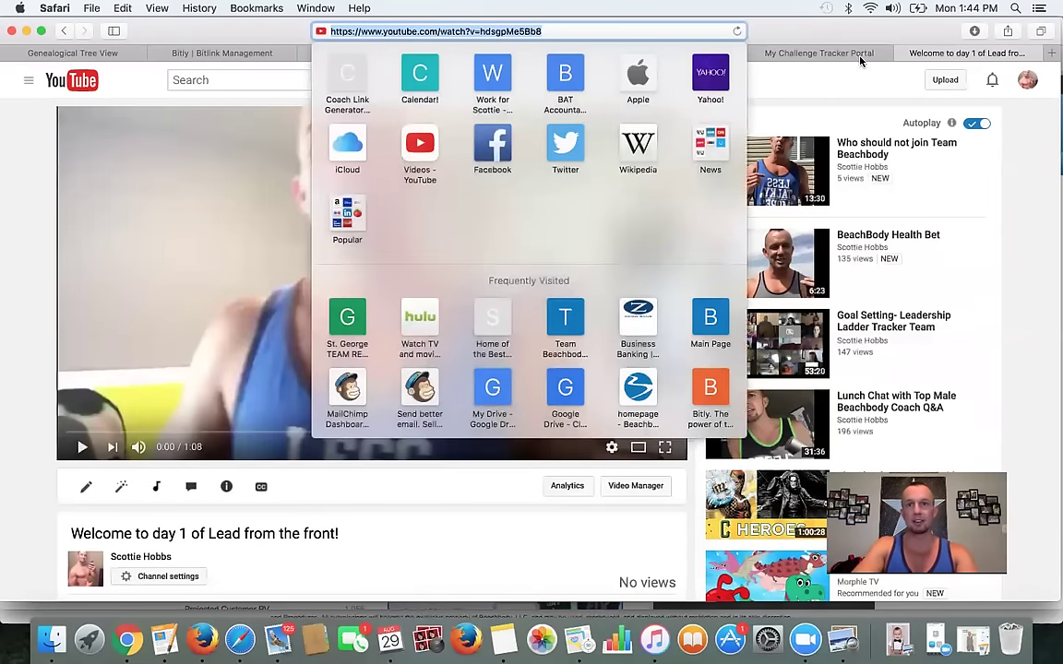
pyautogui.click(814, 55)
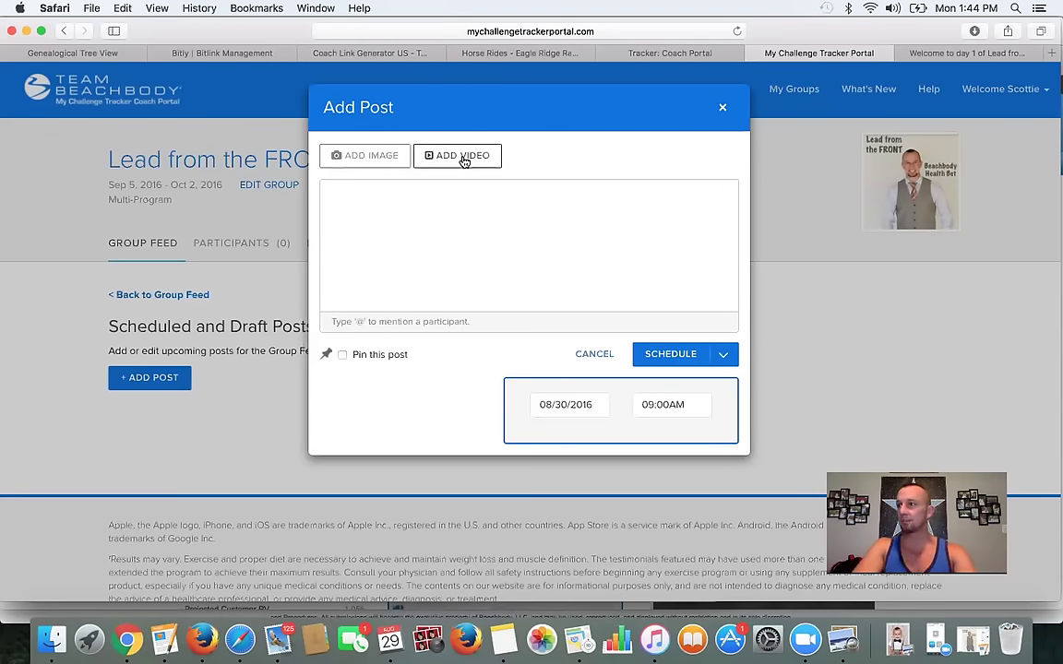
# - Attach the Day 1 YouTube video from its pasted link and begin typing the message
pyautogui.click(464, 158)
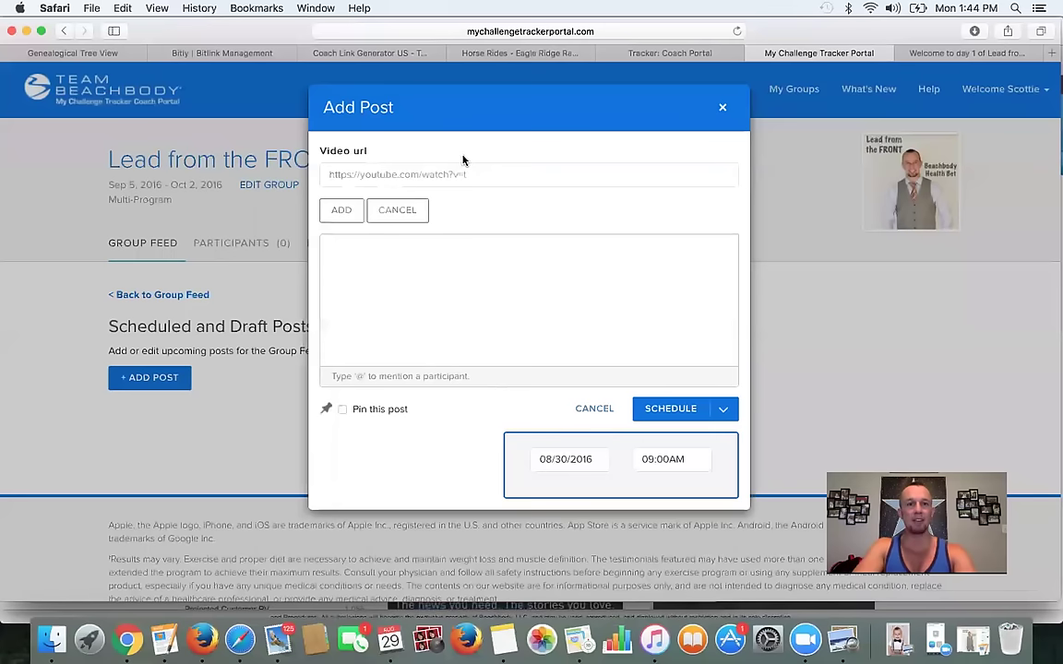
pyautogui.click(429, 175)
pyautogui.press('super+v')
pyautogui.click(466, 267)
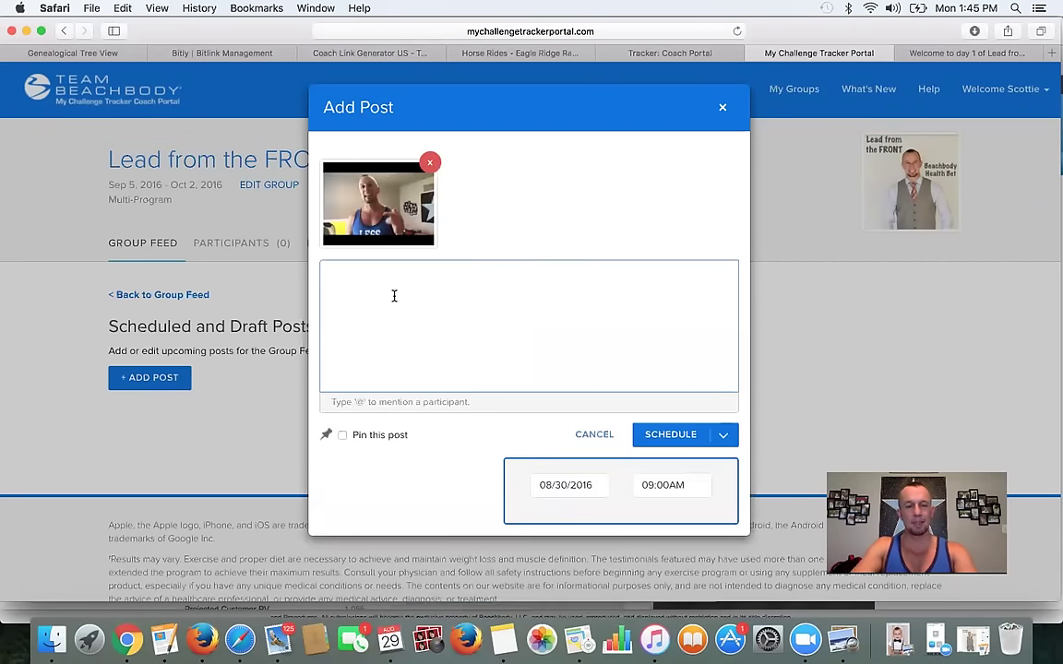
pyautogui.write('WE')
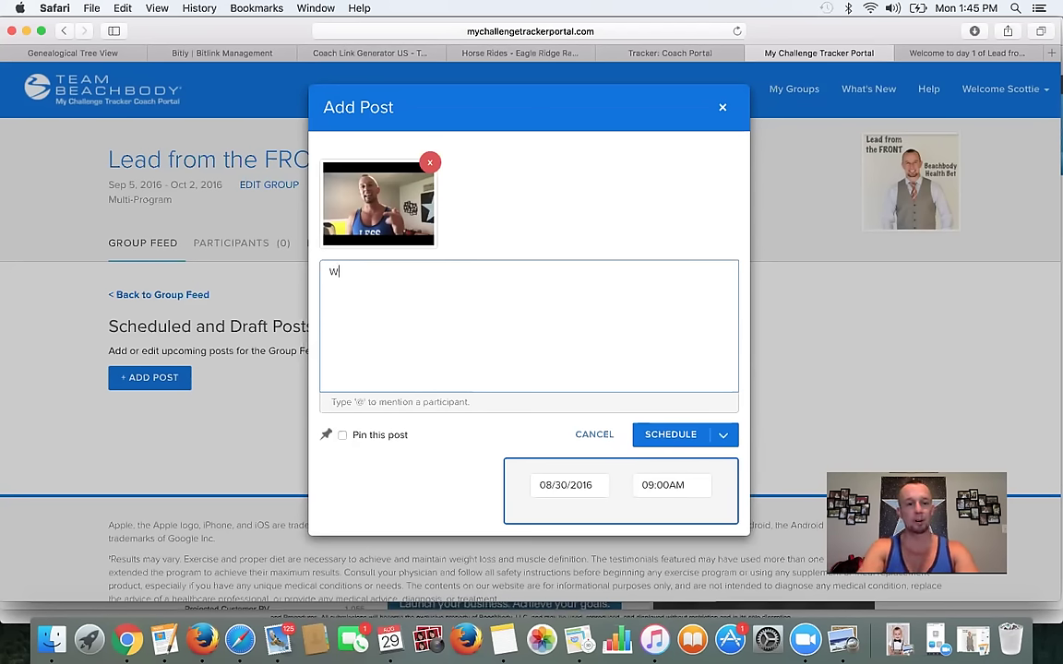
# - Write the greeting 'Welcome to day 1 of the Lead from the front Challenge group!' and start a new line
pyautogui.write('come to day 1 of the')
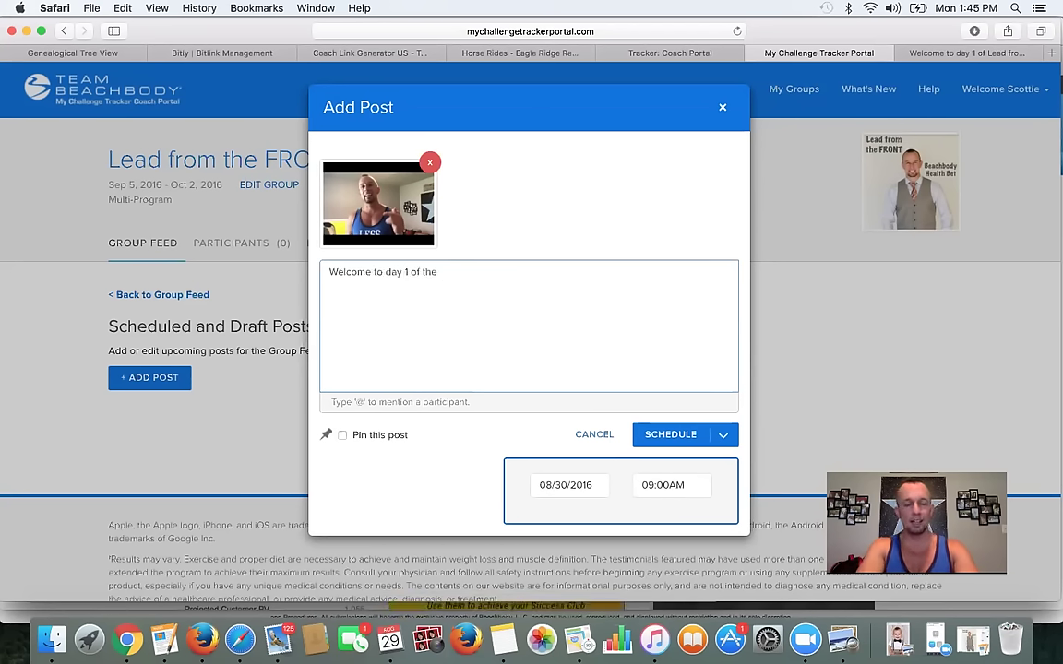
pyautogui.write(' Lead from the front Challenge group!')
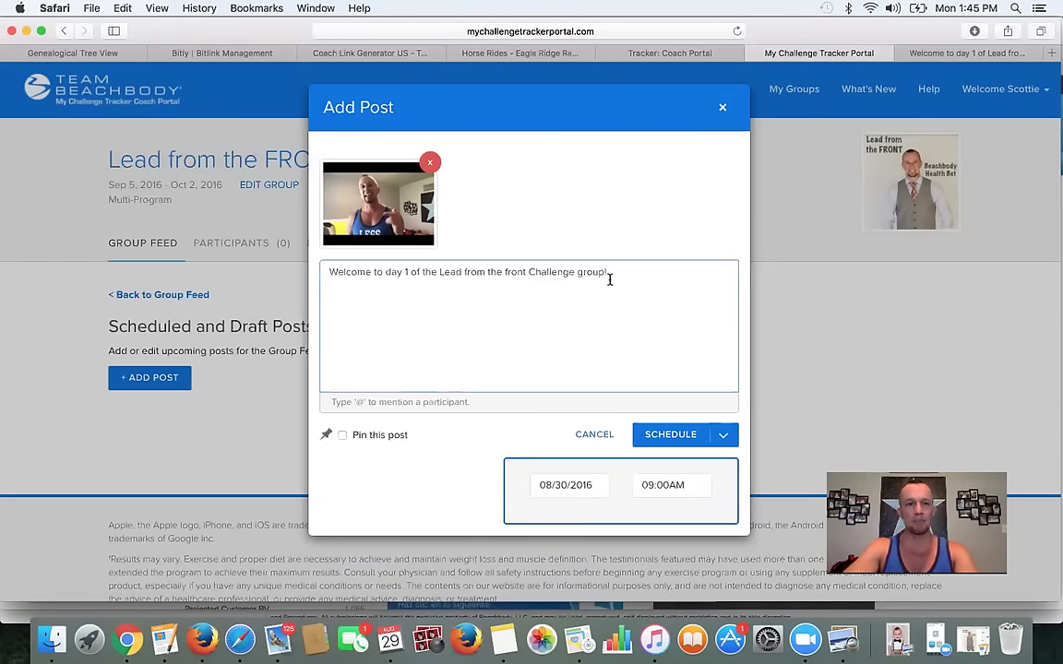
pyautogui.press('Return')
pyautogui.press('Return')
pyautogui.write('remember')
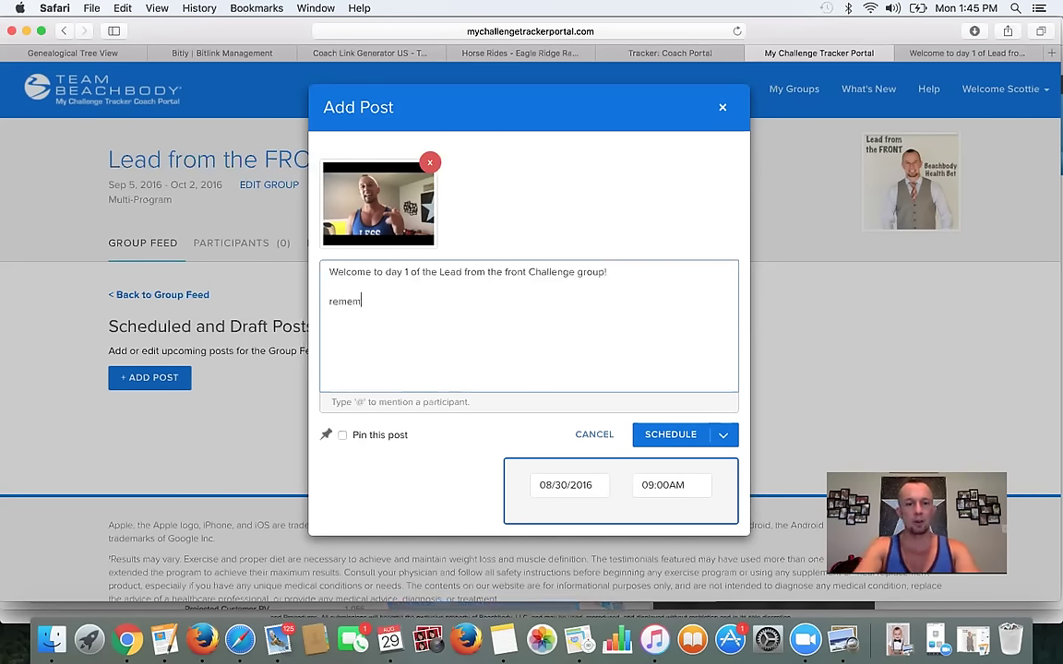
pyautogui.press('BackSpace')
pyautogui.press('BackSpace')
pyautogui.press('BackSpace')
pyautogui.press('BackSpace')
pyautogui.press('BackSpace')
pyautogui.press('BackSpace')
pyautogui.write('Remember to post y')
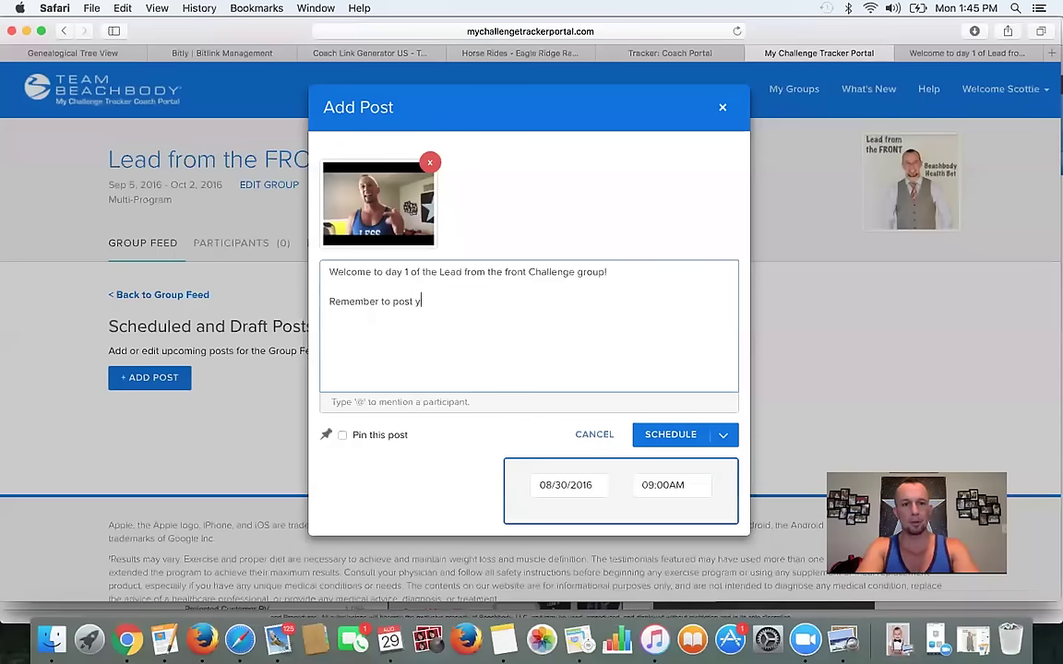
pyautogui.write('our accountabilty')
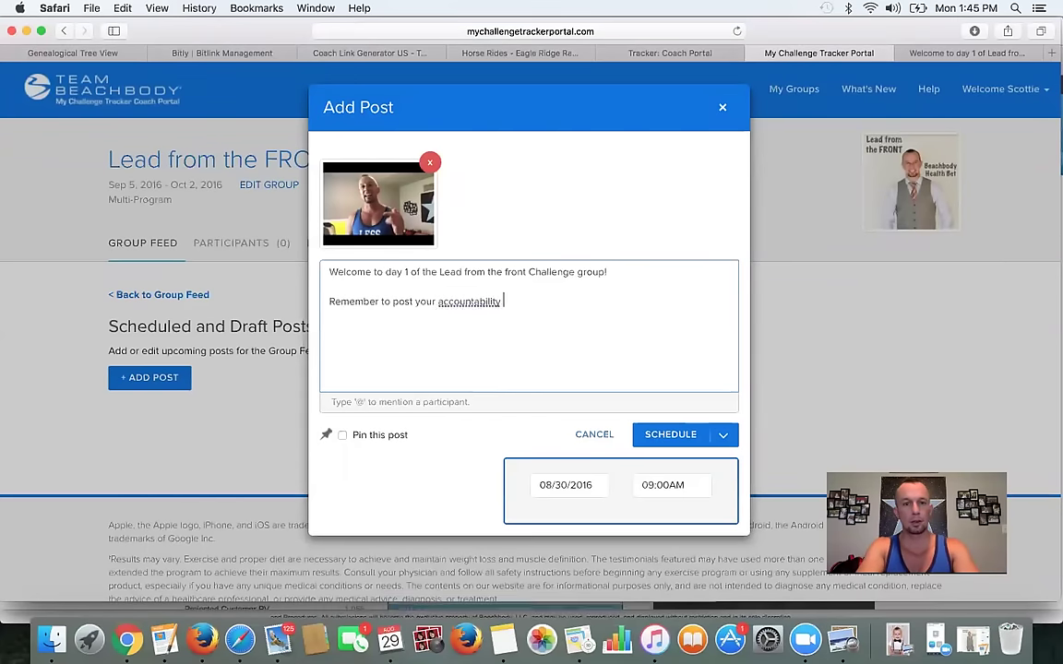
pyautogui.press('BackSpace')
pyautogui.press('BackSpace')
pyautogui.press('BackSpace')
pyautogui.press('BackSpace')
pyautogui.press('BackSpace')
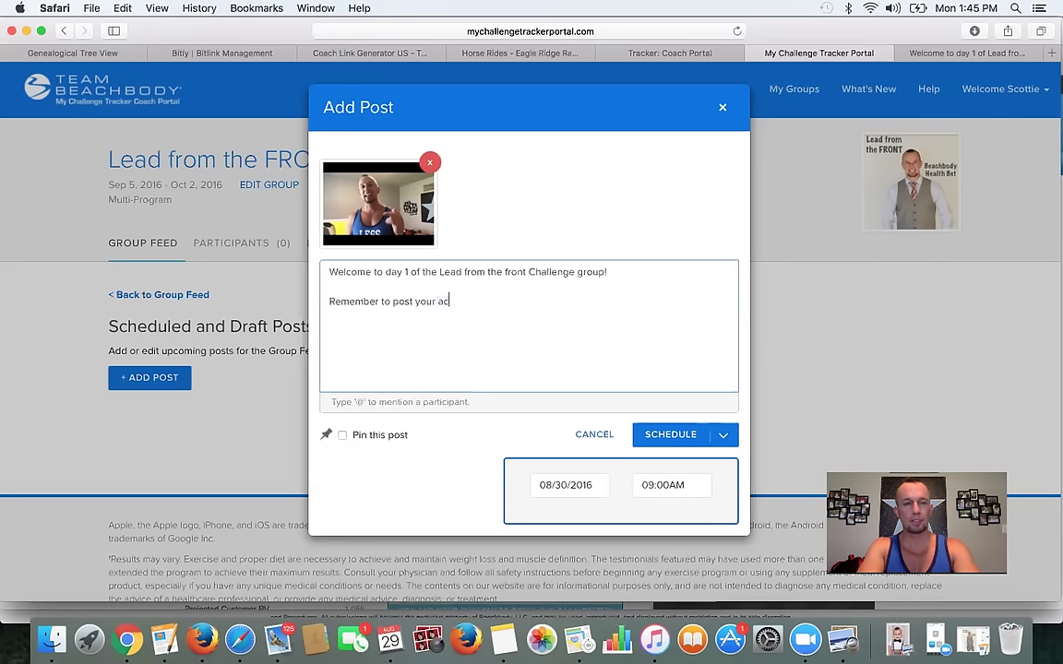
pyautogui.press('BackSpace')
pyautogui.press('BackSpace')
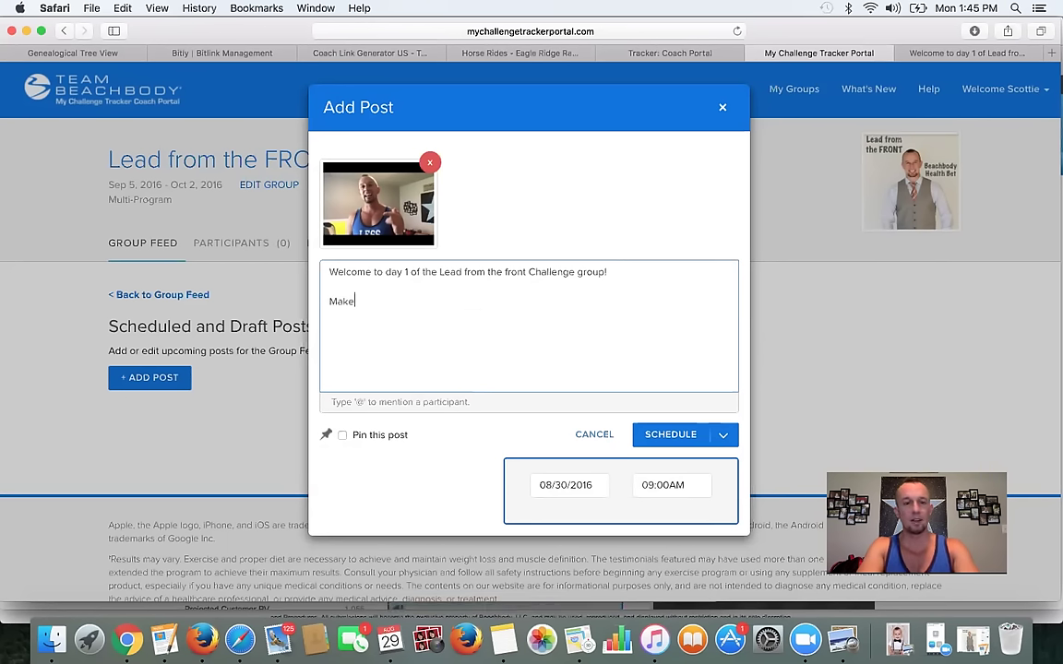
# - Add the reminder to save before pictures and measurements, plus 'Let's see those Accountability pictures today! :)'
pyautogui.write('Make sure that you have taken your before ')
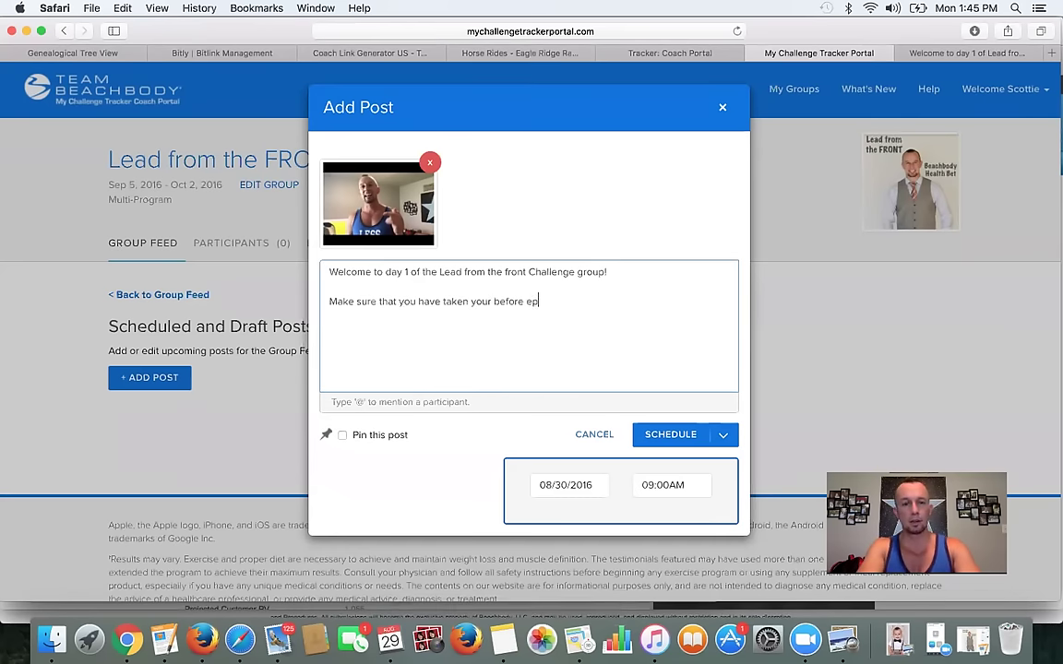
pyautogui.write('pictures and meadusr')
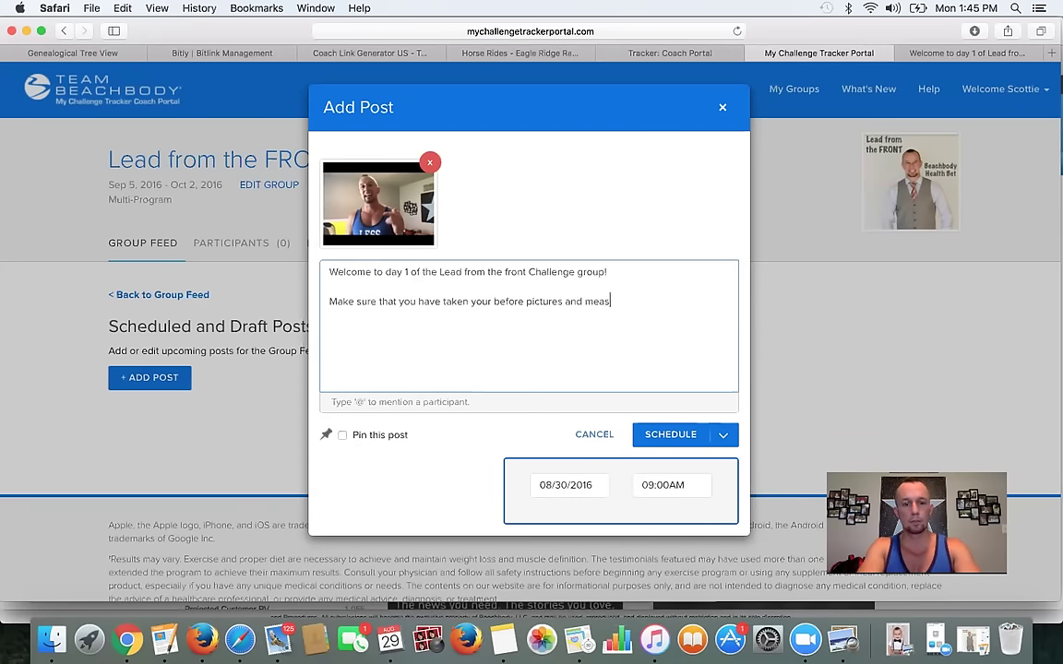
pyautogui.write('nts and saved them in a sa')
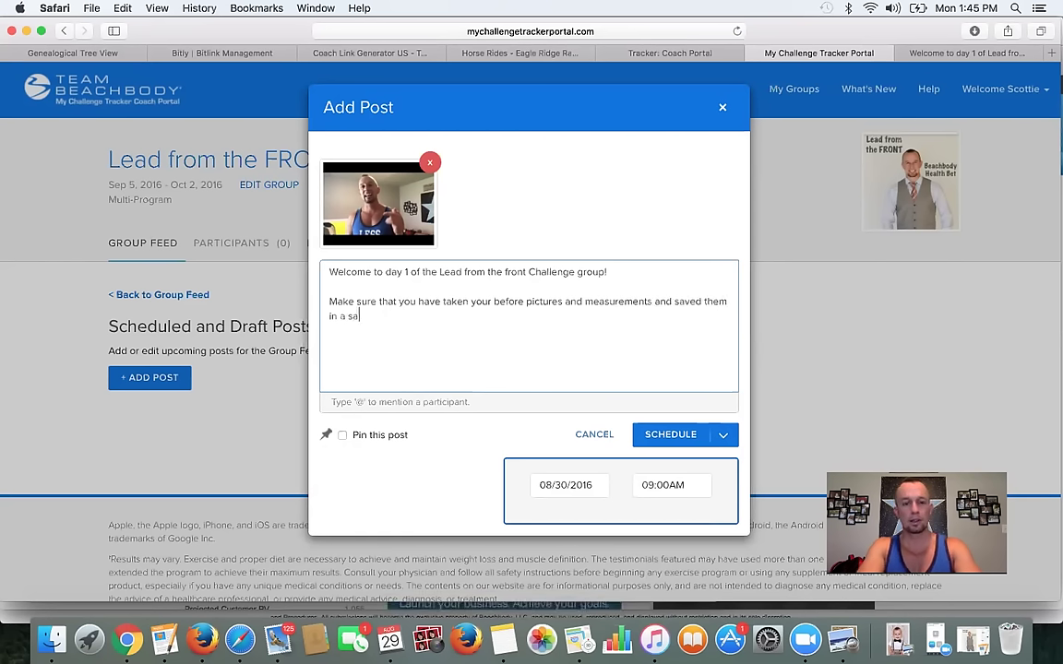
pyautogui.write('fe place because you are going to want to compare them af')
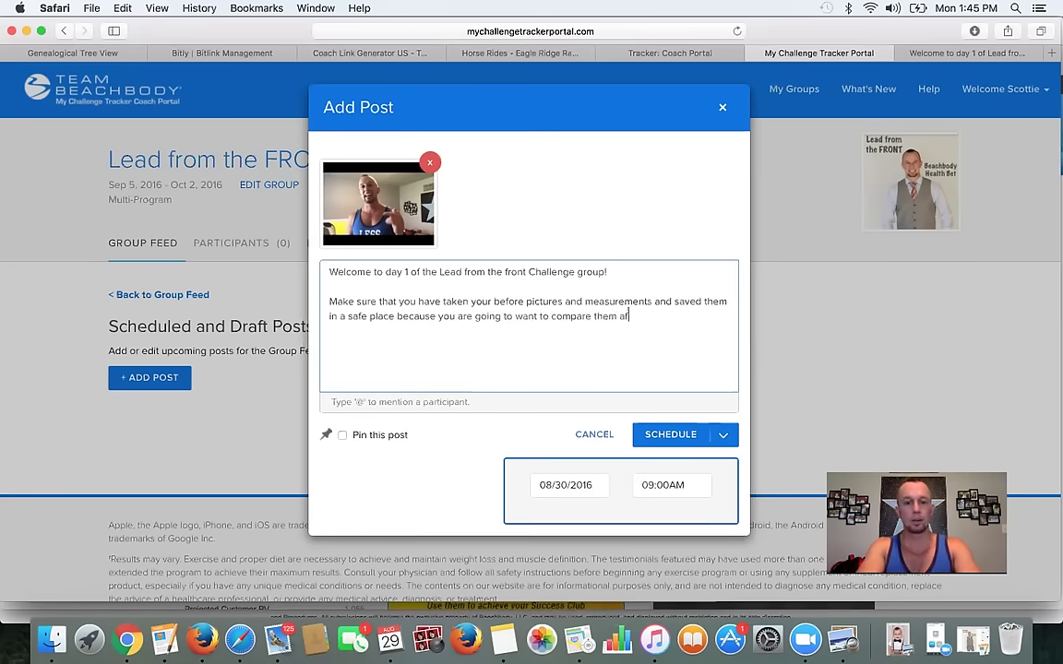
pyautogui.write('ter you CRUSH')
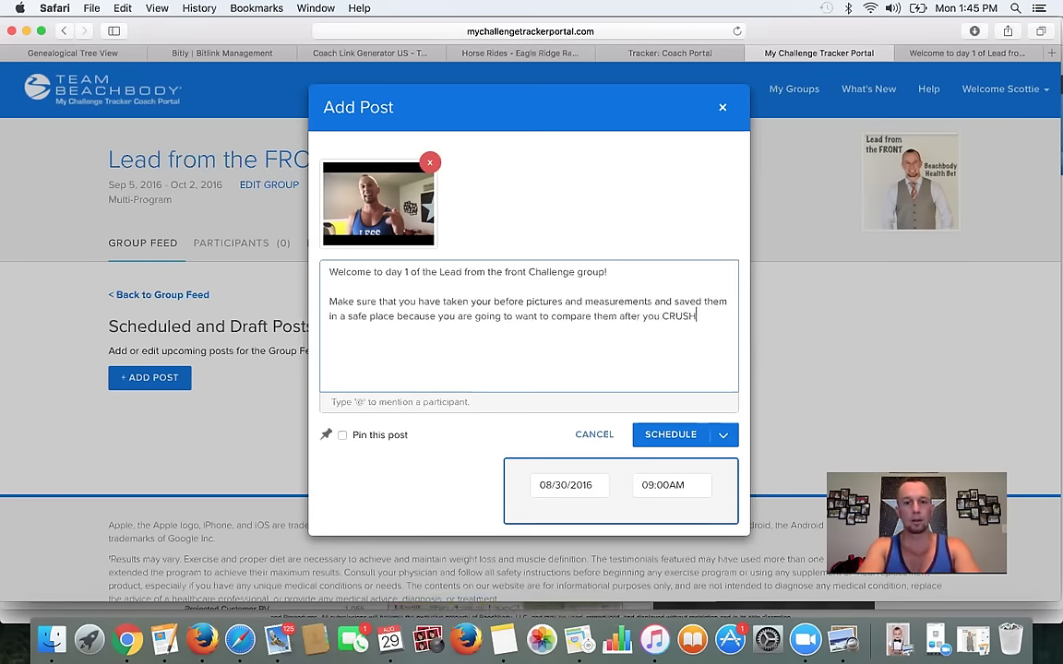
pyautogui.write(' it in this chal')
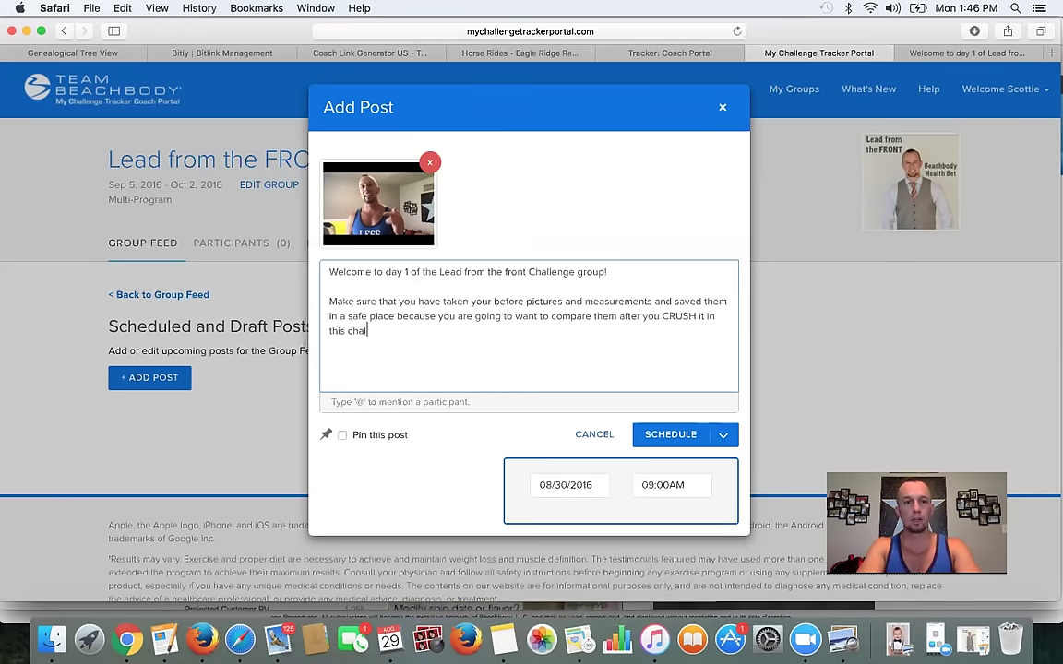
pyautogui.write('lenge go')
pyautogui.press('BackSpace')
pyautogui.write('roup!')
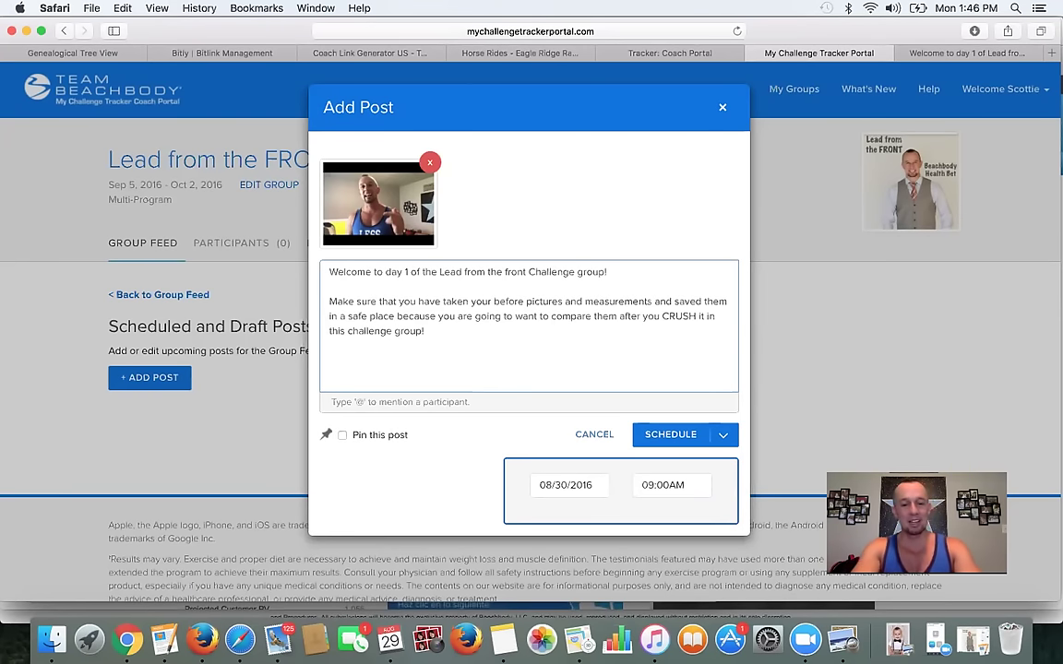
pyautogui.write("Let's s")
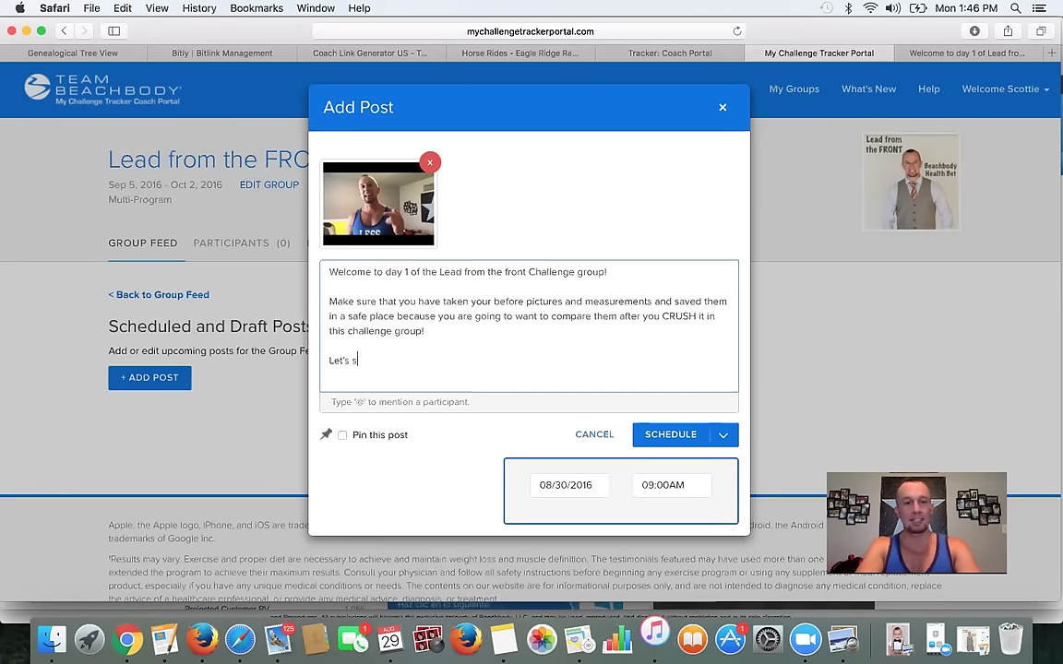
pyautogui.write('ee those')
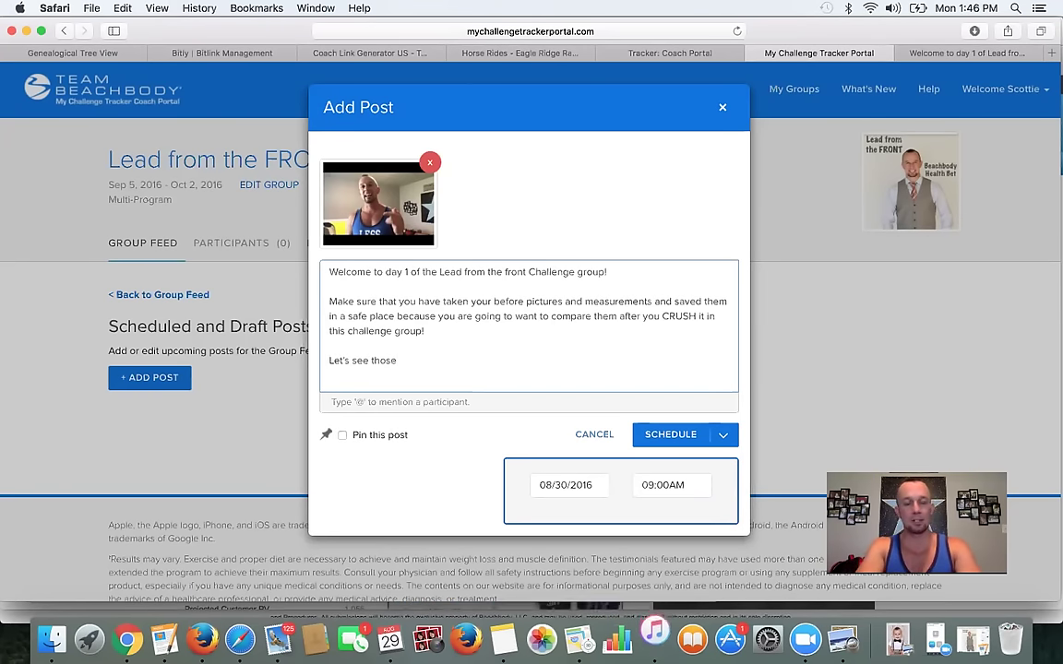
pyautogui.write(' Accountaiblliuty')
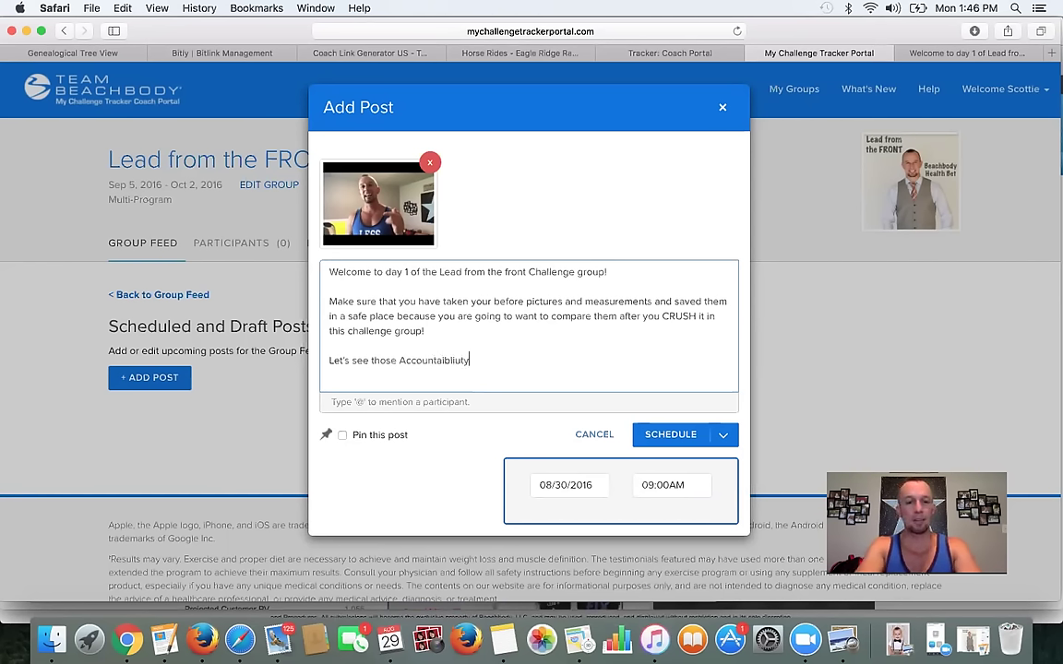
pyautogui.press('BackSpace')
pyautogui.press('BackSpace')
pyautogui.press('BackSpace')
pyautogui.press('BackSpace')
pyautogui.press('BackSpace')
pyautogui.press('BackSpace')
pyautogui.press('BackSpace')
pyautogui.press('BackSpace')
pyautogui.write('bility pictures ')
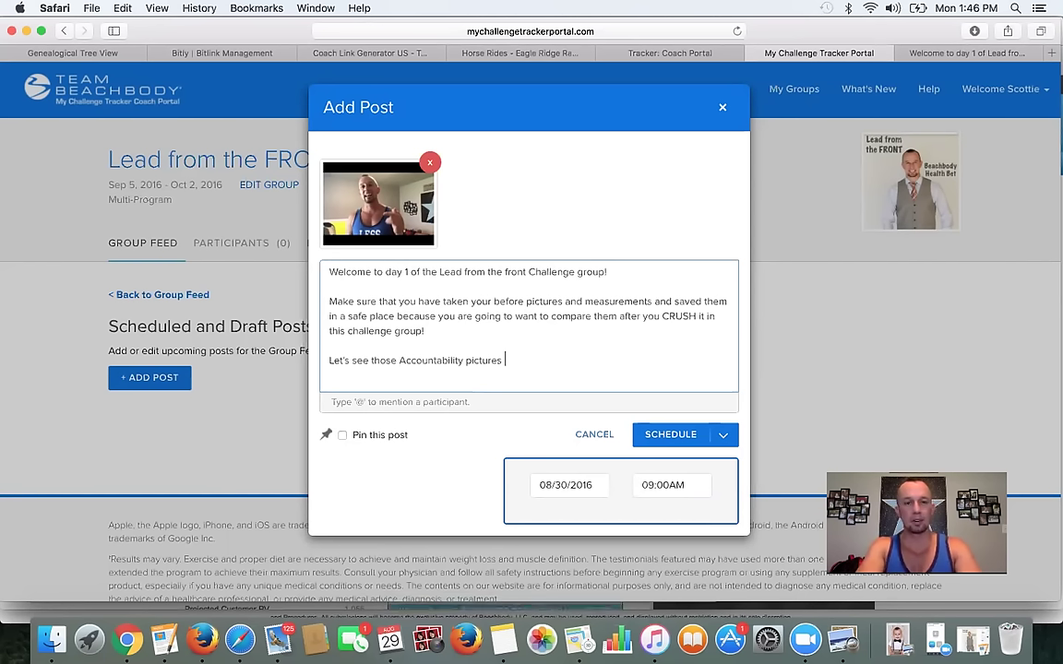
pyautogui.write('today! :)')
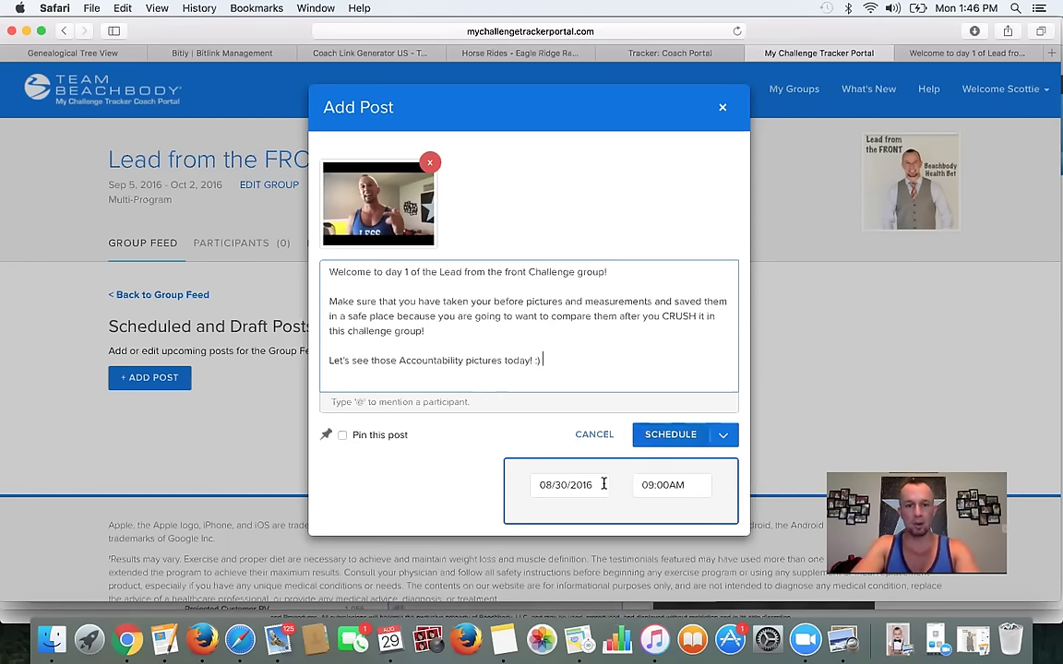
# - Set the post date to 9/5/2016 and time to 05:00AM, then schedule the Day 1 post
pyautogui.click(598, 488)
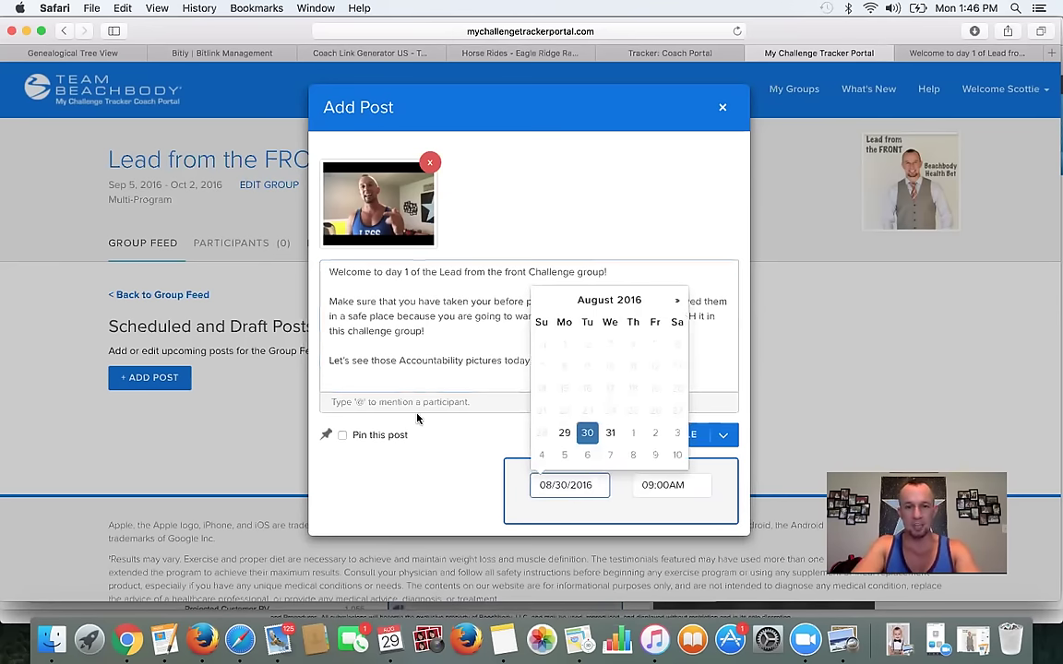
pyautogui.click(417, 457)
pyautogui.click(570, 489)
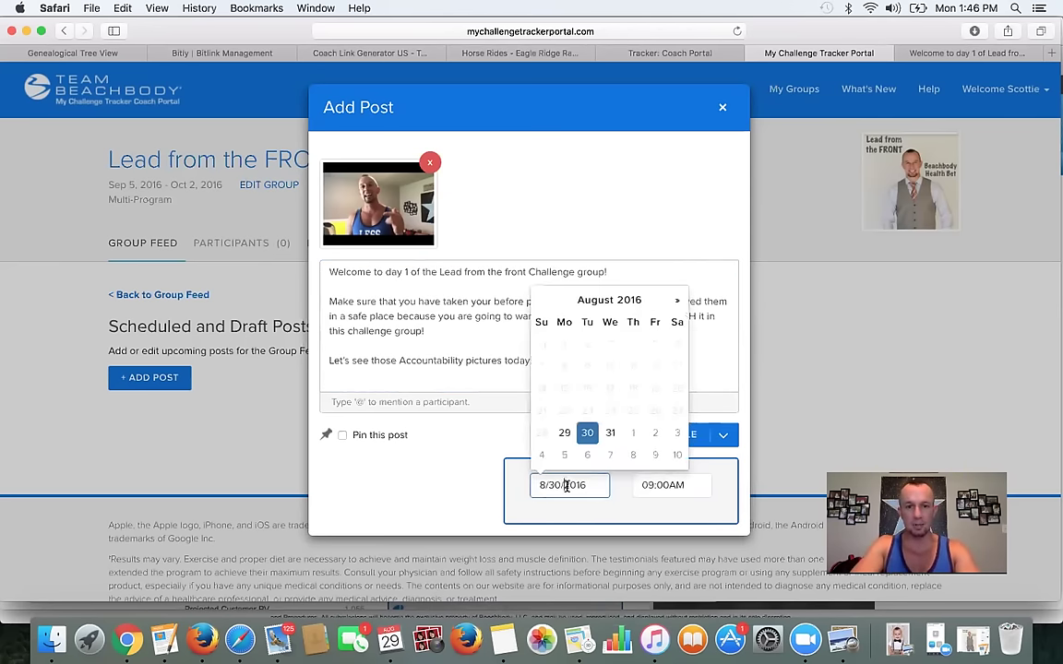
pyautogui.click(564, 455)
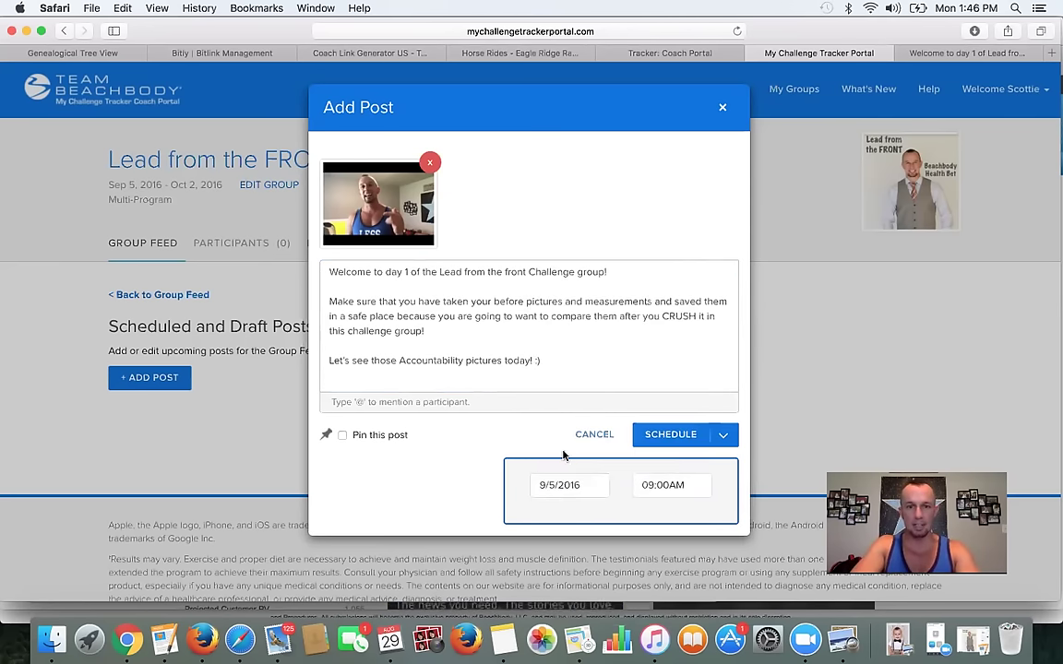
pyautogui.click(654, 490)
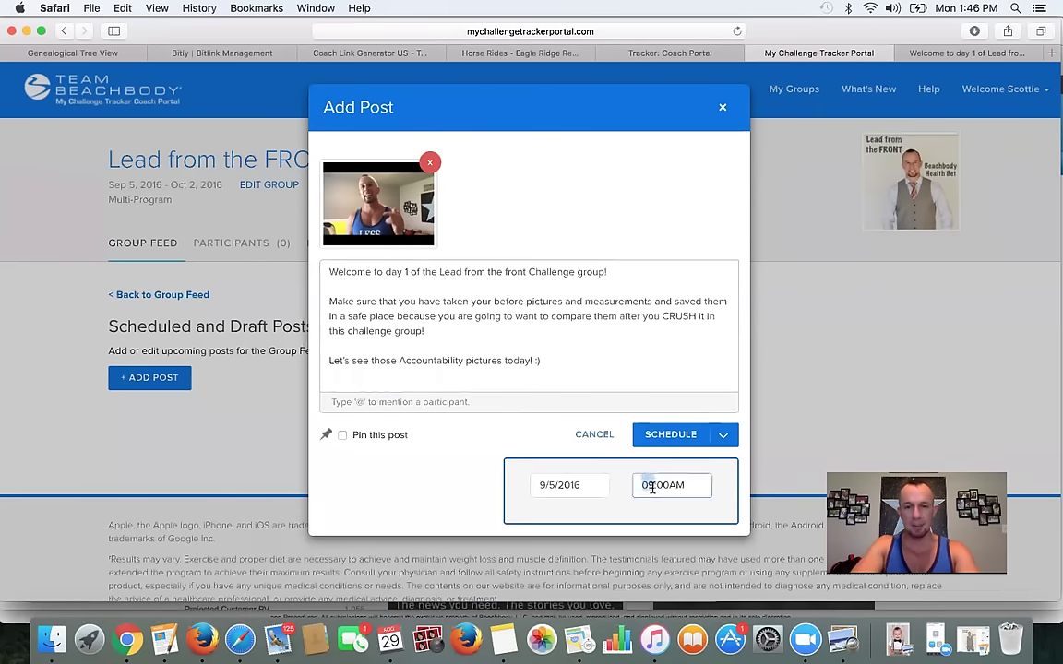
pyautogui.click(694, 489)
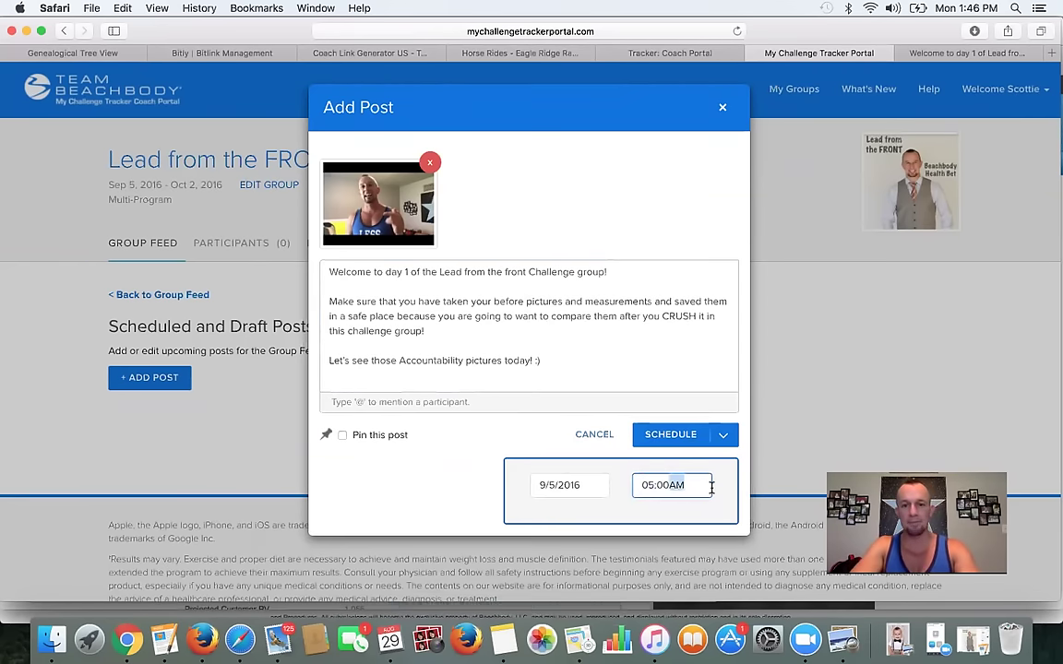
pyautogui.click(682, 444)
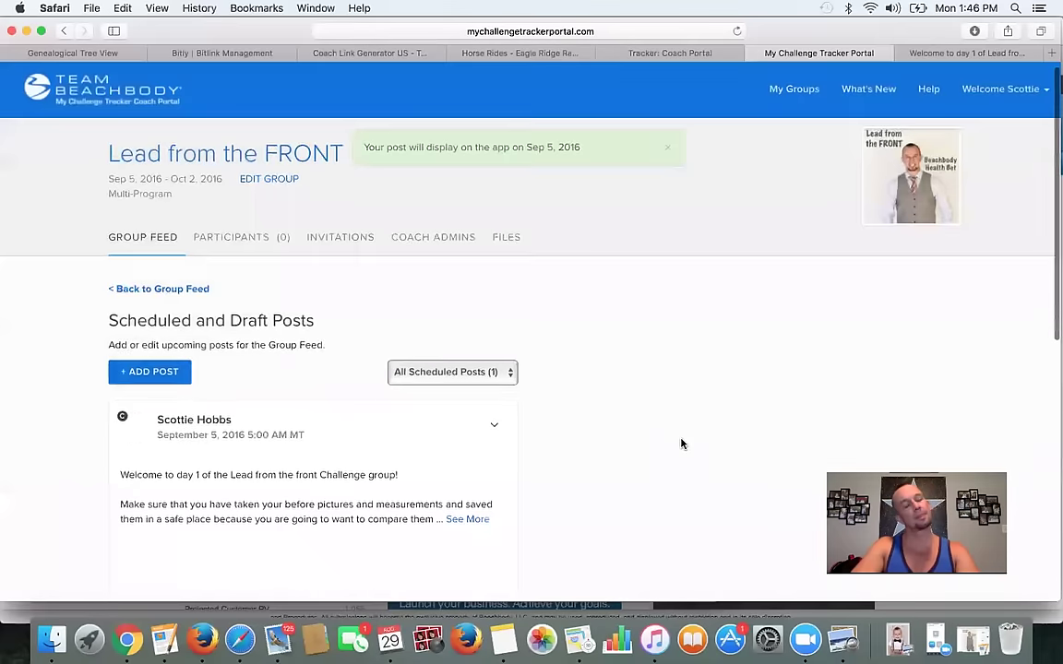
# - Filter the list to My Scheduled Posts (1) and review the Day 1 post set for Sep 5, 5:00 AM
pyautogui.scroll(-5, 681, 441)
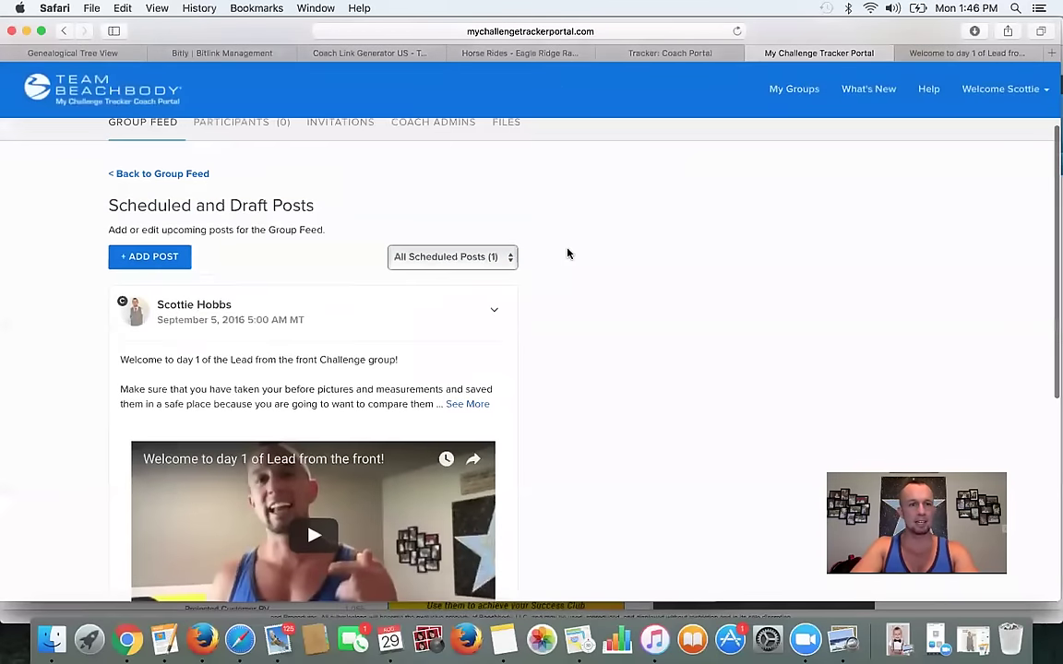
pyautogui.scroll(-3, 574, 363)
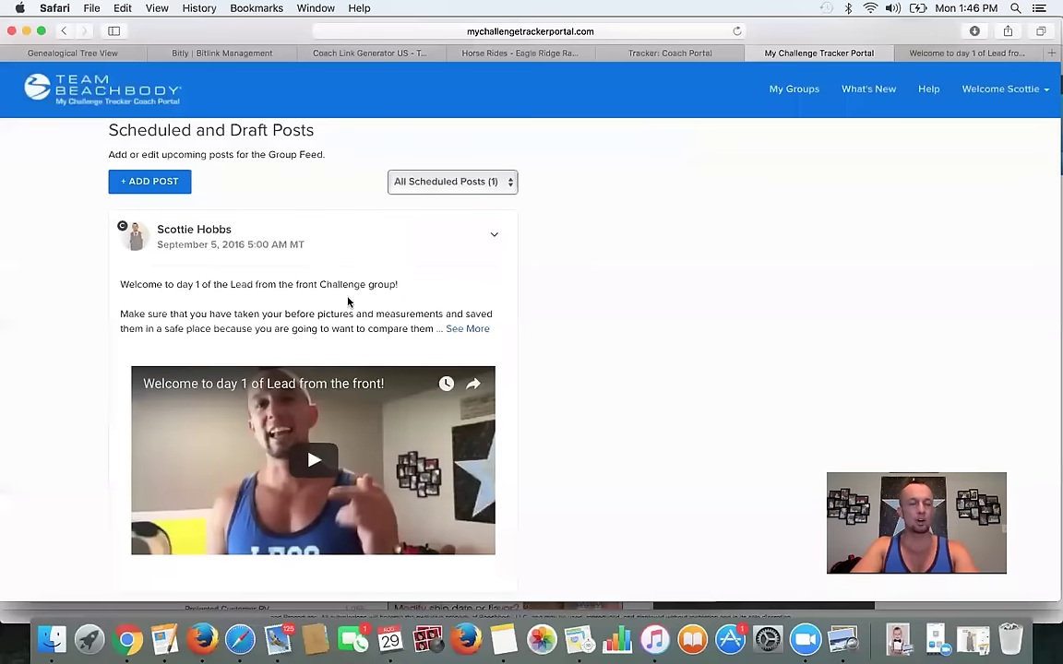
pyautogui.scroll(-2, 301, 346)
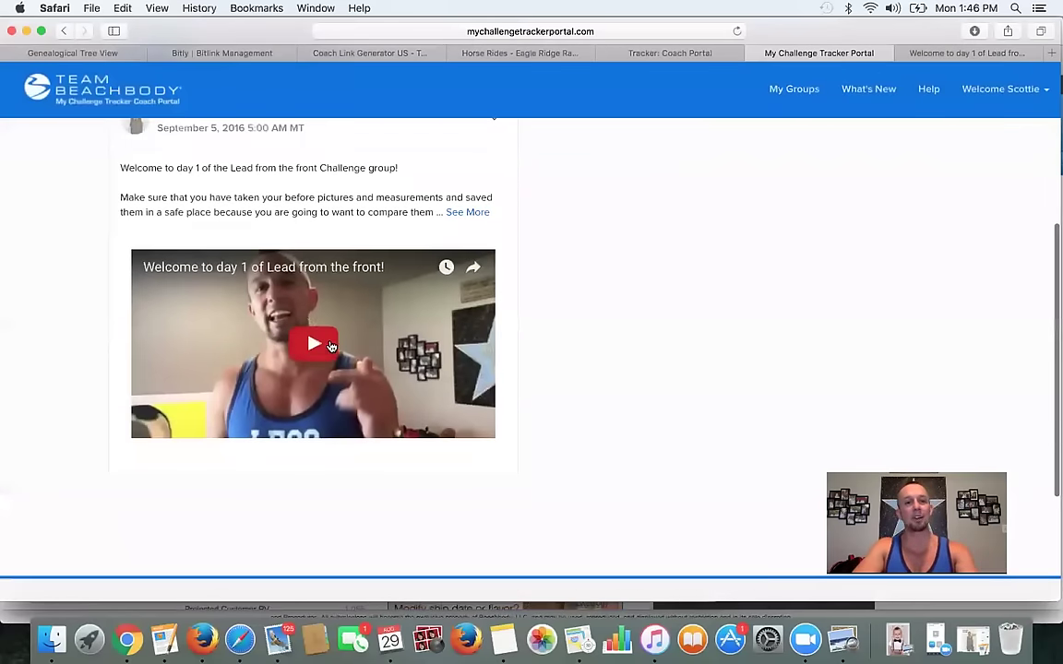
pyautogui.scroll(4, 409, 377)
pyautogui.click(482, 250)
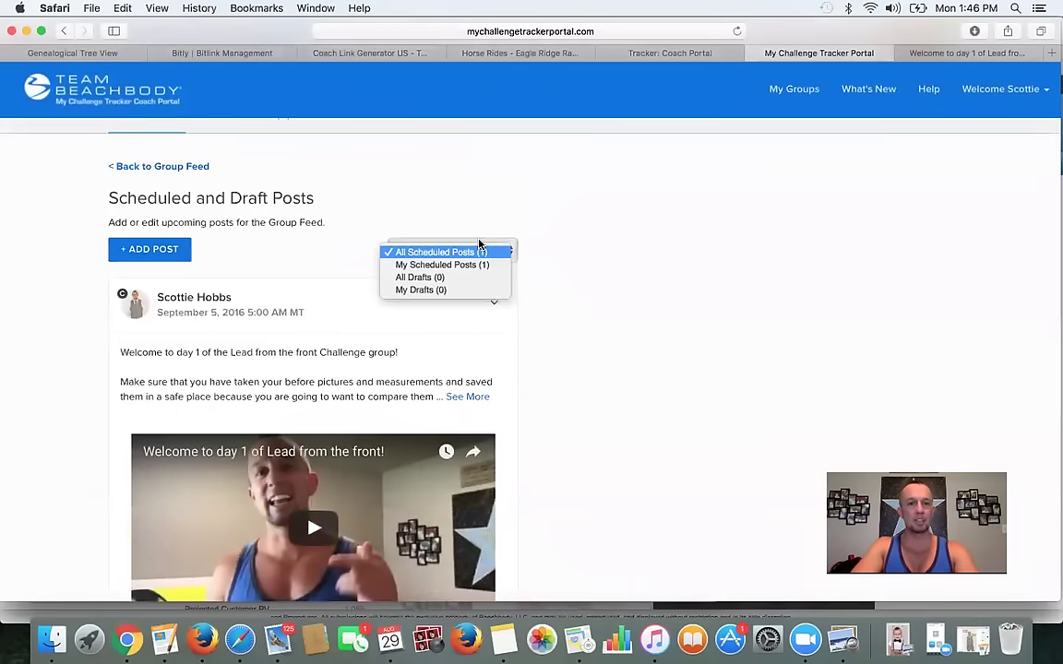
pyautogui.click(472, 265)
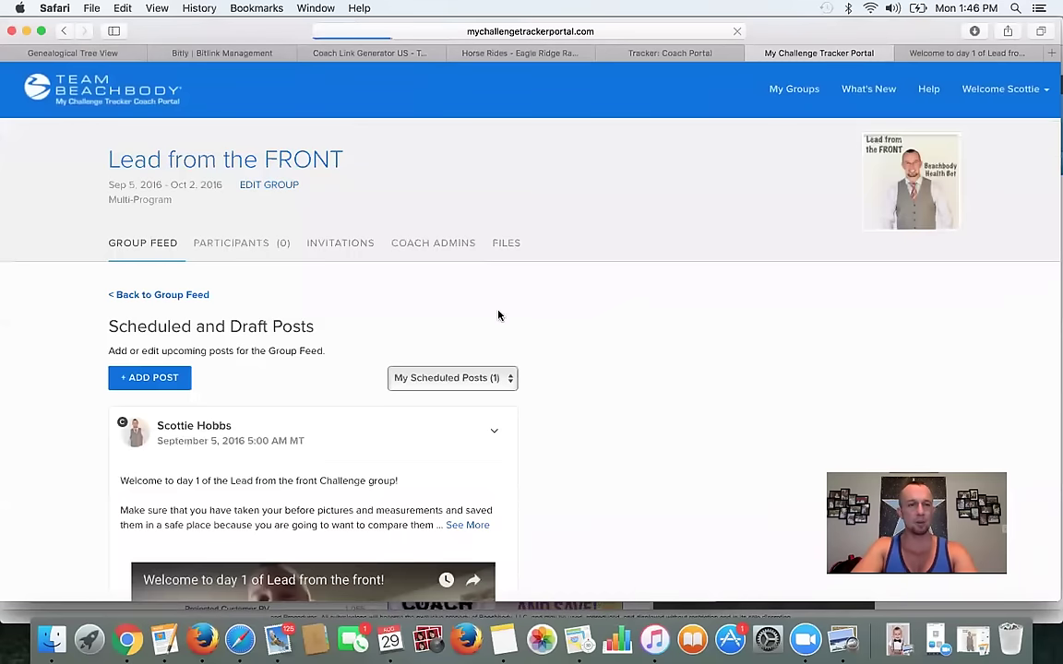
pyautogui.scroll(-3, 517, 333)
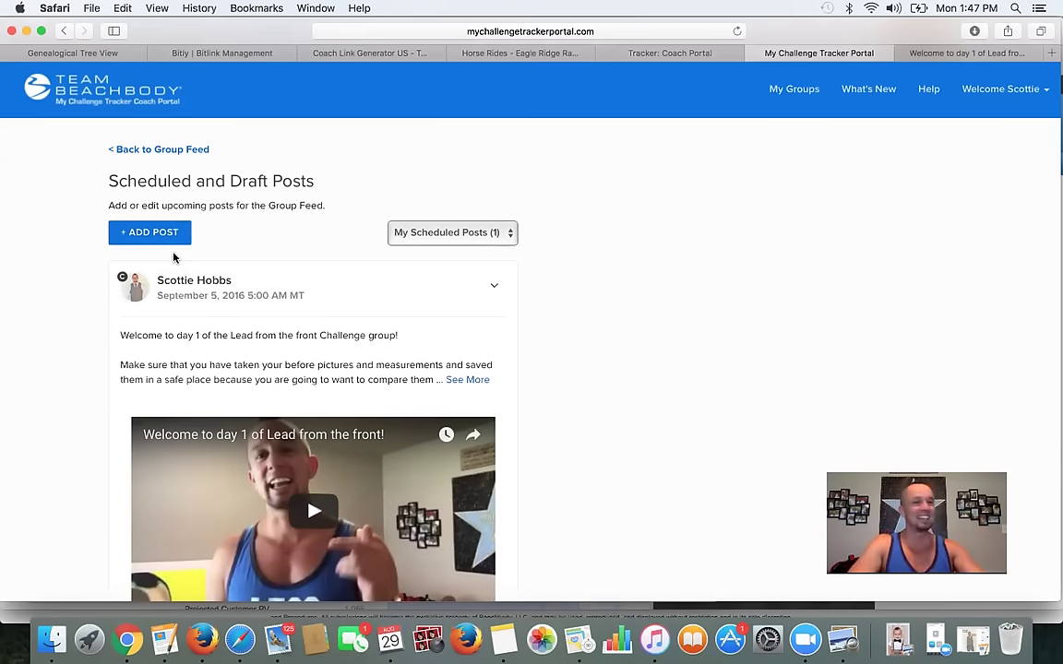
pyautogui.scroll(-3, 272, 283)
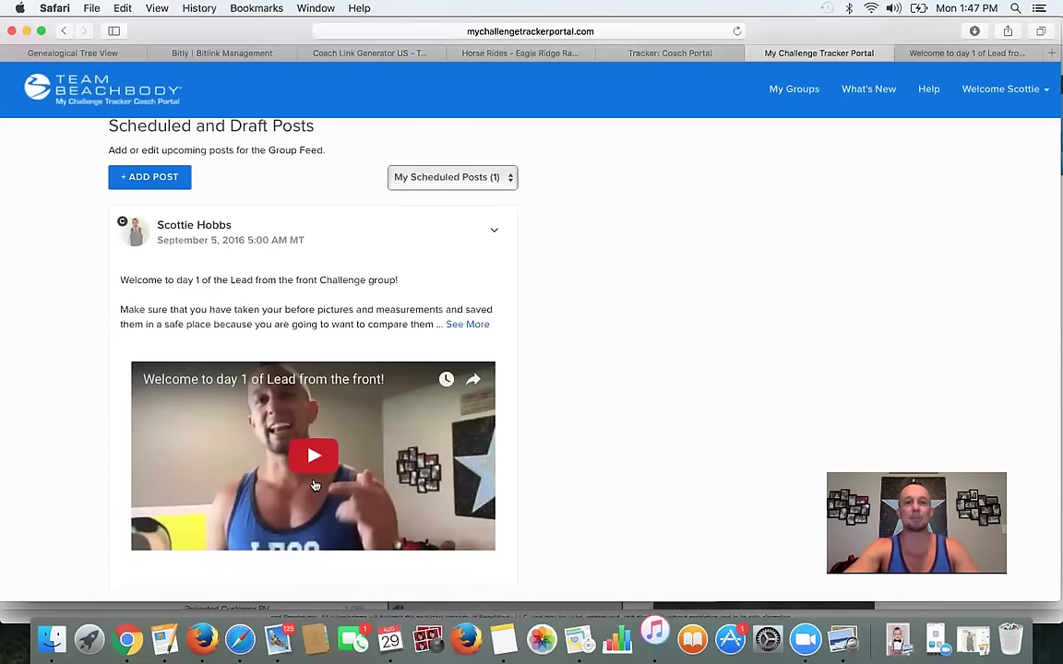
pyautogui.scroll(-5, 636, 372)
pyautogui.scroll(10, 636, 373)
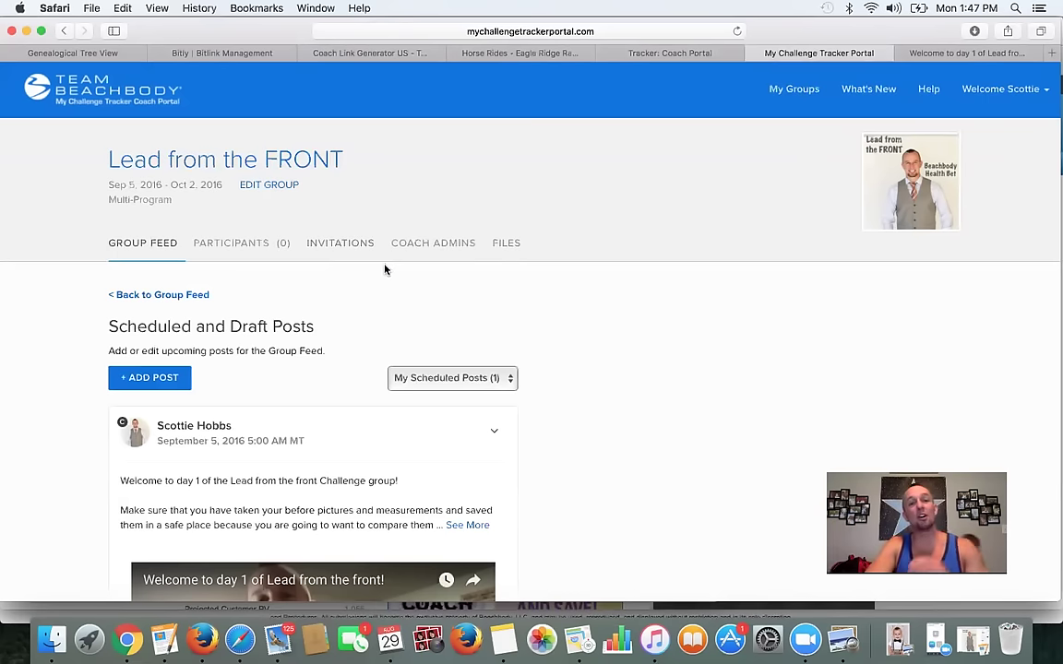
# - Look over the INVITATIONS page and its Full Name field, then go back to the GROUP FEED
pyautogui.click(341, 245)
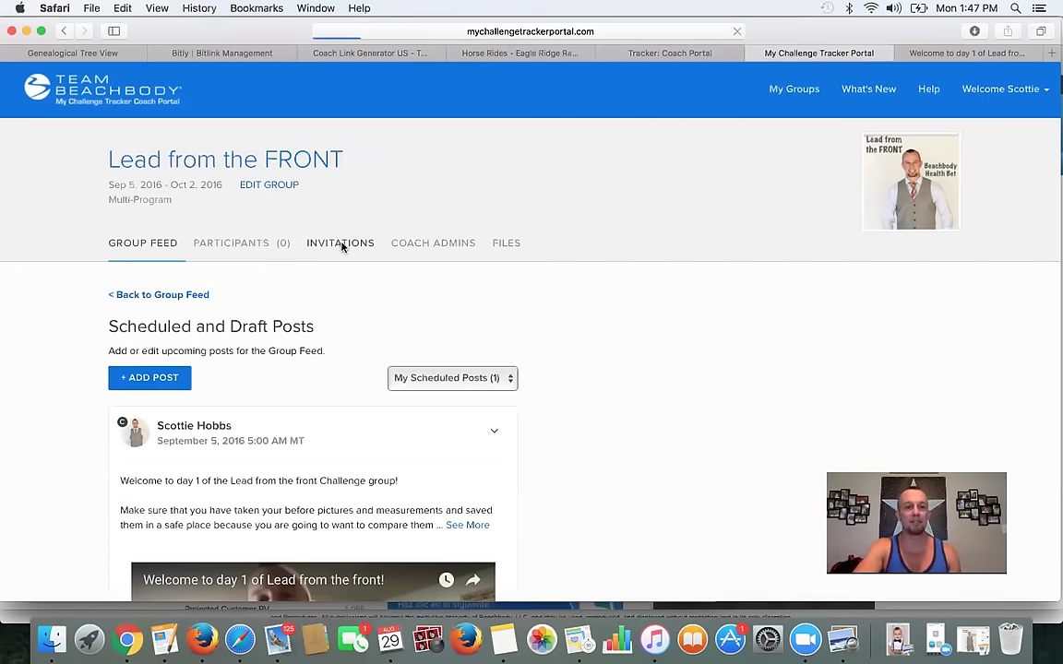
pyautogui.scroll(-1, 214, 472)
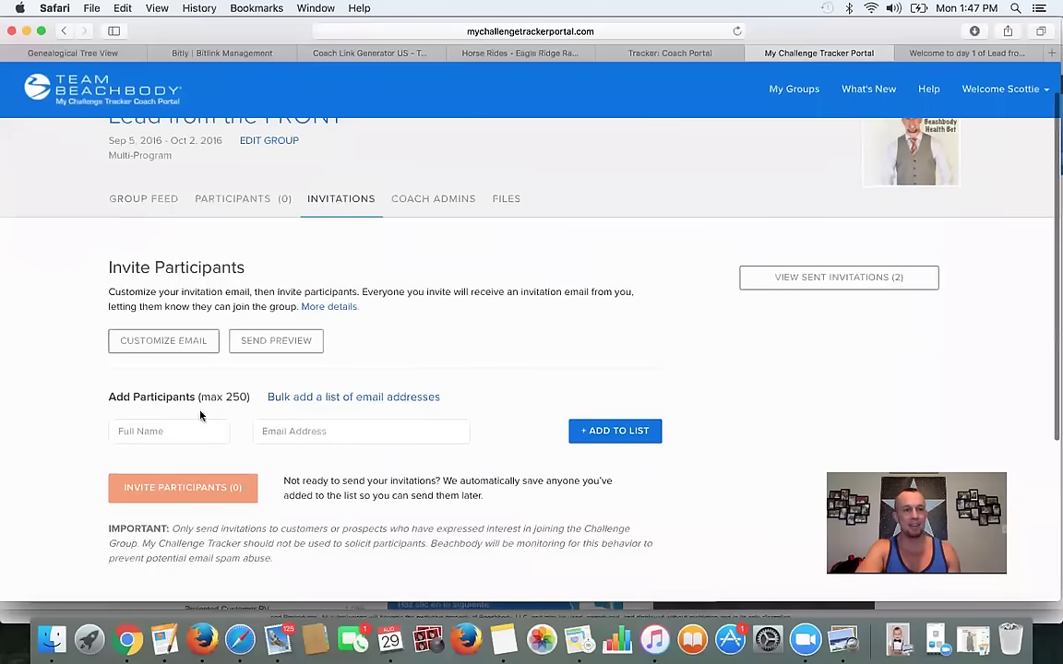
pyautogui.click(148, 431)
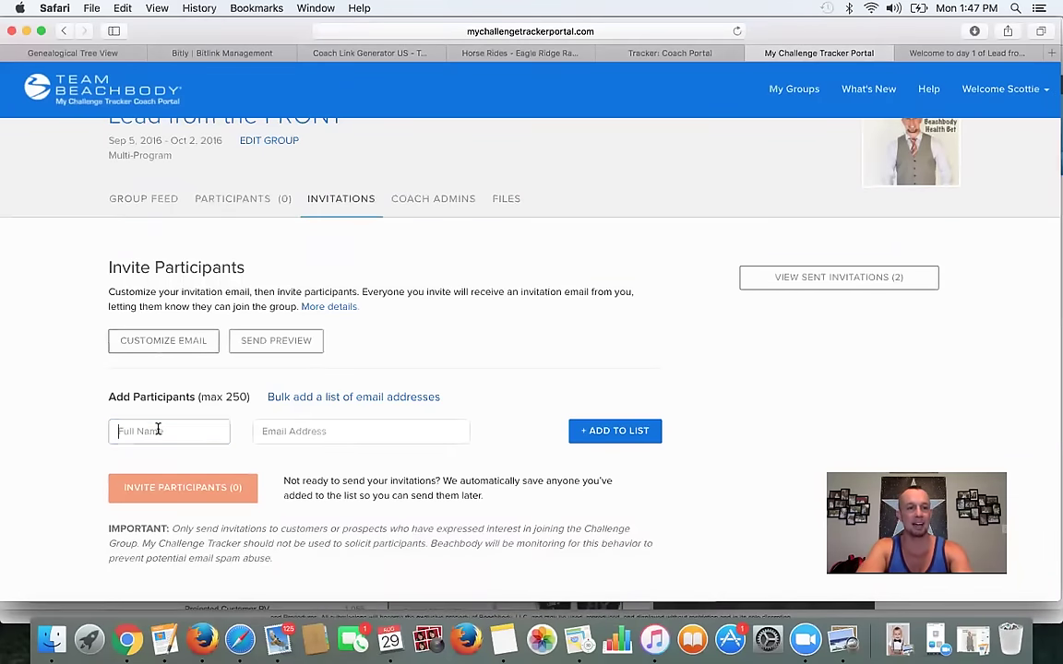
pyautogui.scroll(-2, 541, 434)
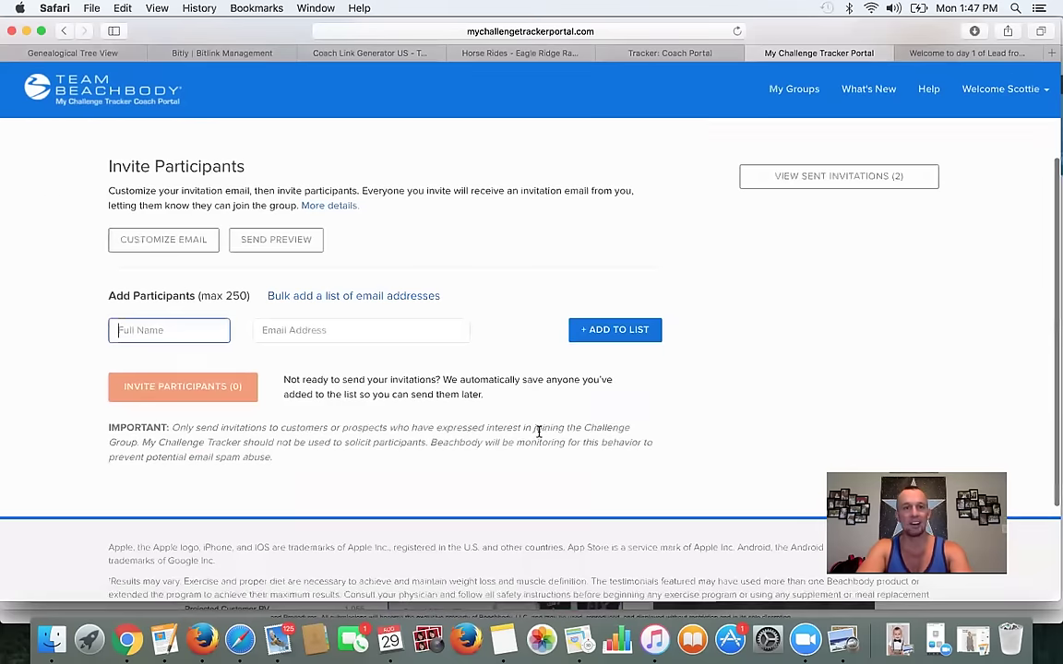
pyautogui.scroll(3, 541, 434)
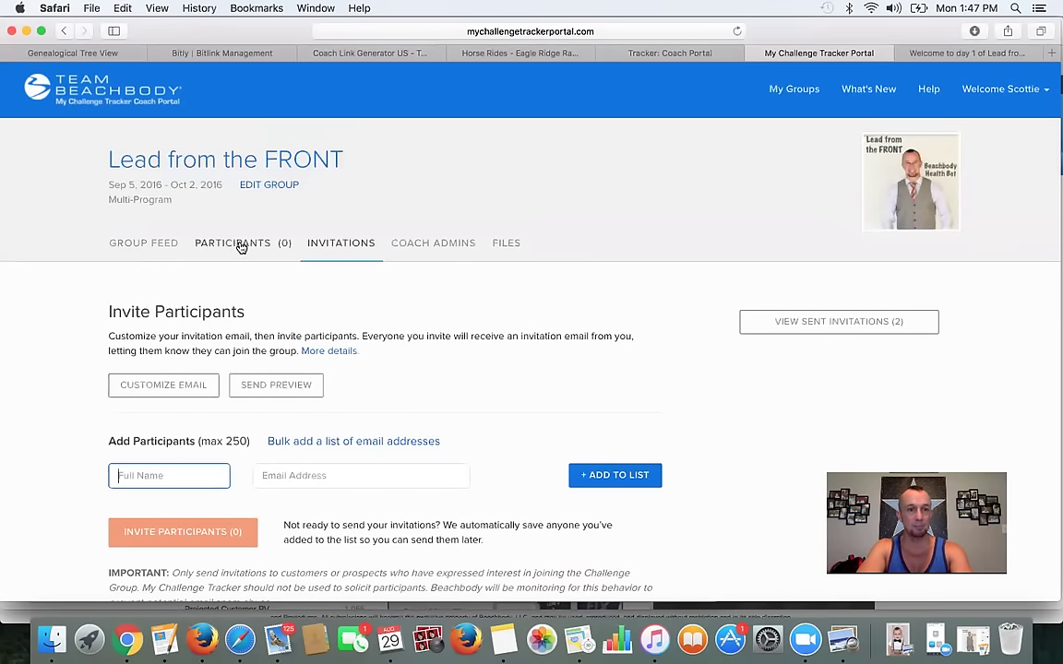
pyautogui.click(172, 245)
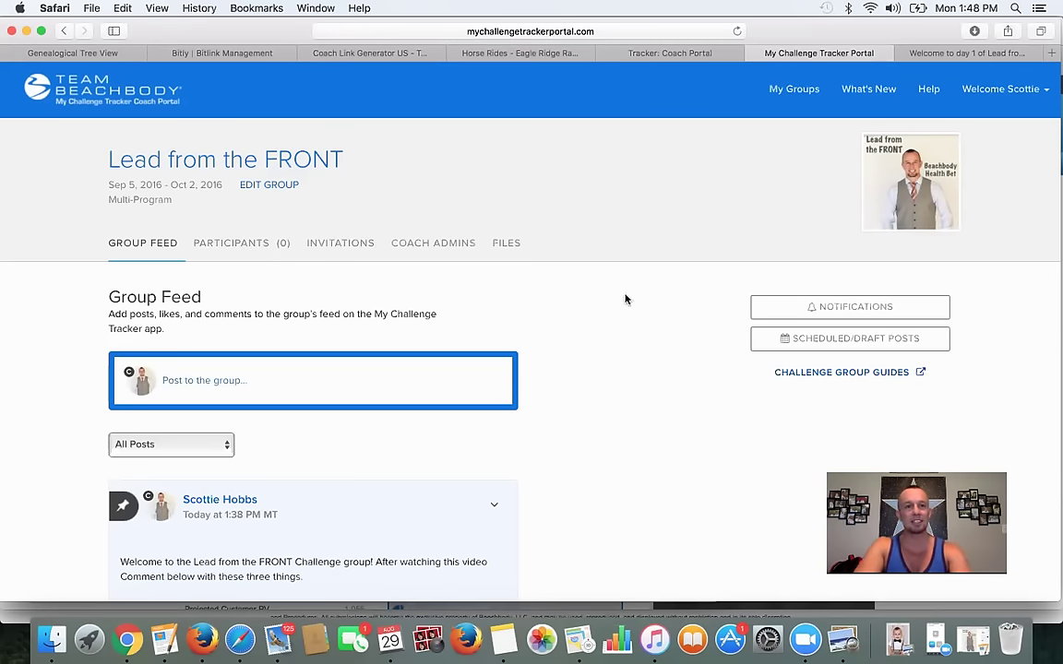
# - Go to My Groups via the Team Beachbody logo and check that Lead from the FRONT and I'm betting on YOU are current
pyautogui.scroll(3, 614, 273)
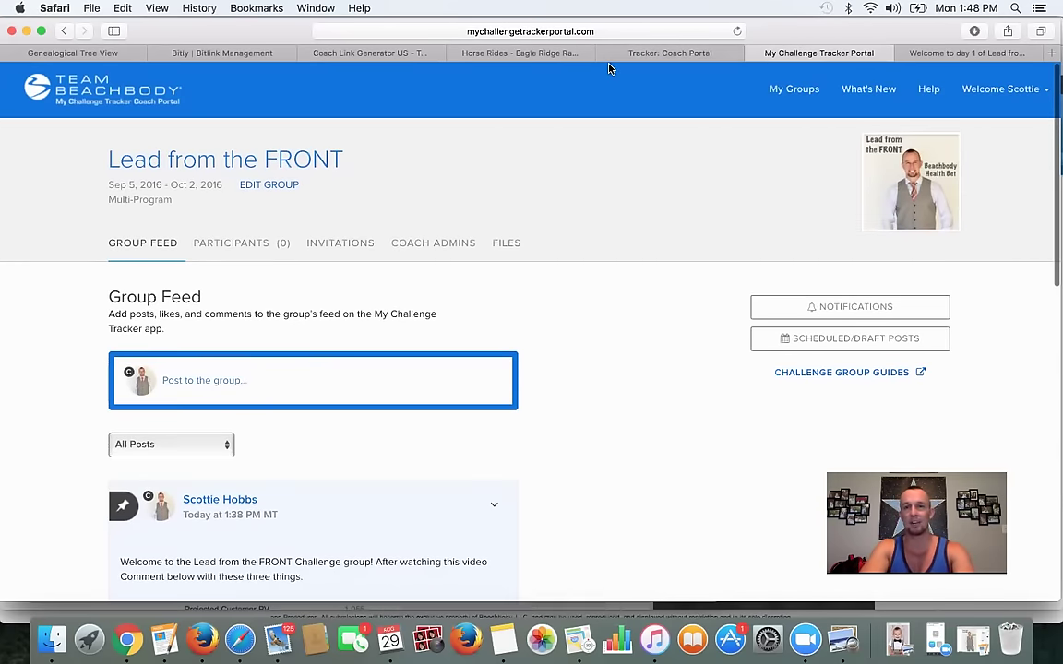
pyautogui.scroll(-5, 565, 302)
pyautogui.scroll(-5, 567, 304)
pyautogui.scroll(10, 567, 303)
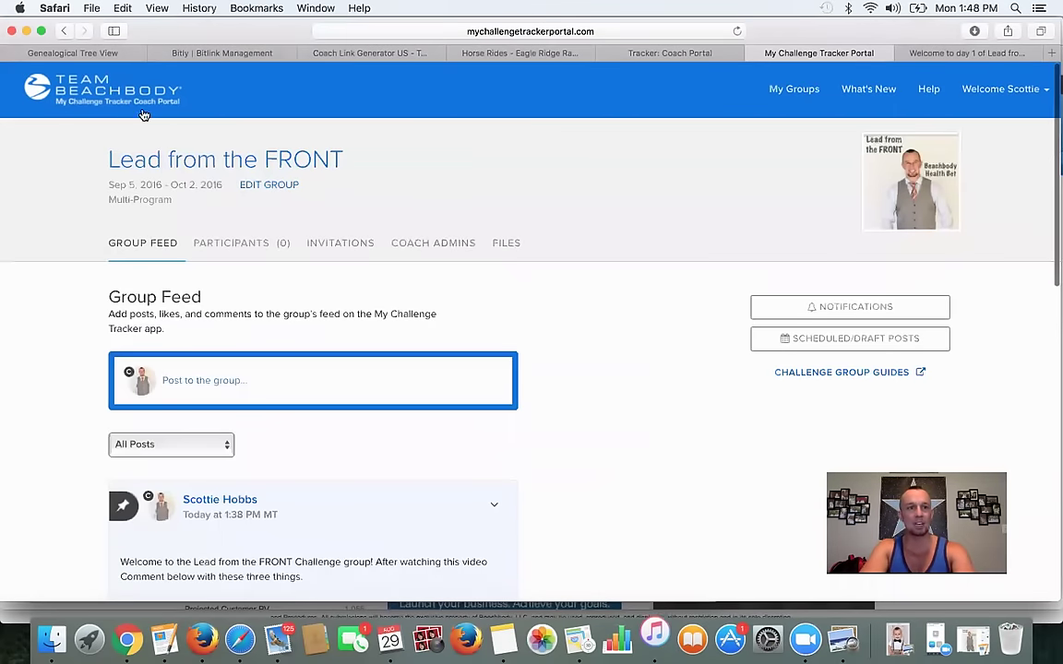
pyautogui.click(106, 87)
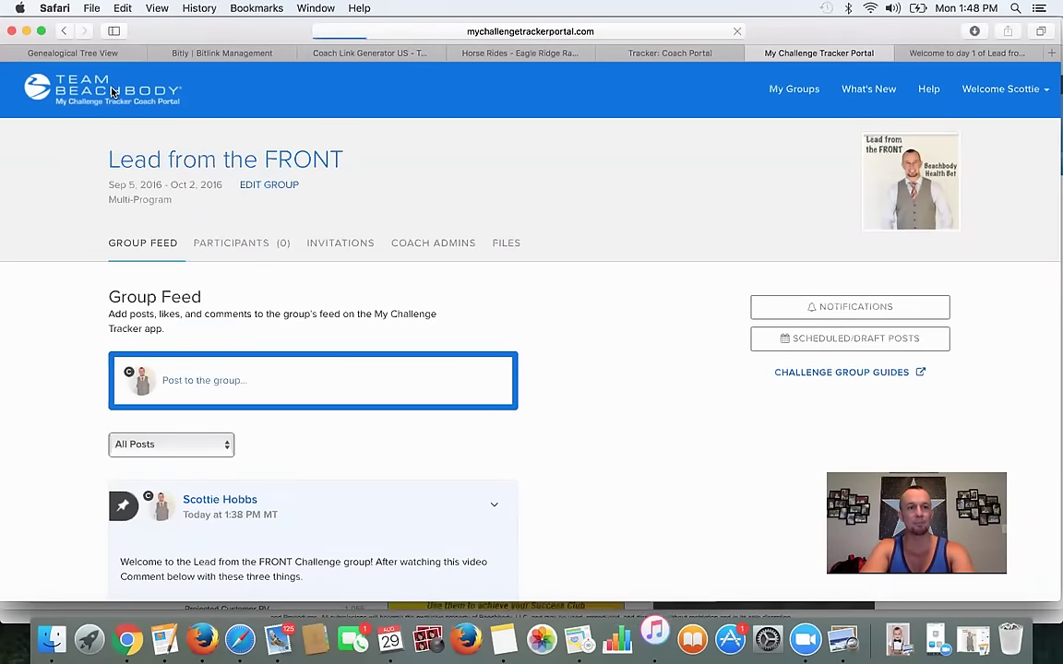
pyautogui.scroll(-3, 301, 196)
pyautogui.scroll(2, 302, 197)
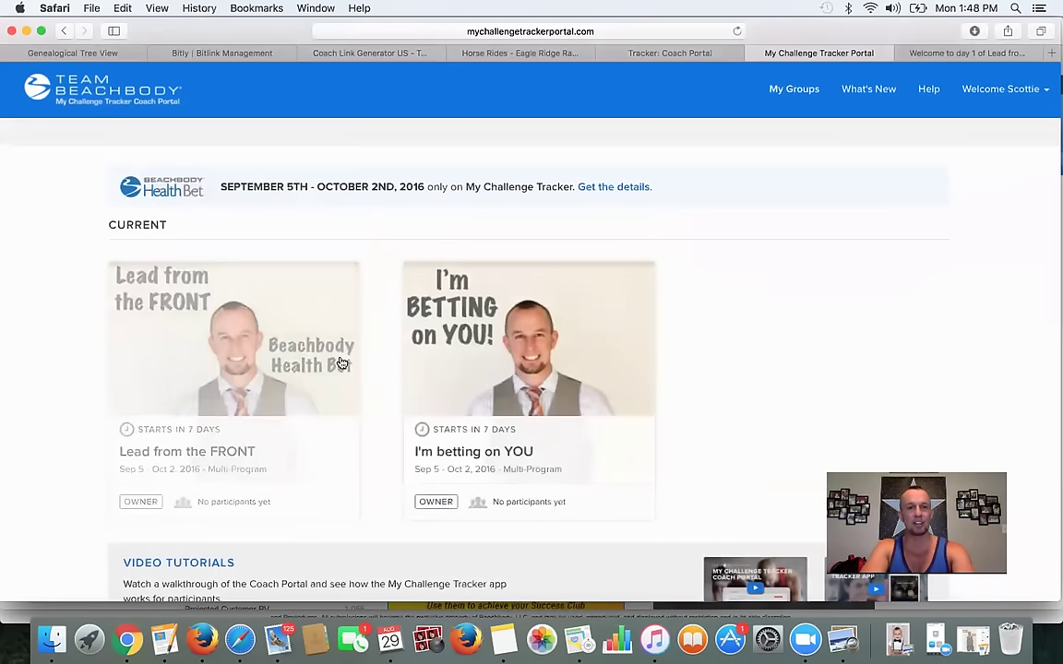
pyautogui.scroll(-1, 231, 307)
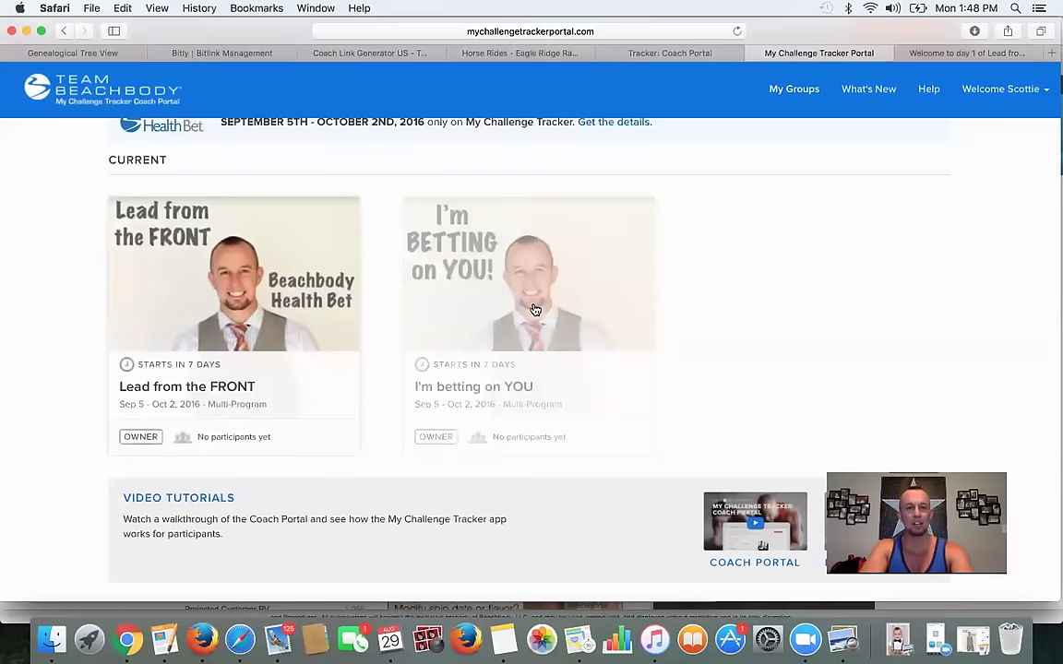
pyautogui.scroll(-2, 533, 309)
pyautogui.scroll(-2, 549, 402)
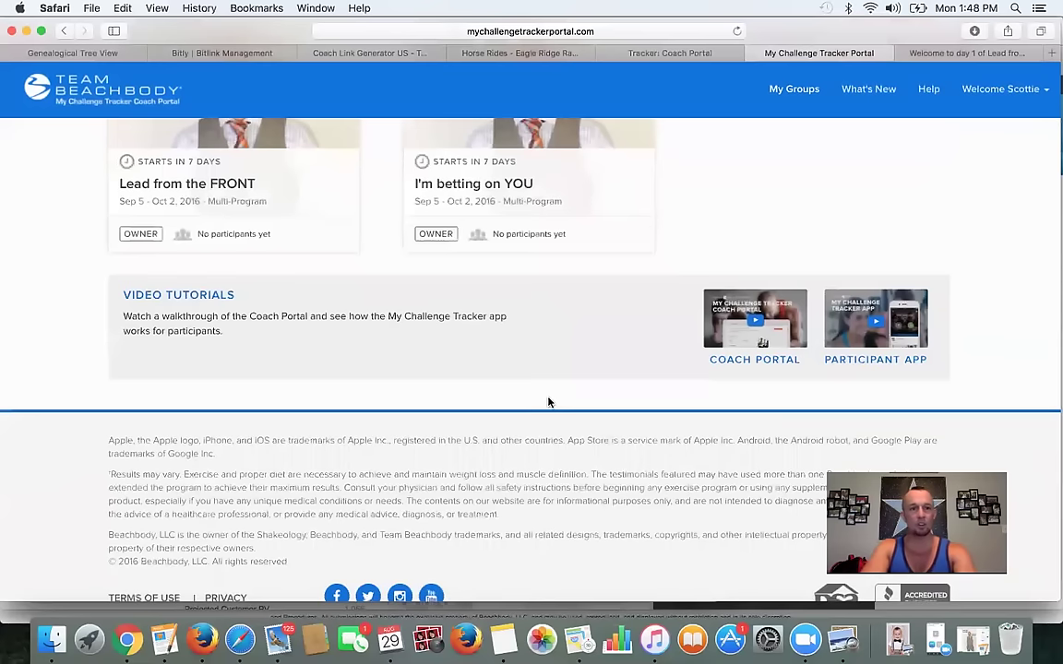